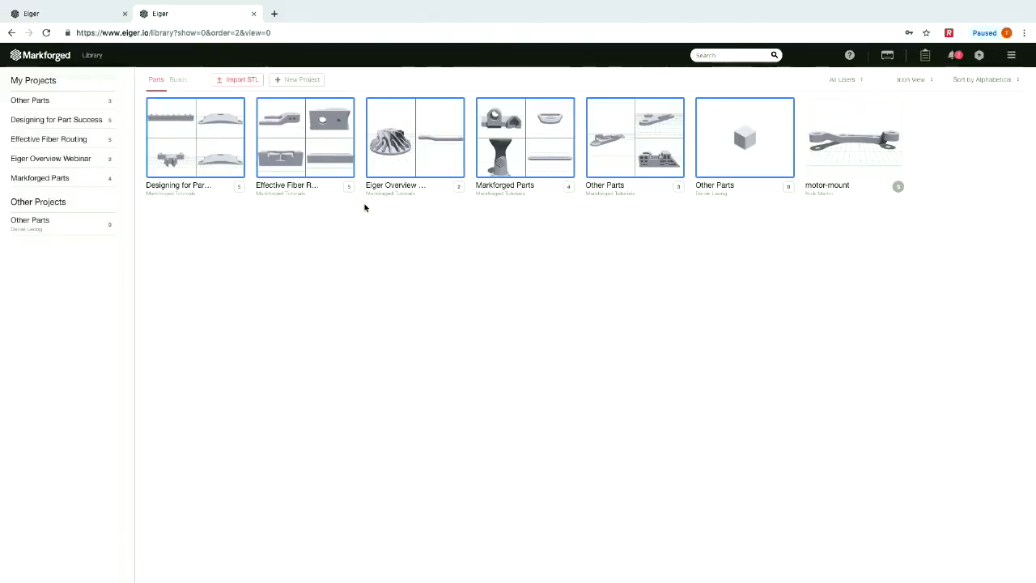
Look over the library's projects, view the parts inside the Effective Fiber Routing project, and close the project
mouse_move(508, 192)
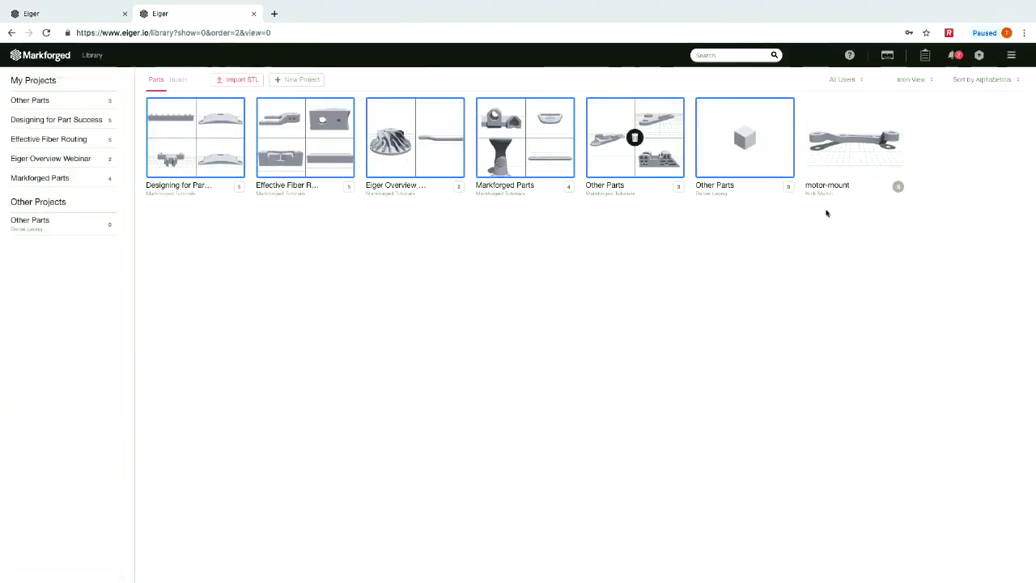
mouse_move(847, 179)
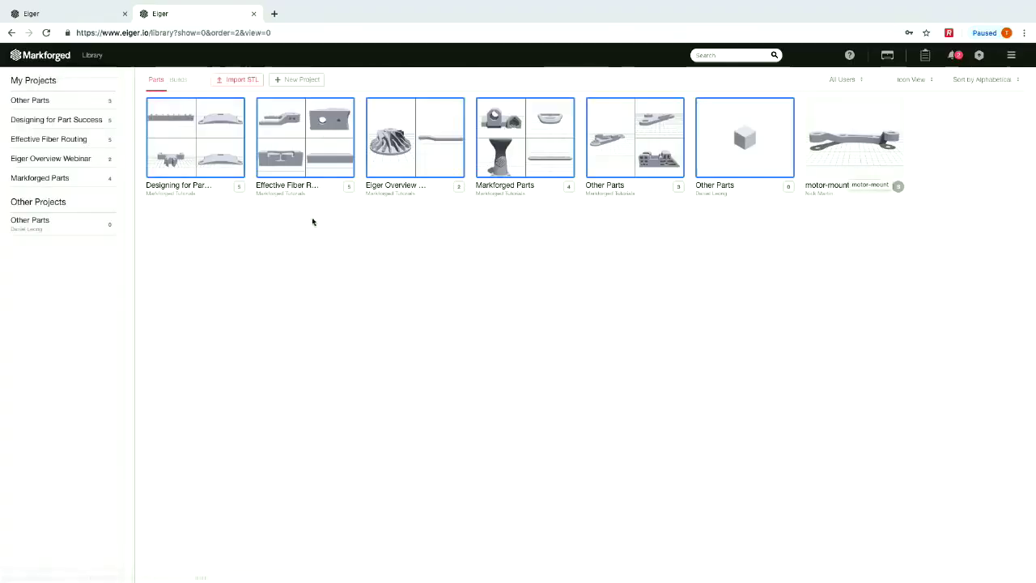
mouse_move(203, 185)
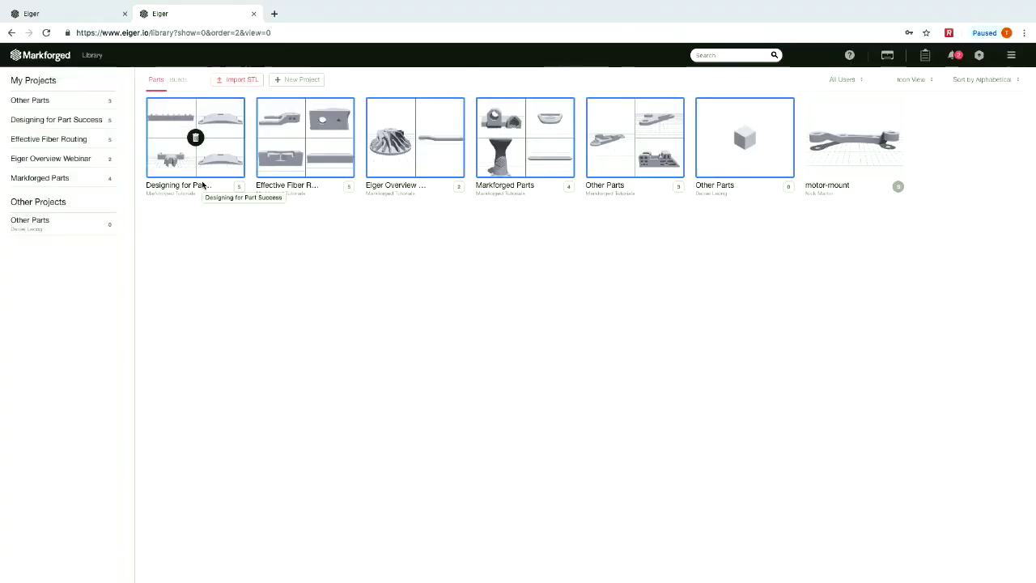
mouse_move(299, 201)
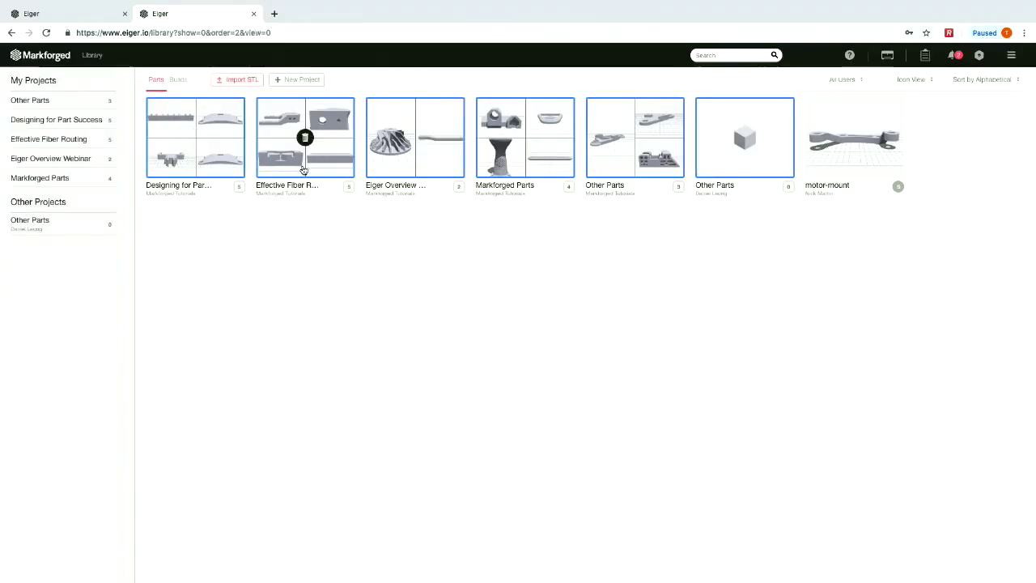
click(303, 170)
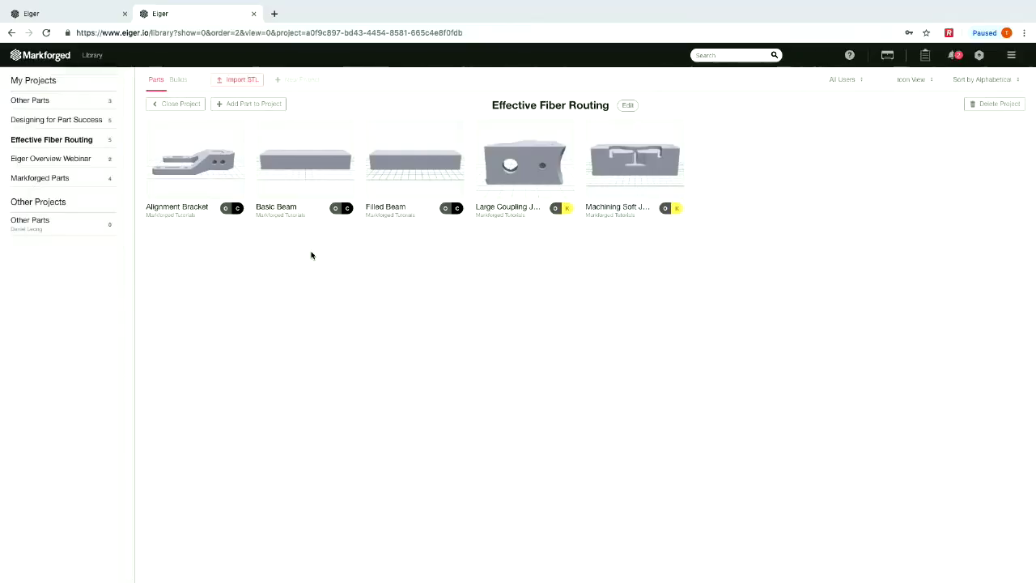
click(168, 104)
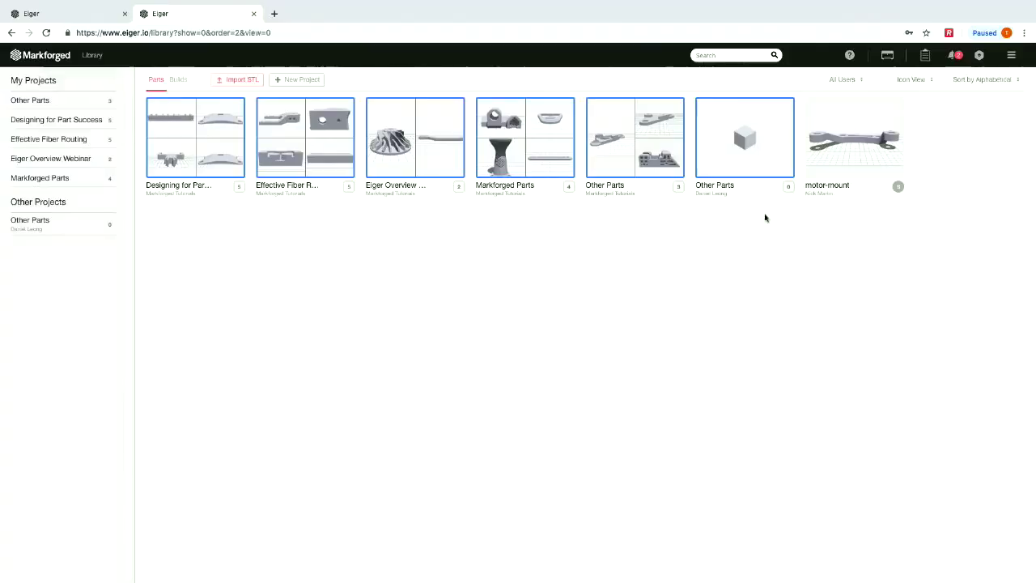
View the motor-mount part's model and details, and return to the library
click(853, 174)
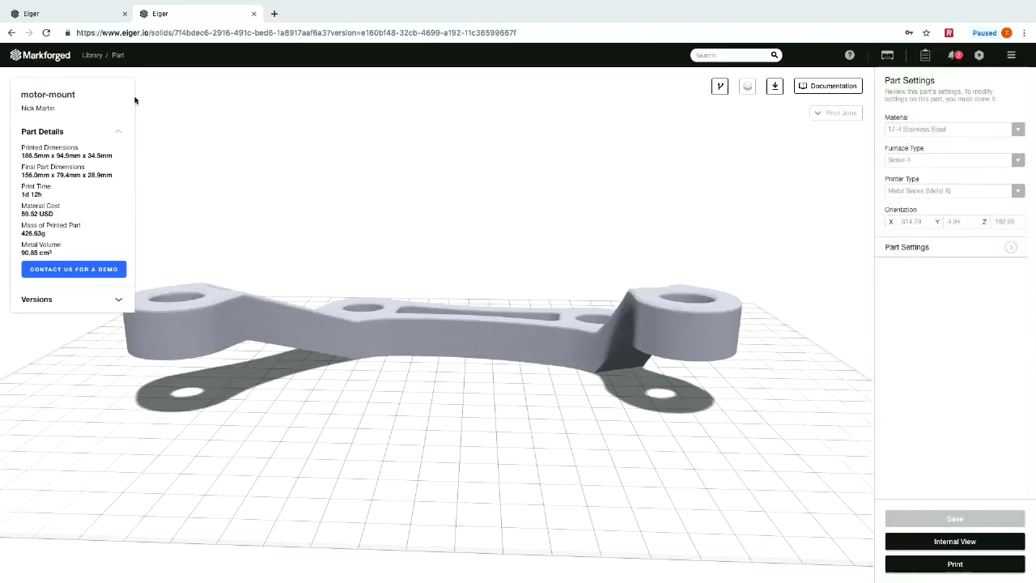
click(91, 55)
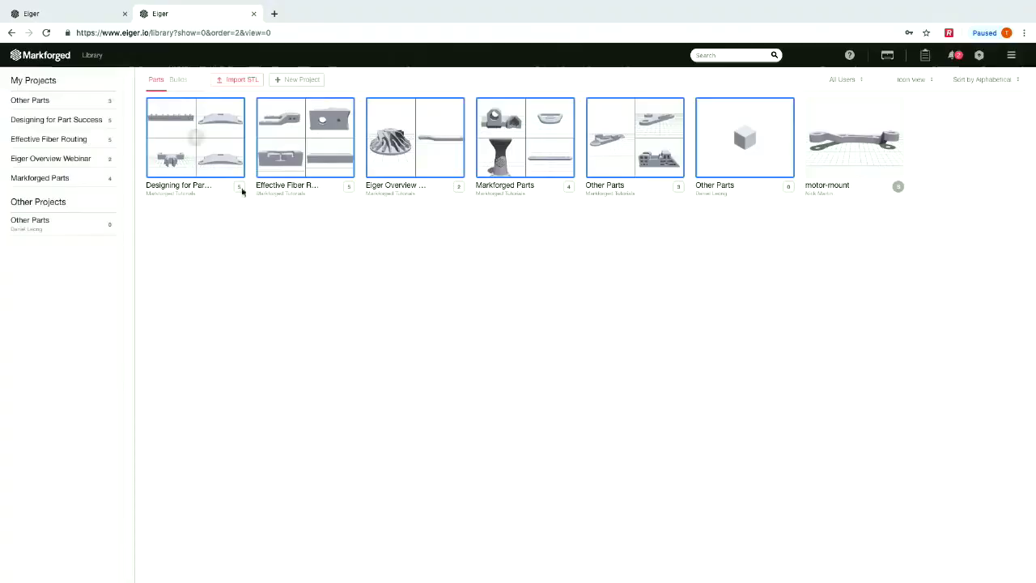
Open the Alignment Bracket part from the Effective Fiber Routing project
mouse_move(291, 192)
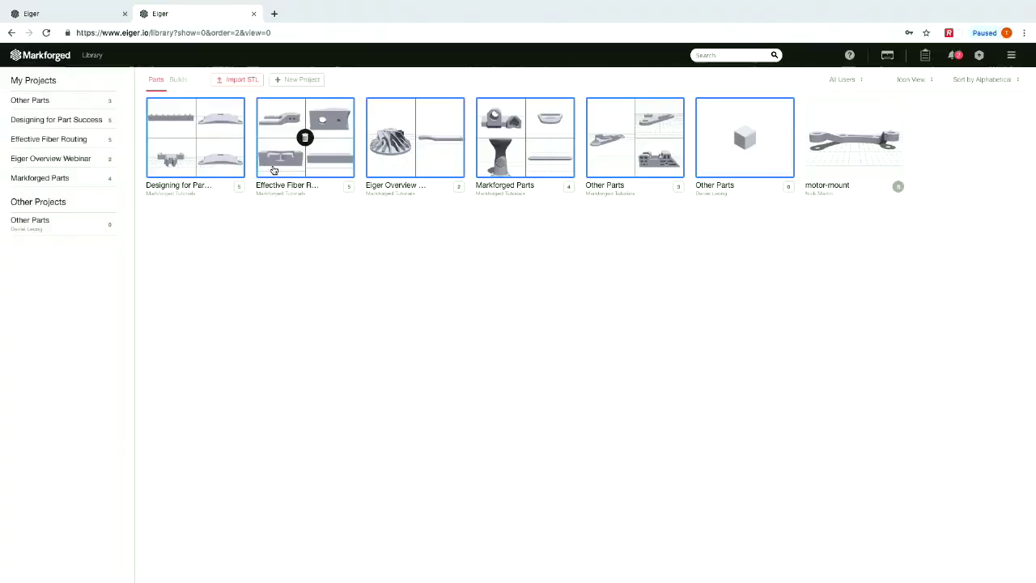
click(273, 170)
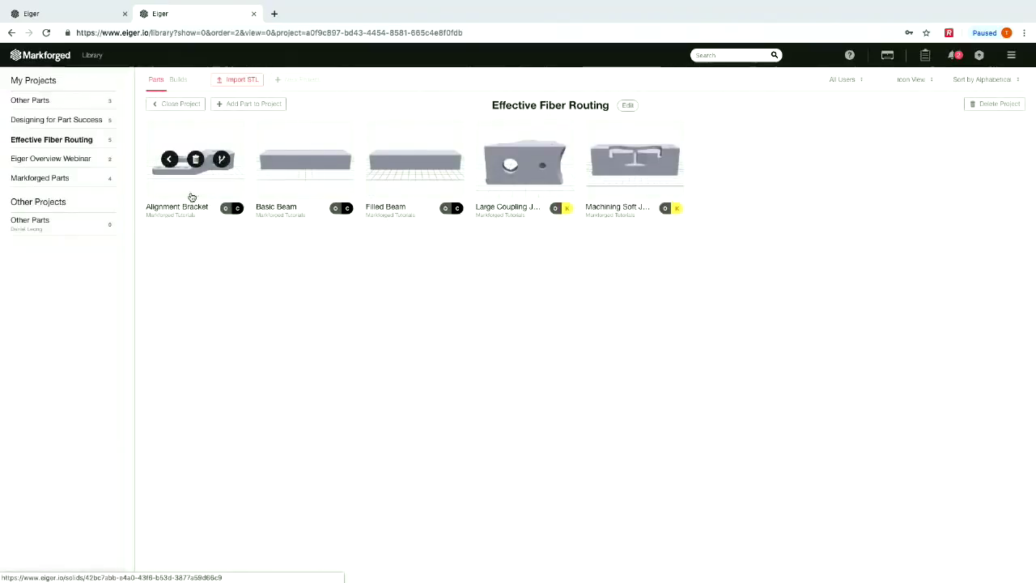
click(191, 197)
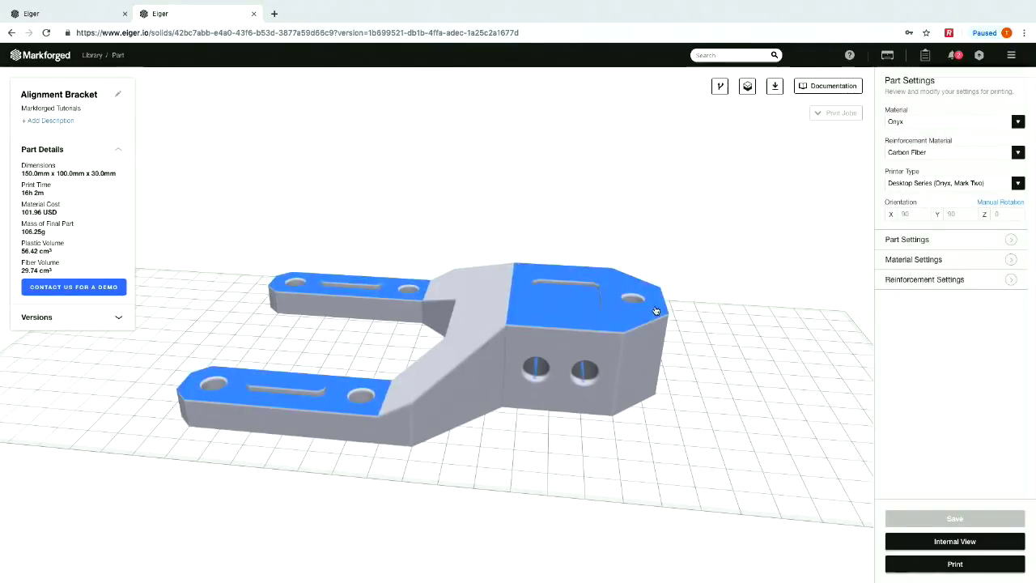
Try manual rotation on the bracket with the rotation gizmo, and turn manual rotation off
click(985, 203)
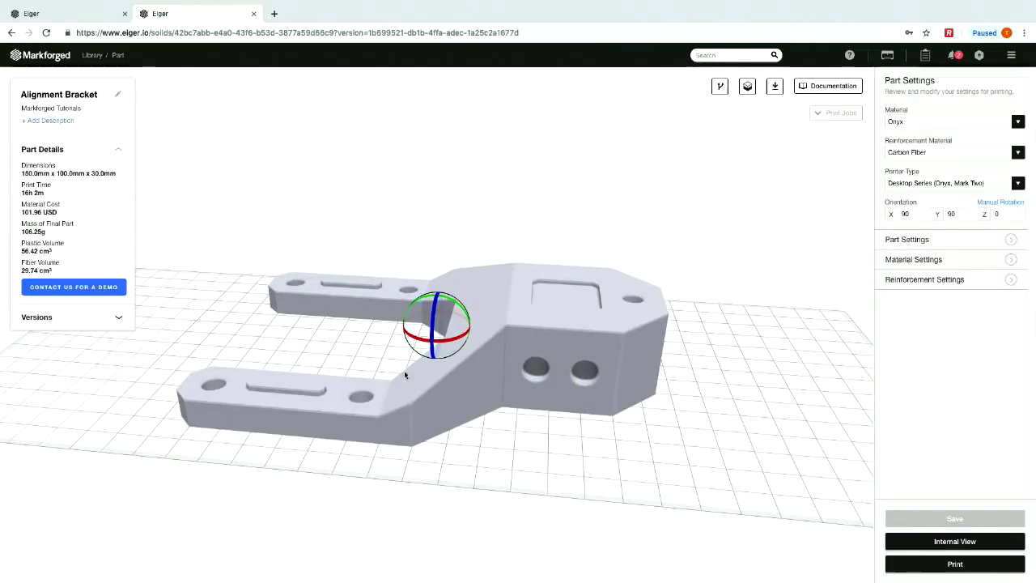
mouse_move(455, 346)
mouse_down()
mouse_move(477, 344)
mouse_move(429, 348)
mouse_move(445, 340)
mouse_up()
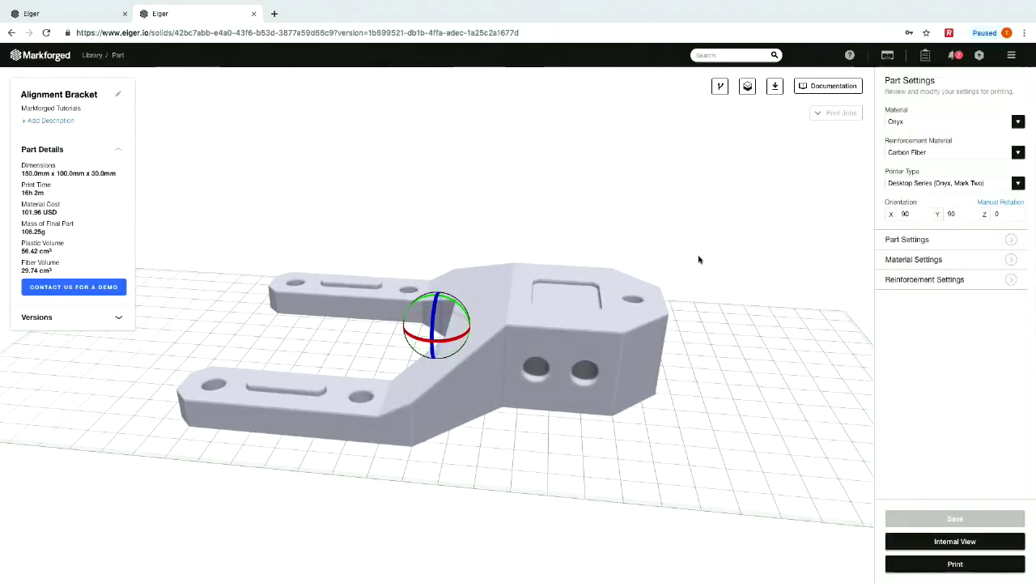
click(995, 204)
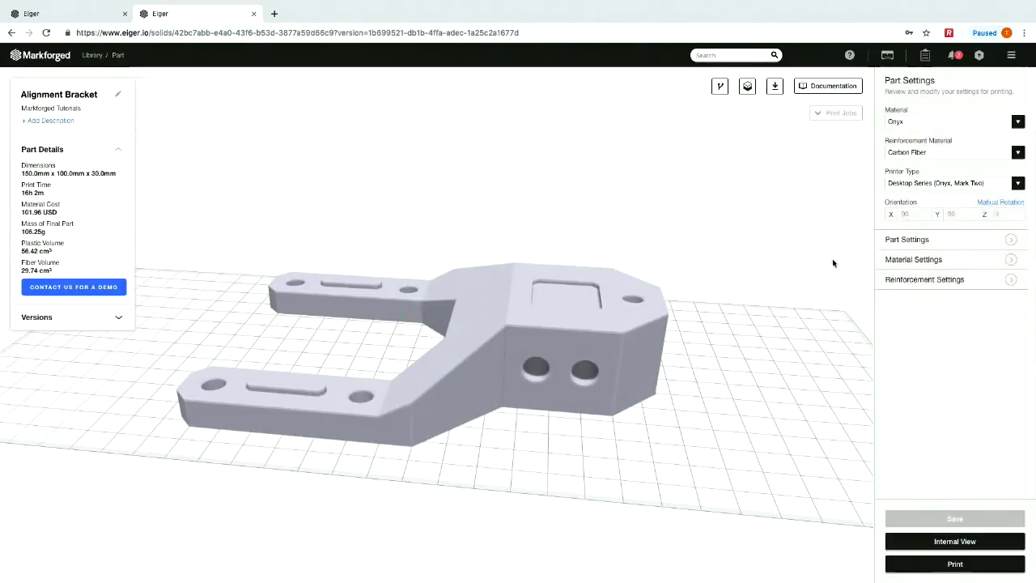
Try laying the bracket on different faces, and restore its orientation to X 90, Y 90, Z 0 with manual rotation
click(615, 320)
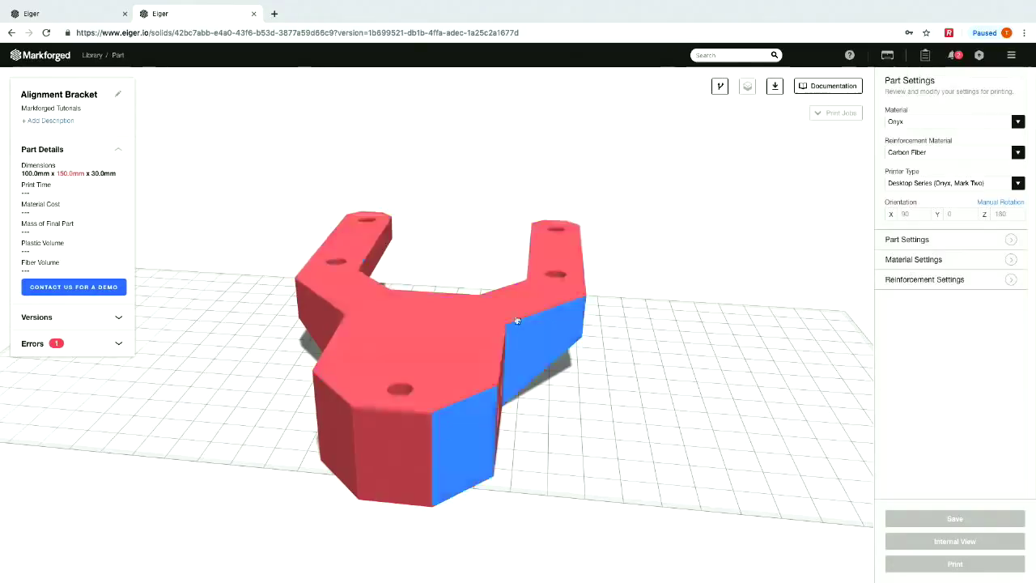
click(433, 348)
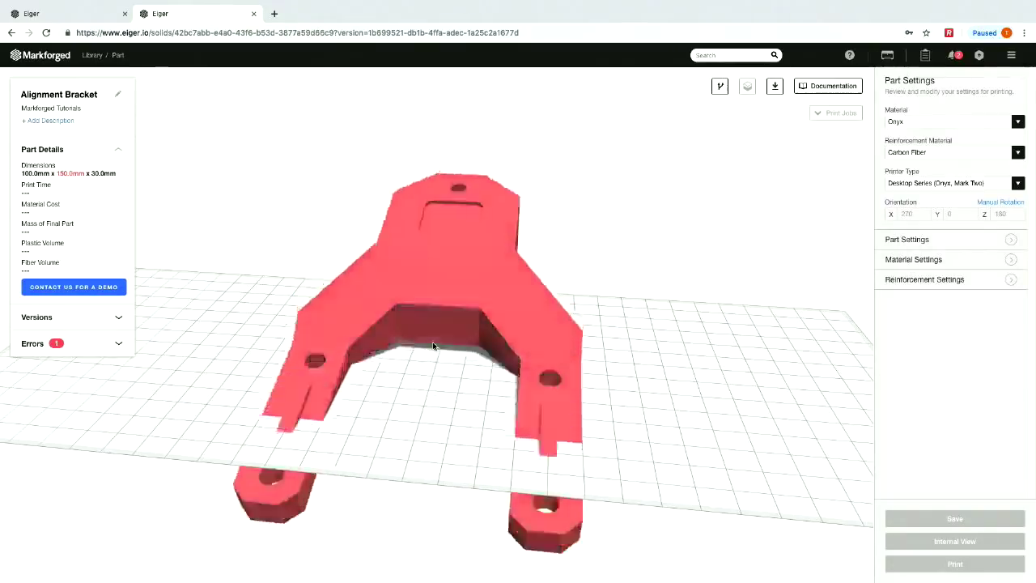
click(1002, 202)
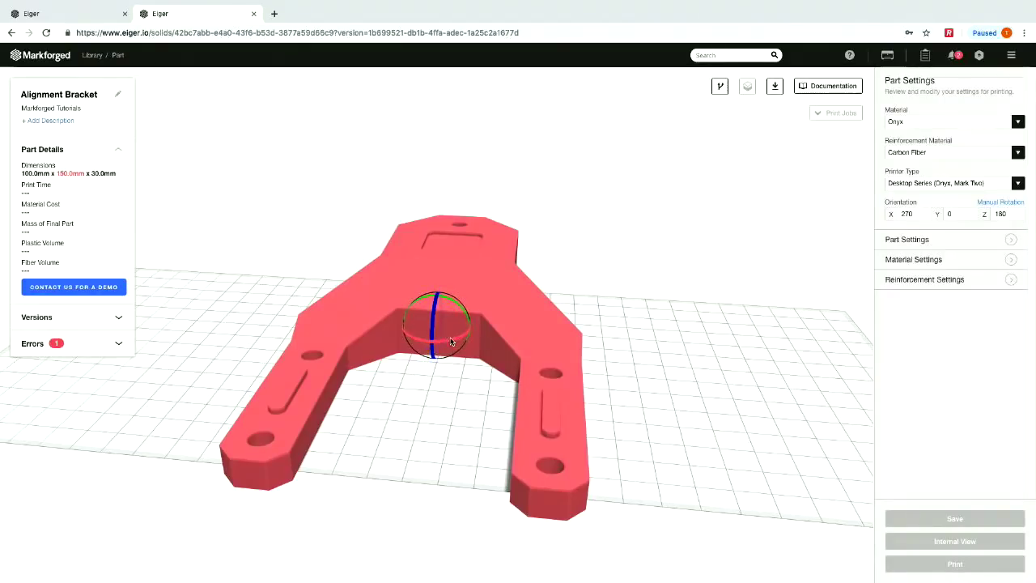
drag(445, 334, 381, 339)
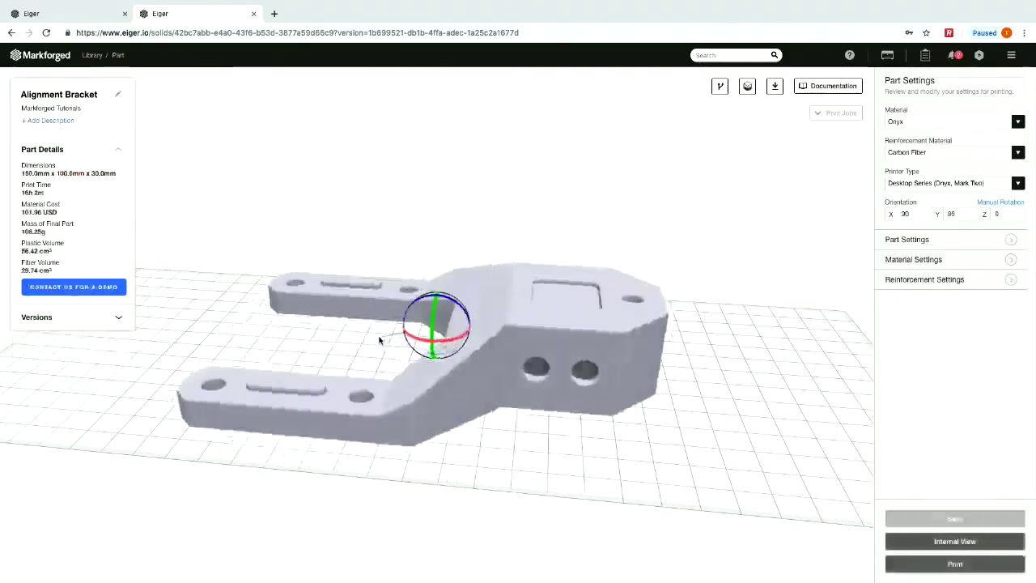
click(1000, 202)
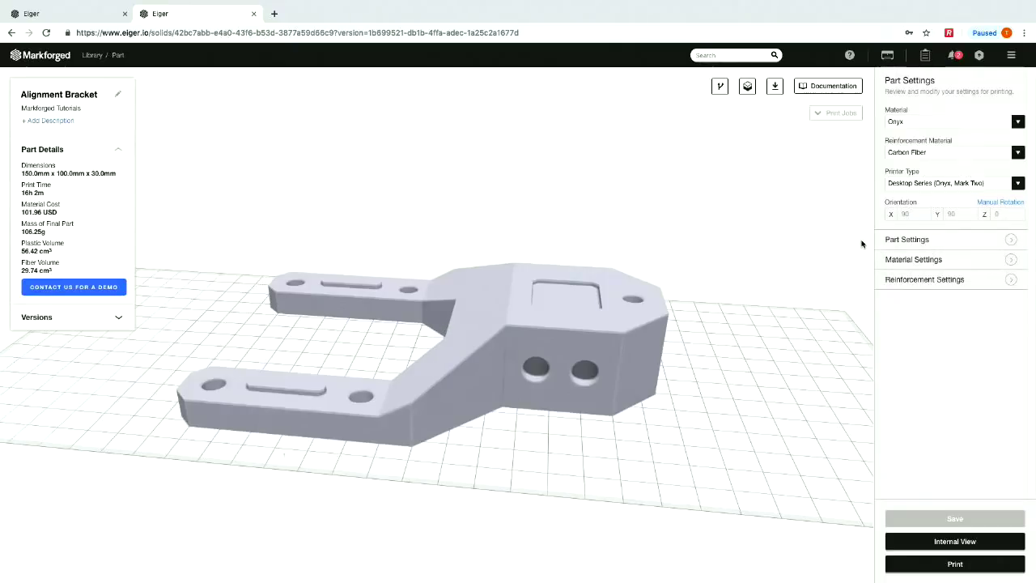
Review the material, reinforcement and printer type options, keeping Onyx, Carbon Fiber and Desktop Series (Onyx, Mark Two)
drag(715, 215, 724, 235)
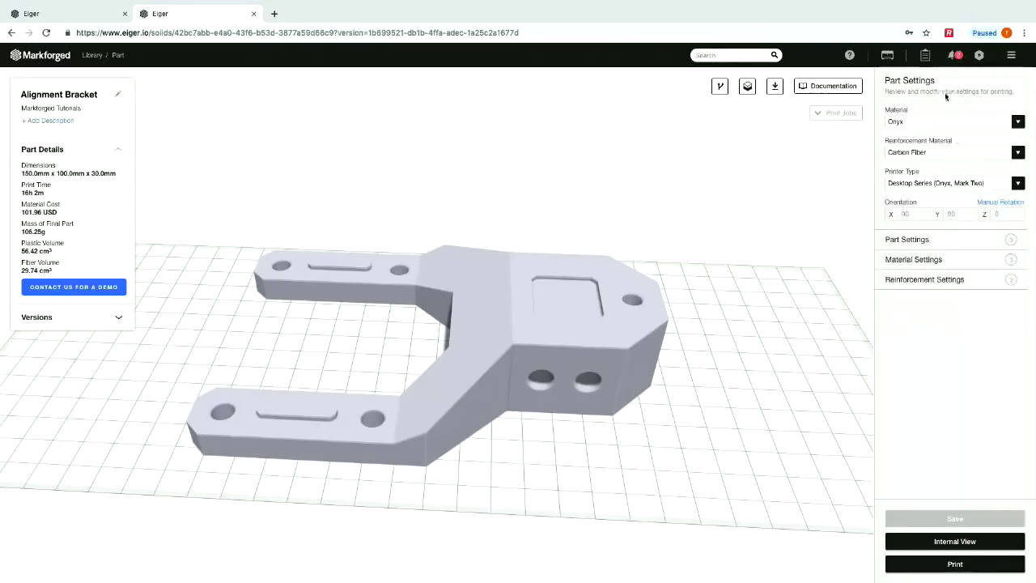
click(1018, 121)
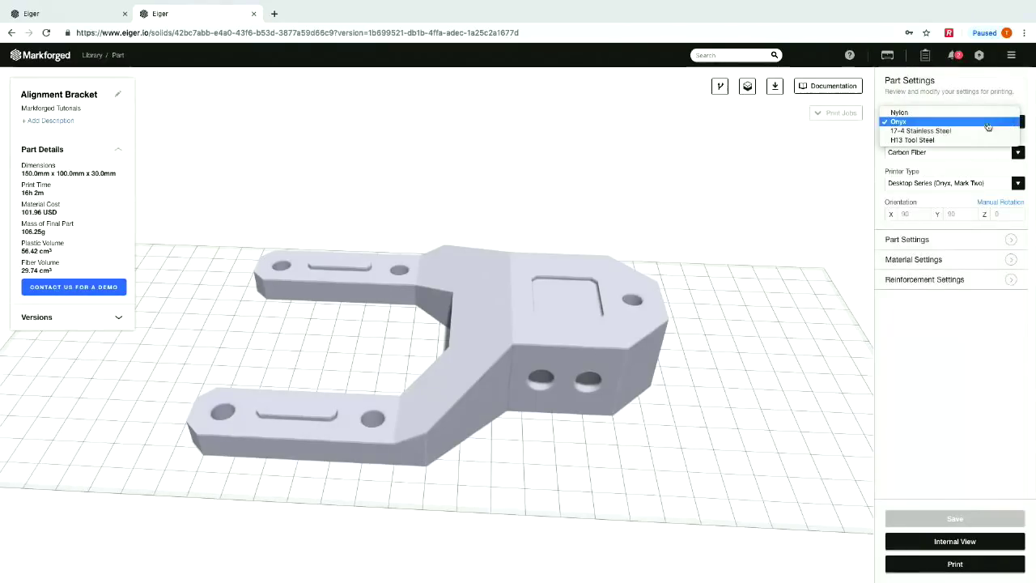
click(962, 122)
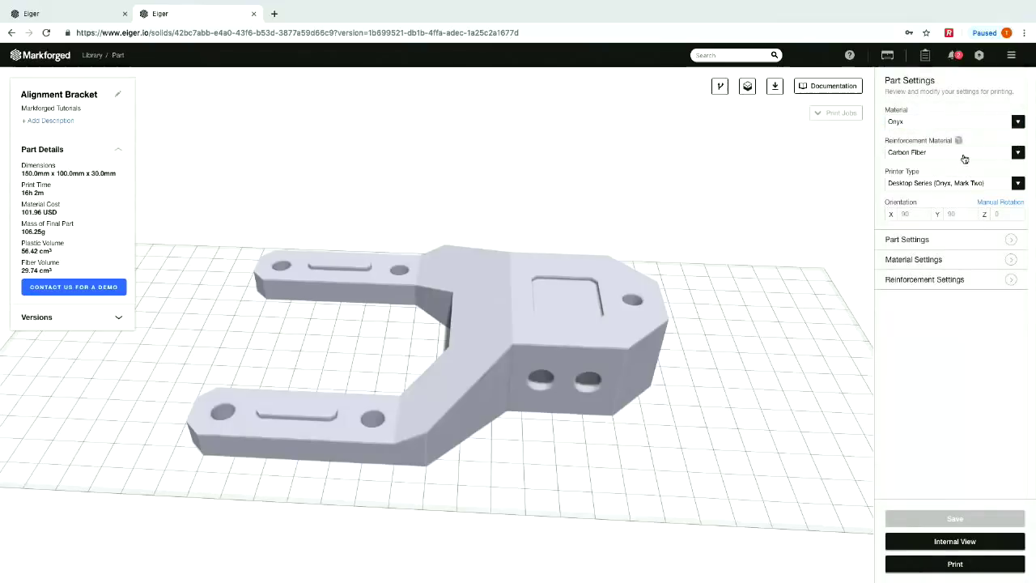
click(966, 154)
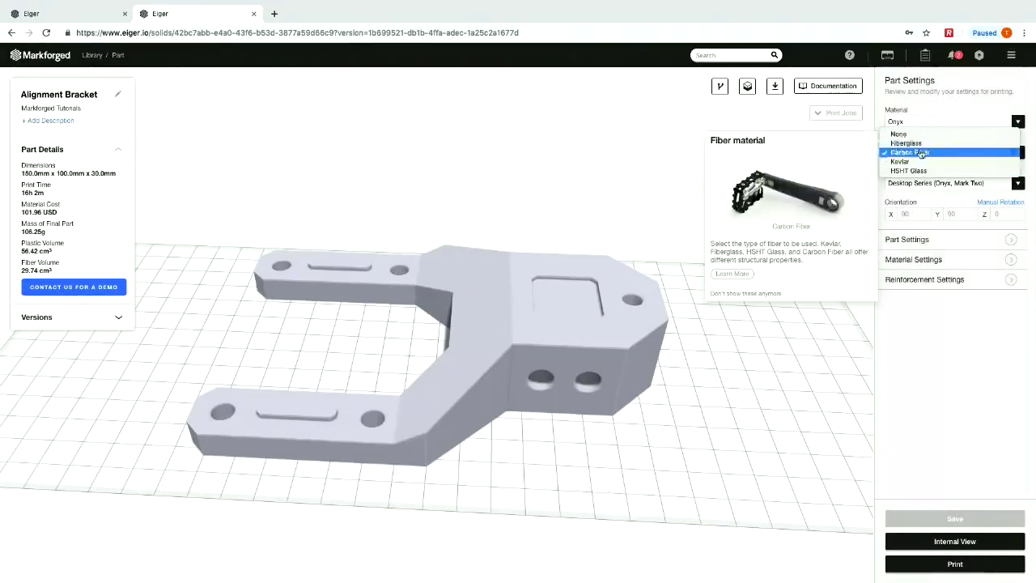
click(922, 155)
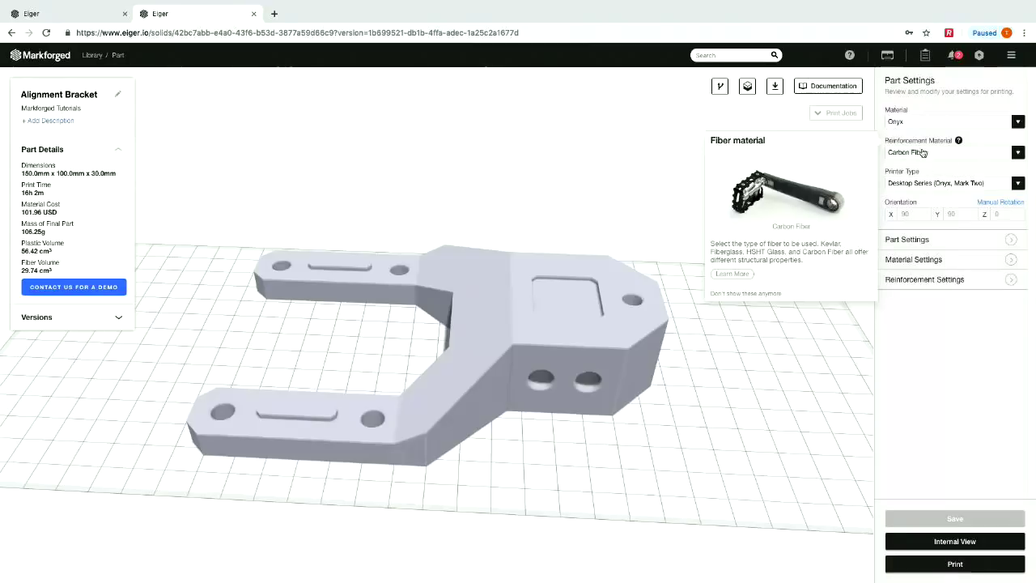
click(970, 190)
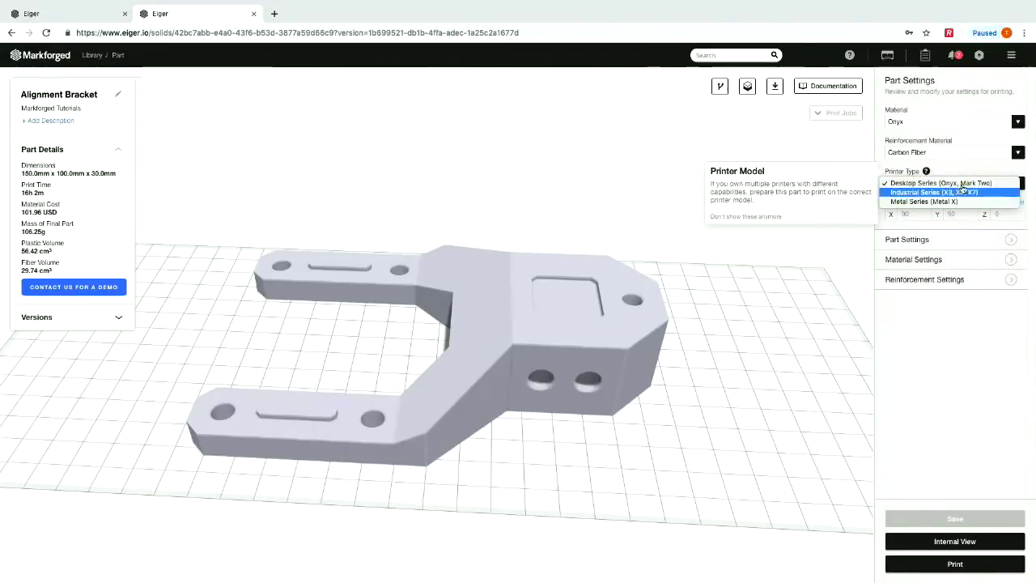
click(954, 184)
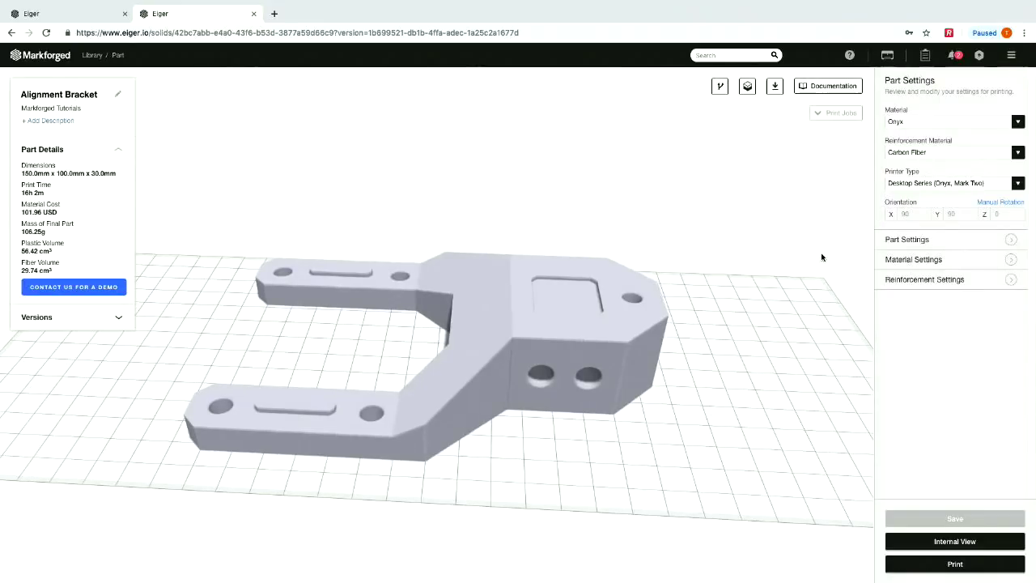
Expand the bracket's detailed part settings and review the supports, brim, units, scale and layer height options
click(888, 244)
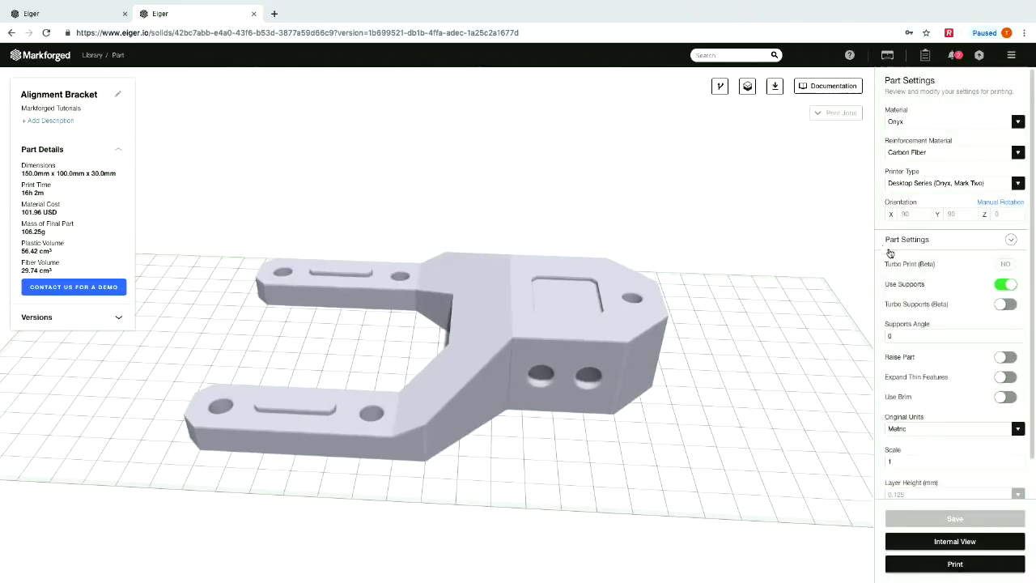
click(889, 248)
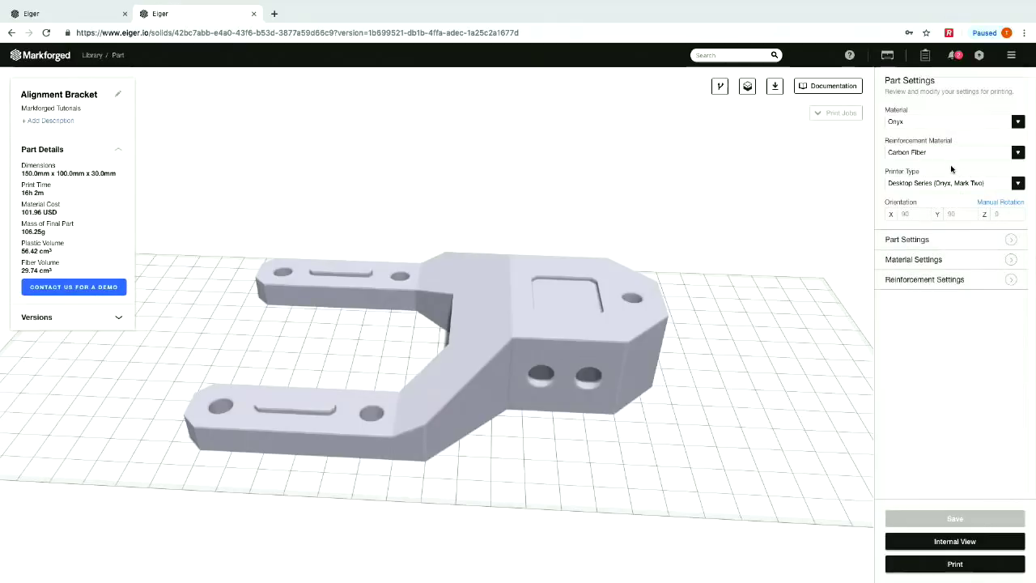
click(918, 240)
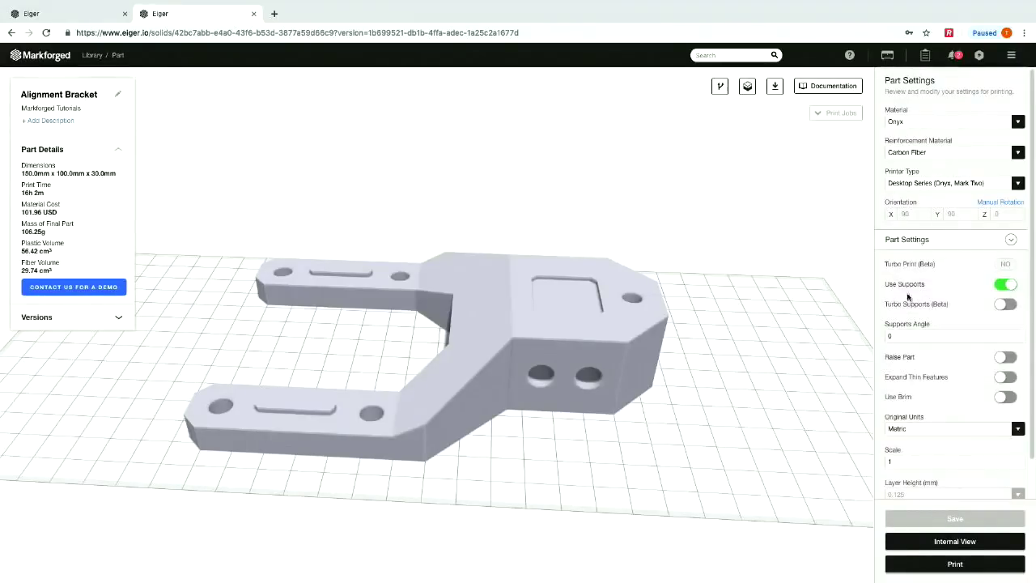
scroll(904, 300, down, 2)
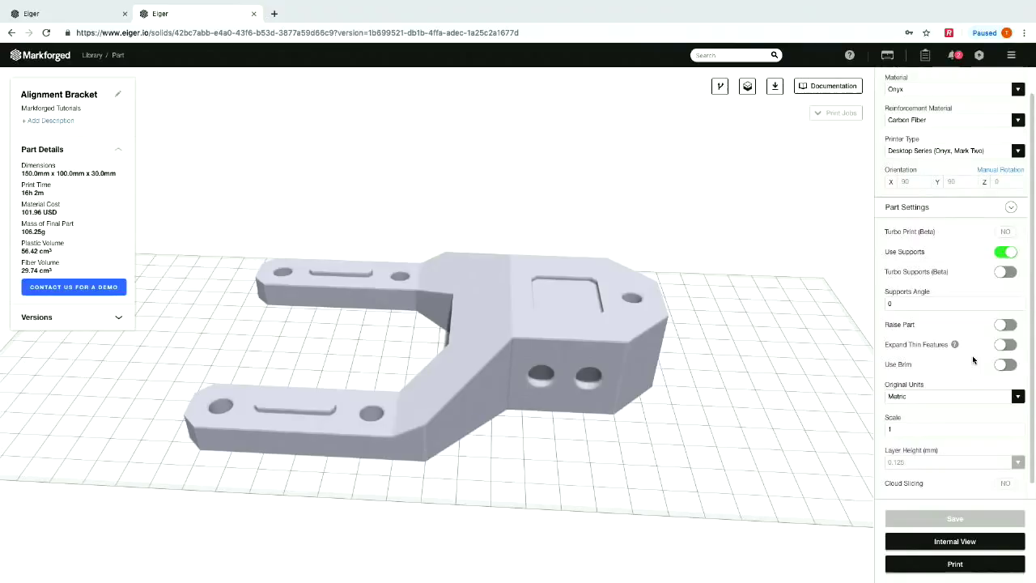
scroll(931, 405, down, 1)
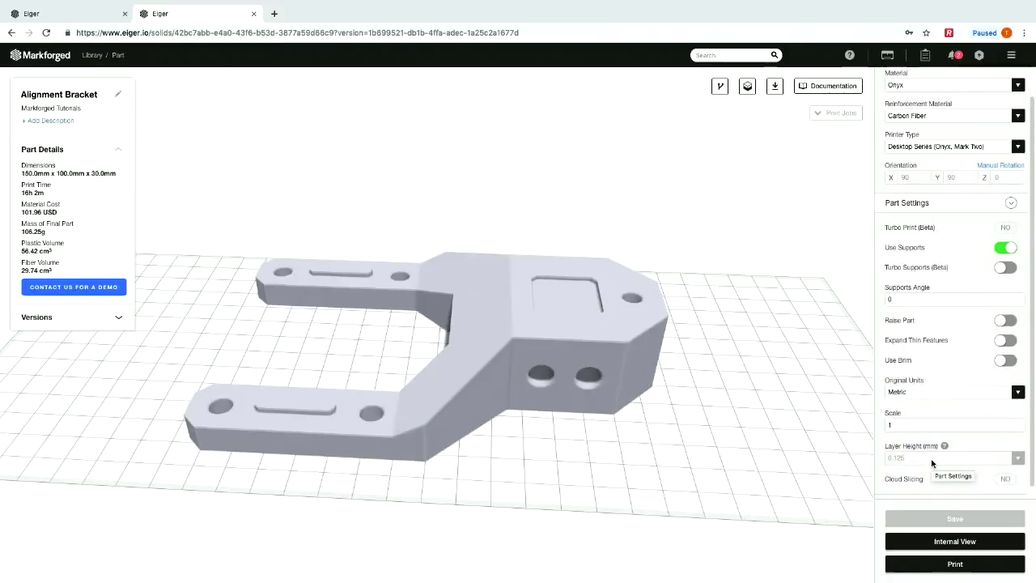
Set the reinforcement material to None and review the available layer heights, keeping 0.125 mm
click(952, 120)
click(898, 97)
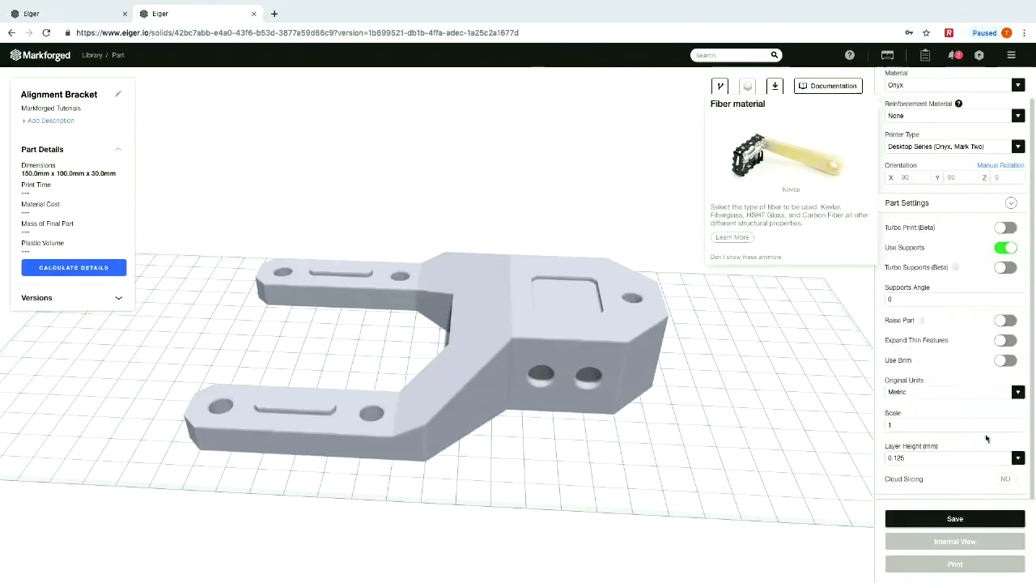
click(1012, 462)
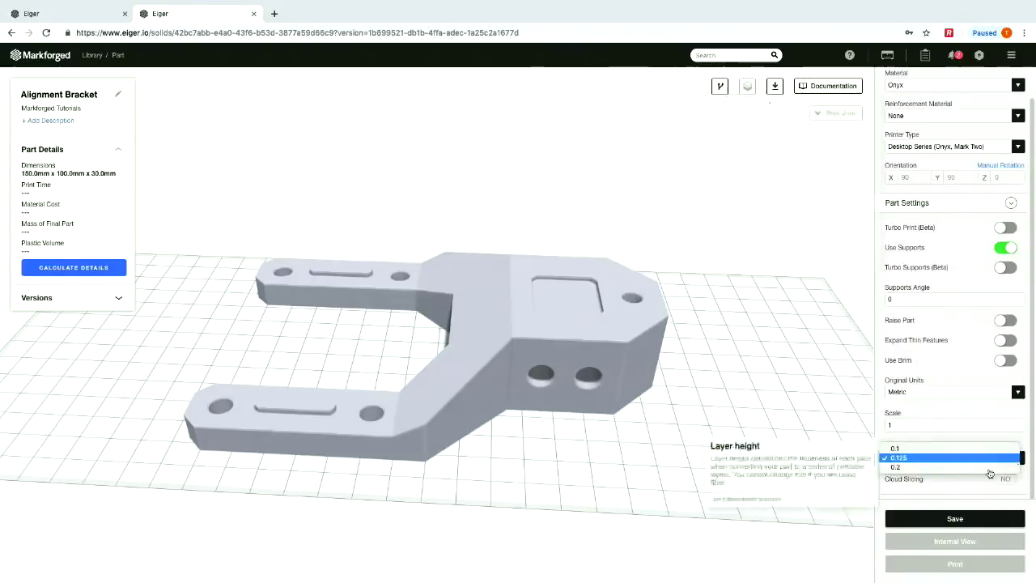
click(920, 438)
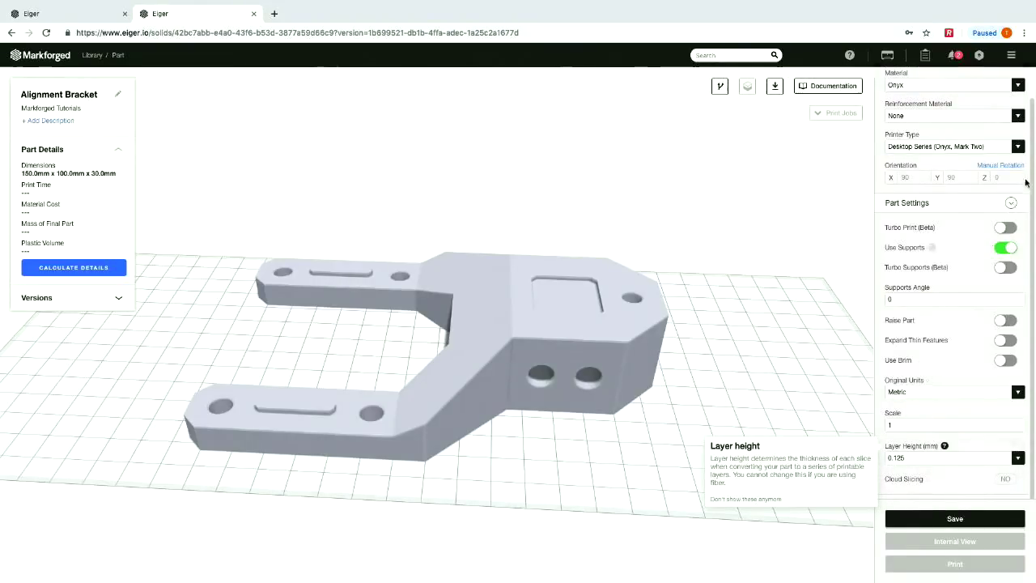
Set the bracket's reinforcement material to Carbon Fiber
click(1017, 117)
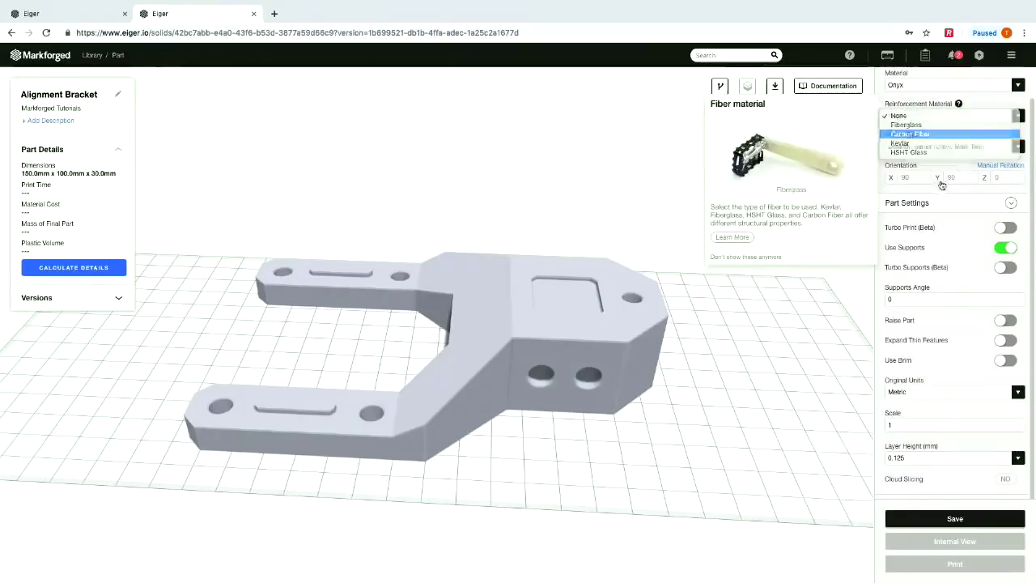
click(973, 135)
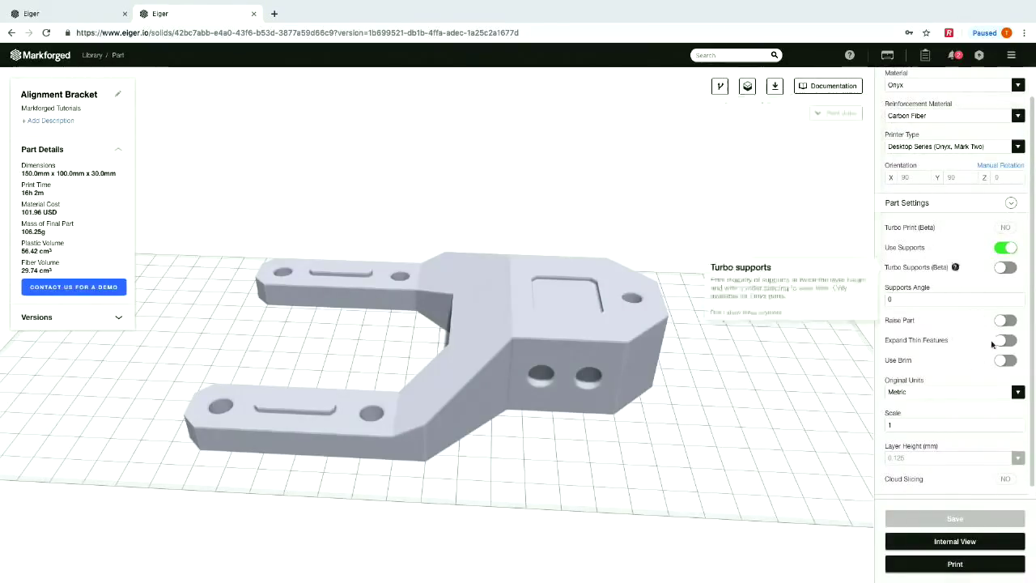
Expand the material settings and review the available fill patterns, keeping Triangular Fill
scroll(959, 394, down, 1)
scroll(959, 394, down, 2)
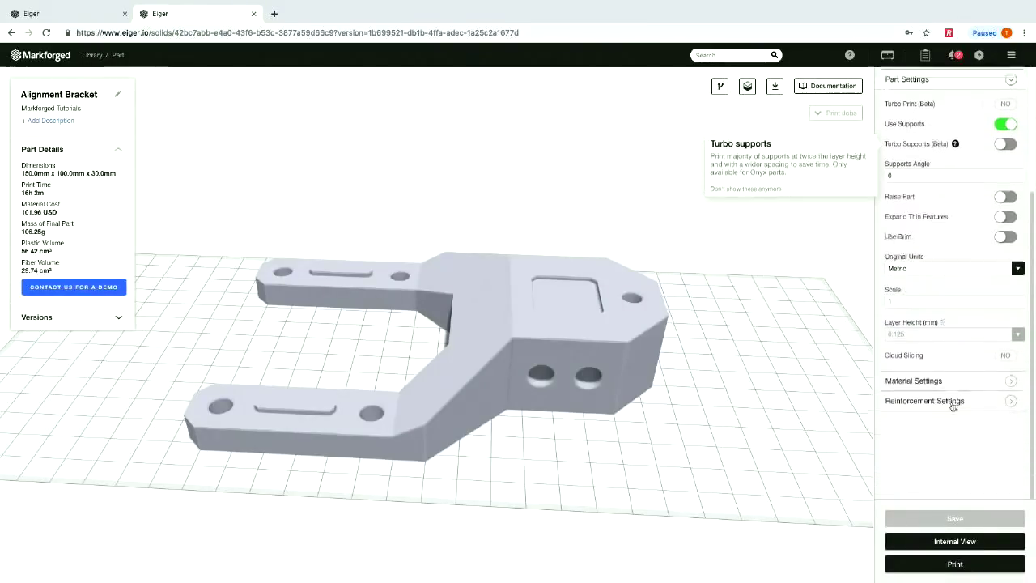
click(949, 383)
scroll(949, 385, down, 4)
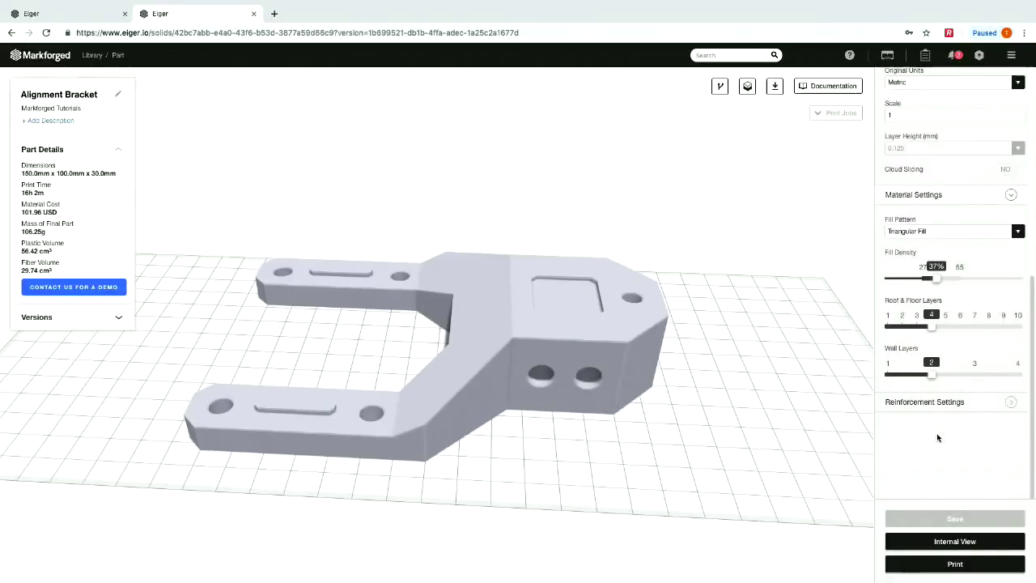
click(1017, 233)
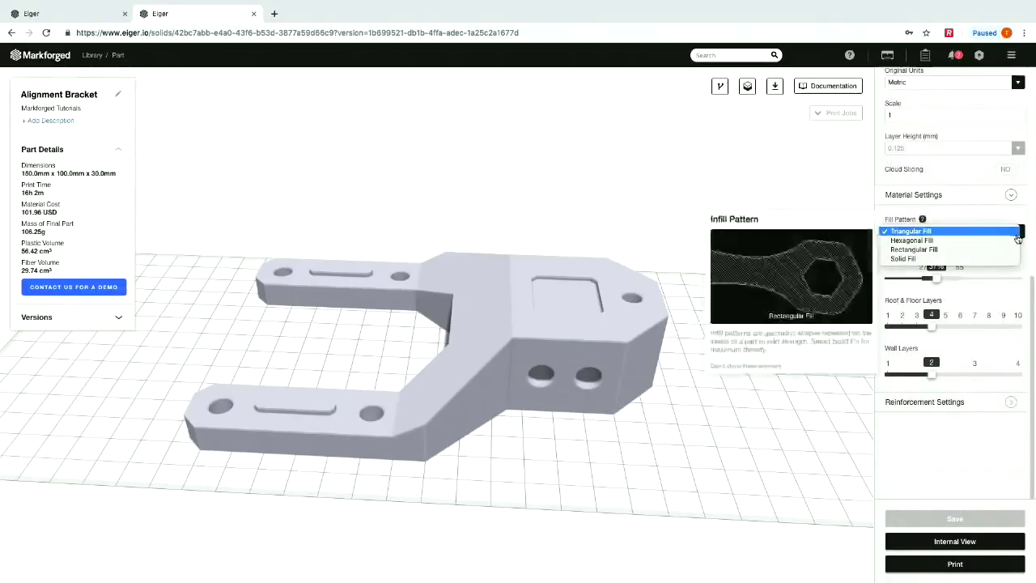
click(979, 293)
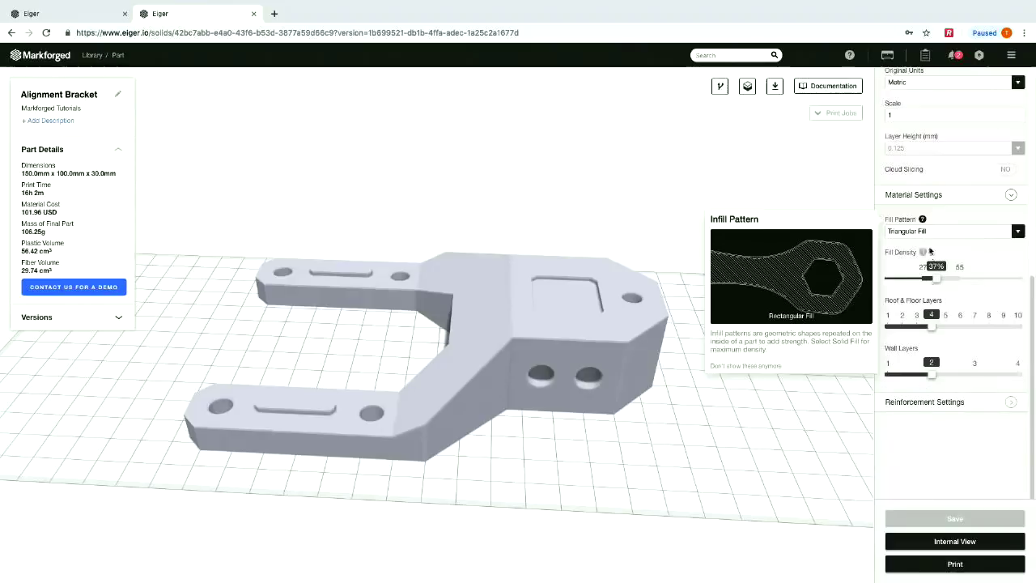
Collapse the detailed part settings and the material settings, and expand the reinforcement settings
scroll(928, 246, up, 1)
scroll(928, 245, up, 5)
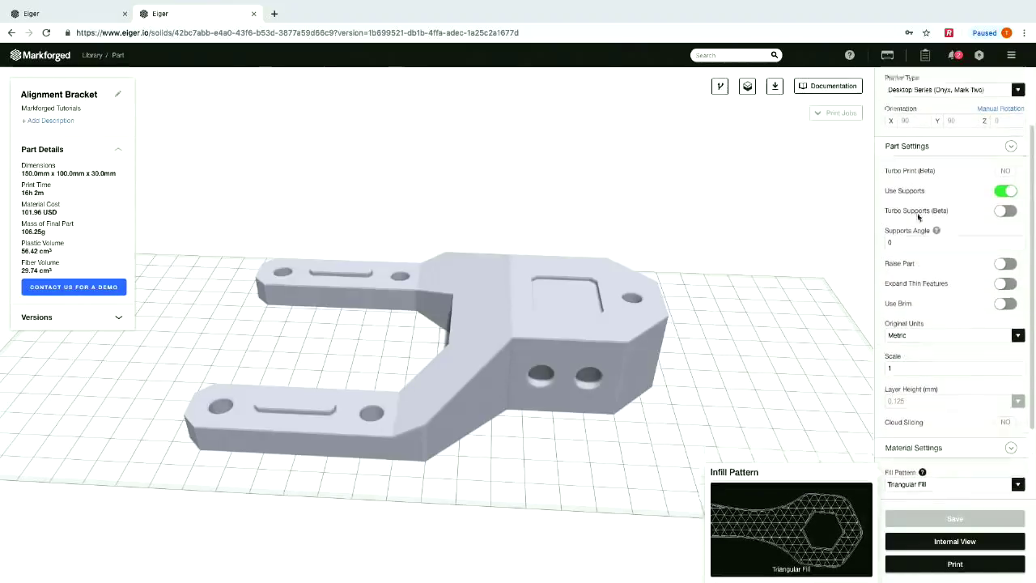
click(924, 186)
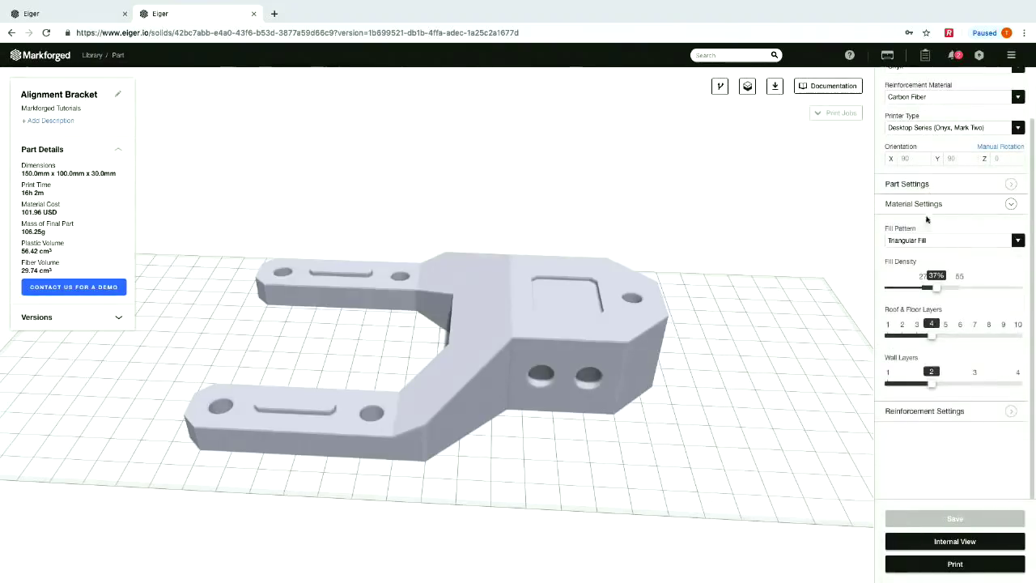
click(925, 206)
click(926, 283)
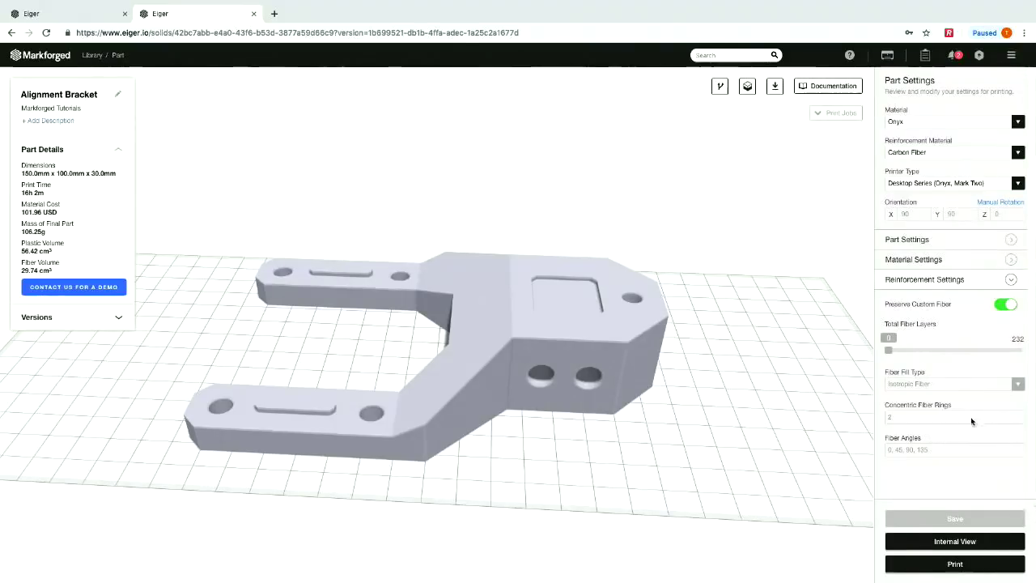
Open the bracket's internal view and inspect its fiber reinforcement in 3D from several angles
click(961, 540)
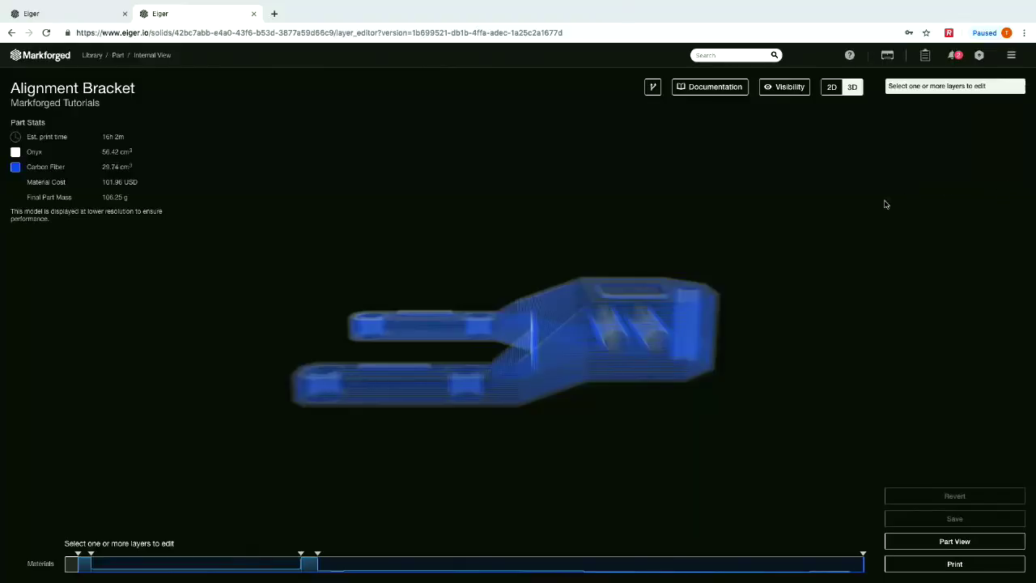
drag(809, 249, 859, 265)
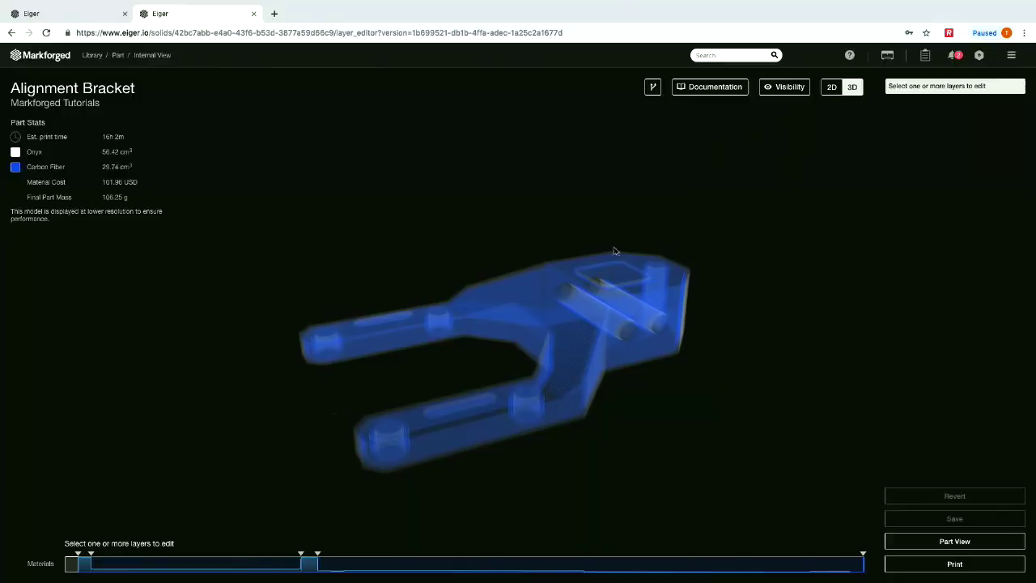
drag(614, 251, 656, 301)
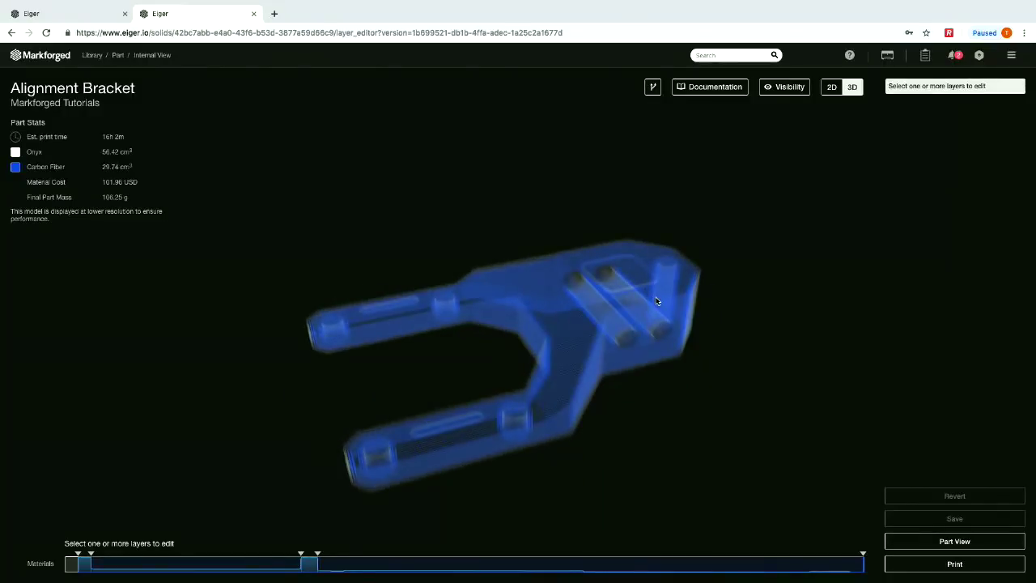
scroll(642, 333, up, 1)
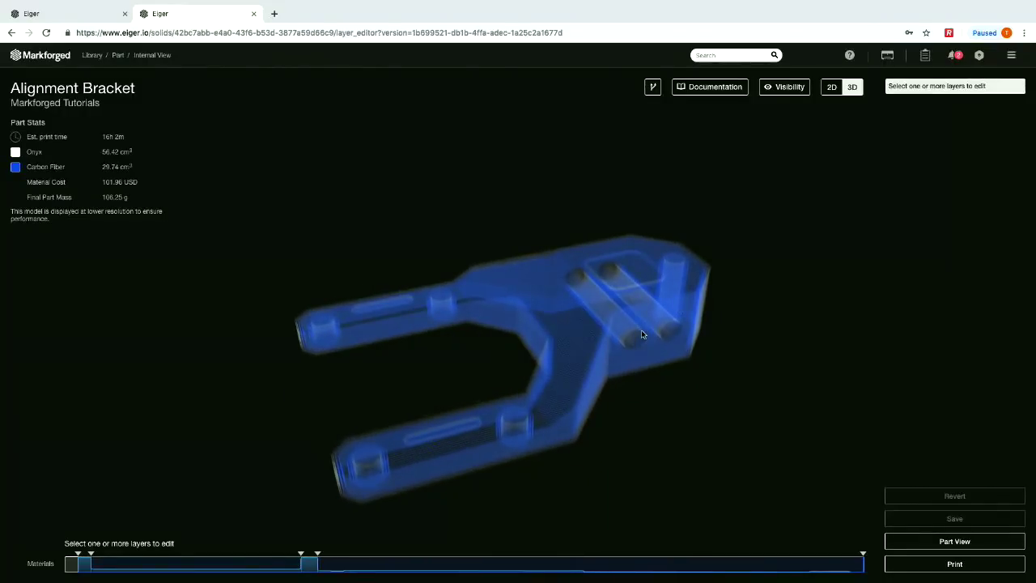
scroll(642, 333, up, 1)
scroll(637, 328, down, 2)
Hide the concentric and isotropic fiber fill sections, and show the isotropic and concentric fill again one by one to inspect each
click(778, 91)
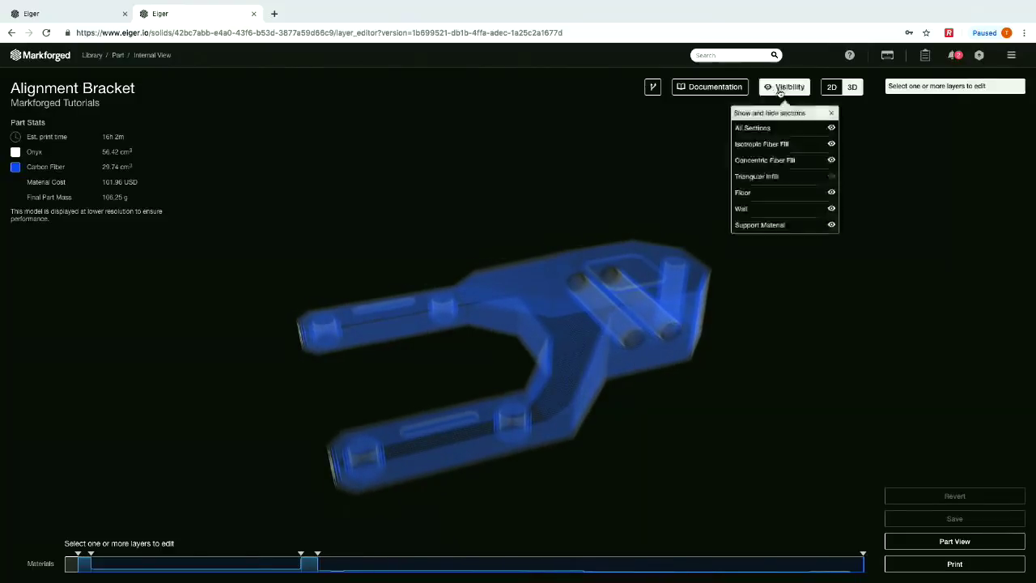
click(831, 161)
click(832, 144)
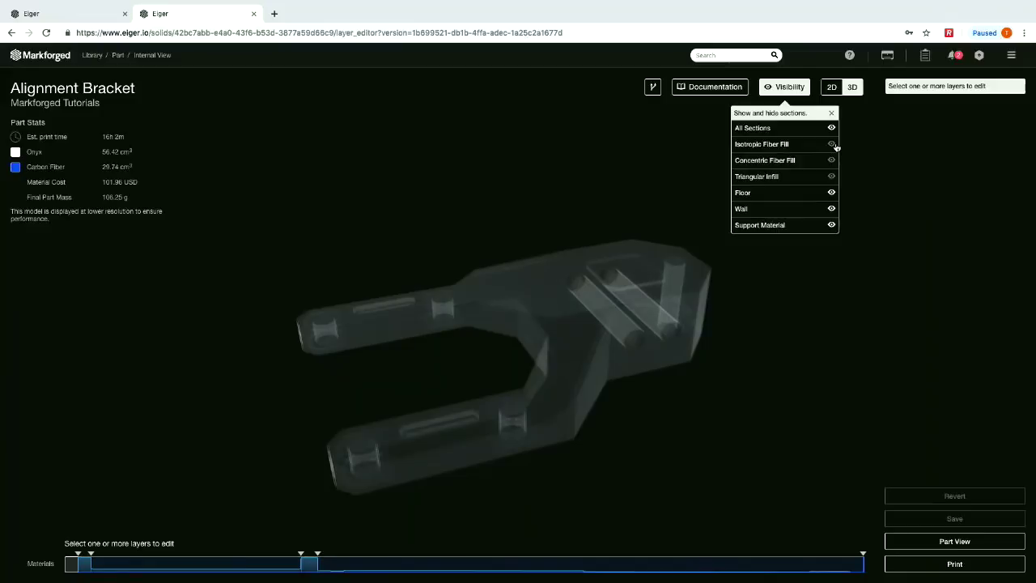
click(831, 144)
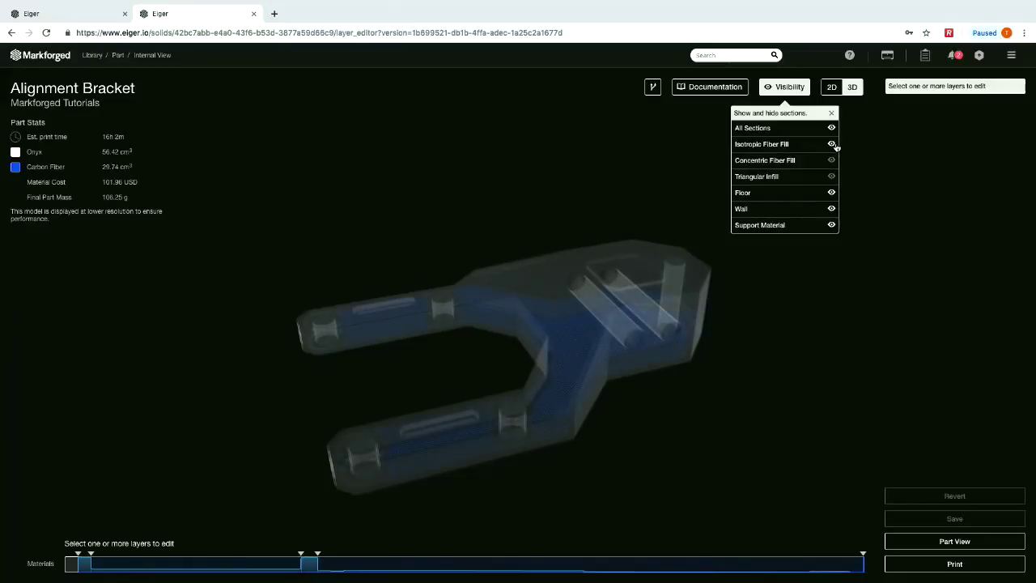
drag(650, 288, 695, 232)
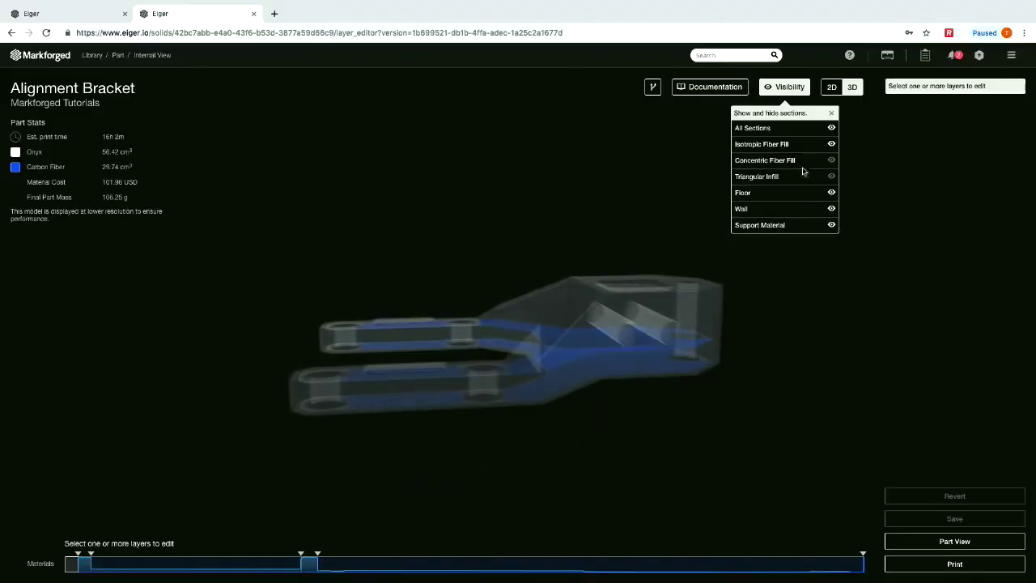
click(831, 160)
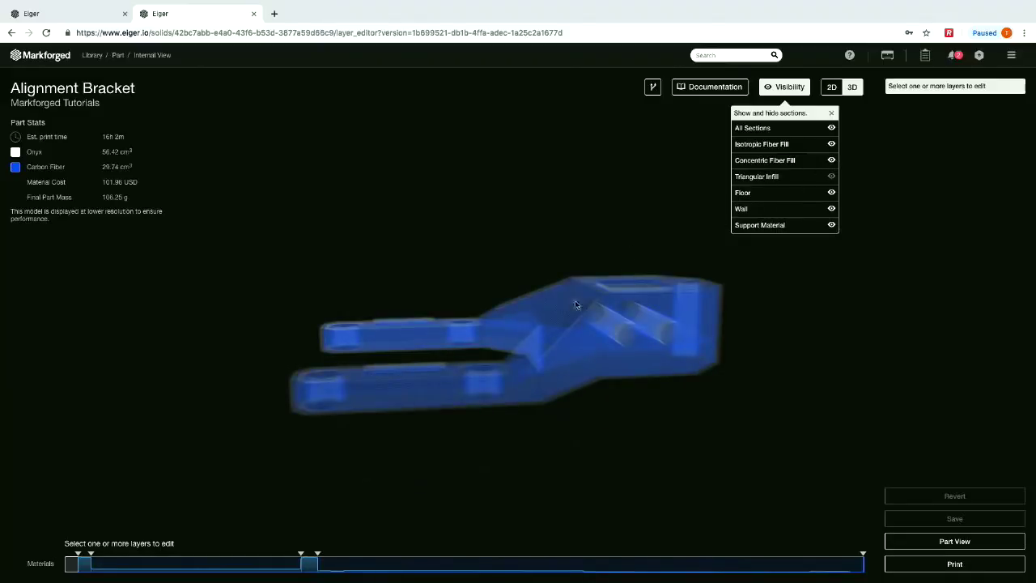
drag(575, 303, 576, 338)
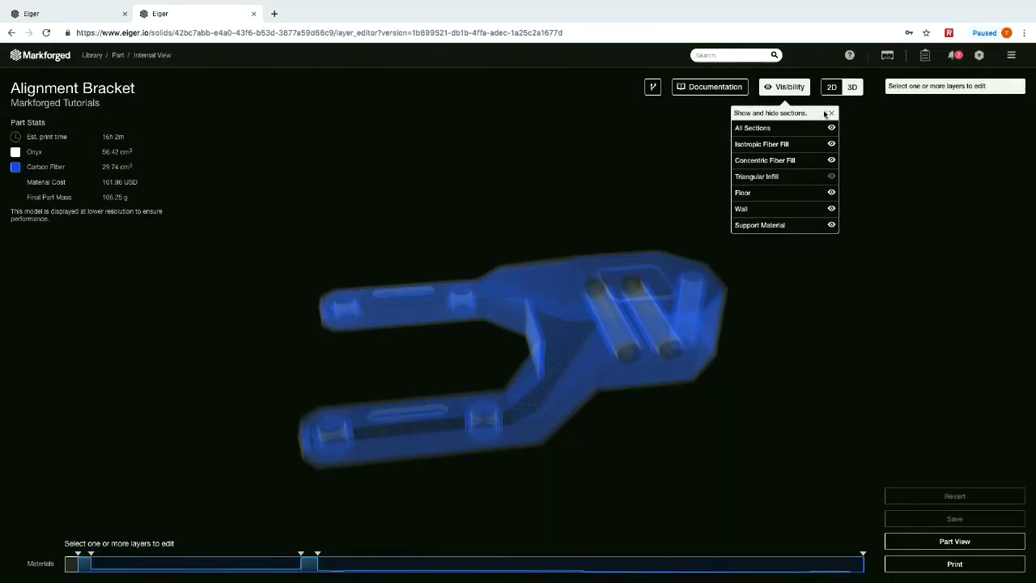
Show the triangular infill section to inspect it inside the bracket, and hide it again
click(832, 179)
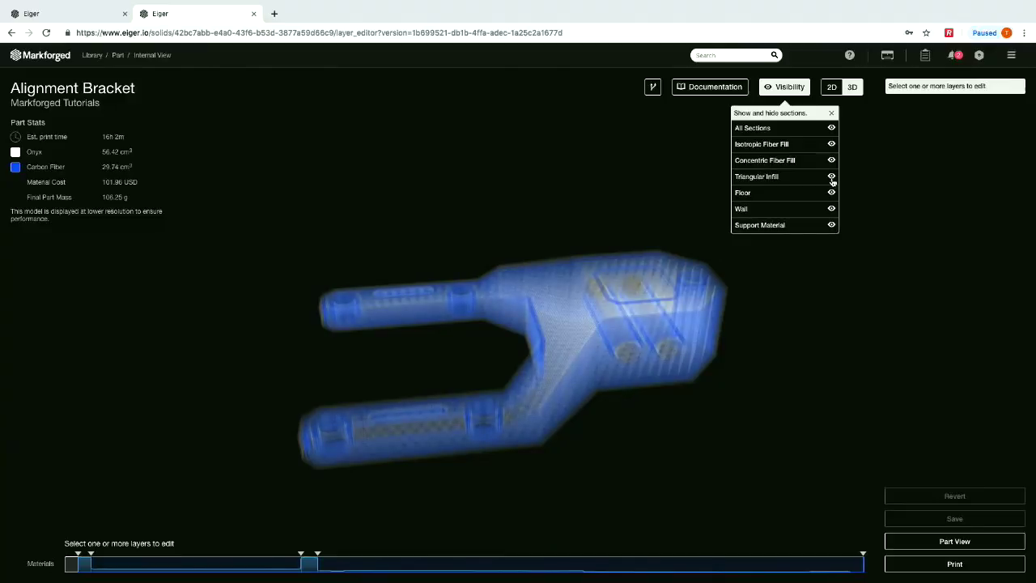
drag(523, 162, 518, 121)
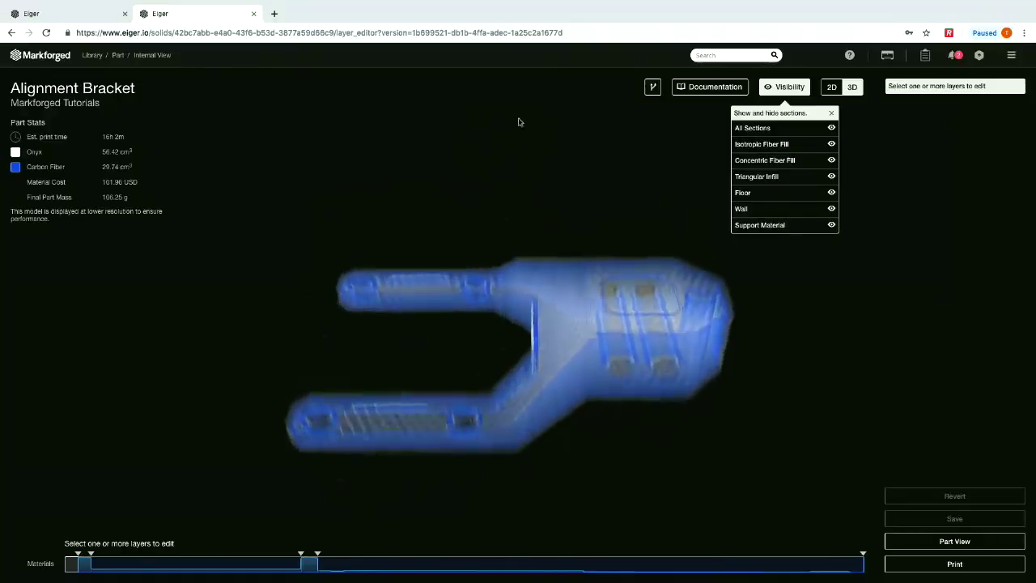
click(831, 176)
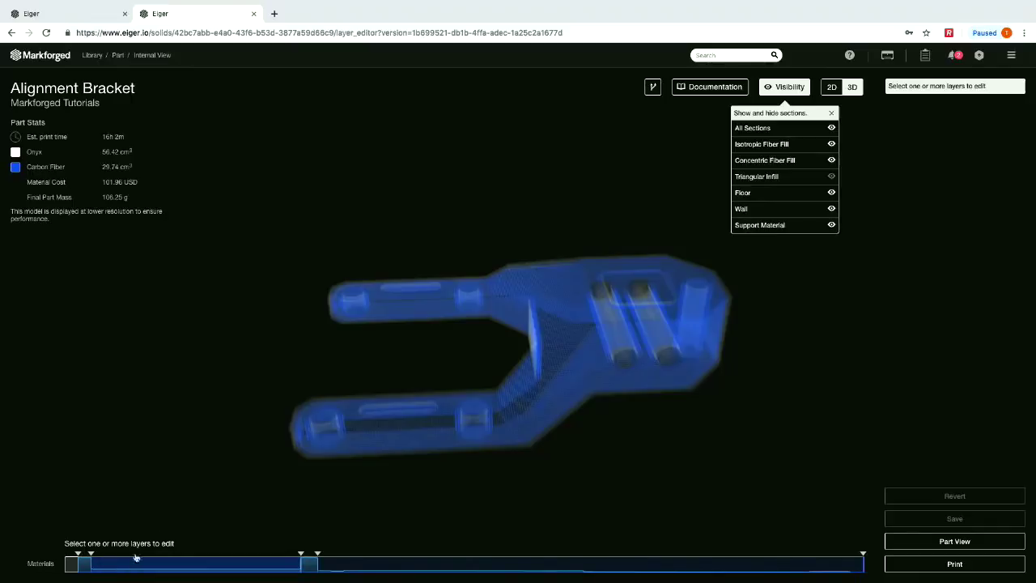
Examine the fiber in layer group 9–71, and in single layers 73 and 82, in the 3D internal view
click(227, 561)
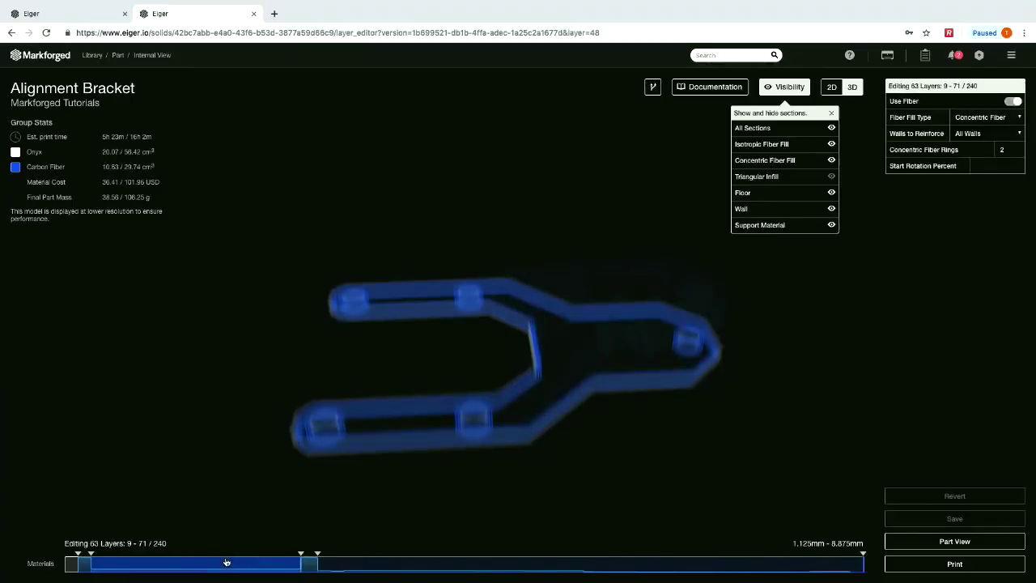
drag(598, 477, 611, 459)
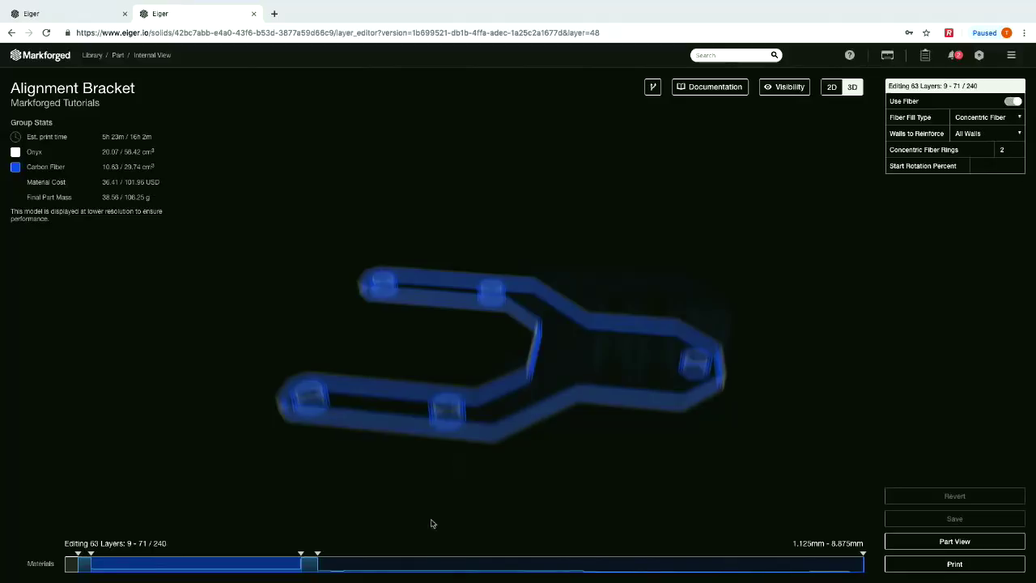
click(307, 564)
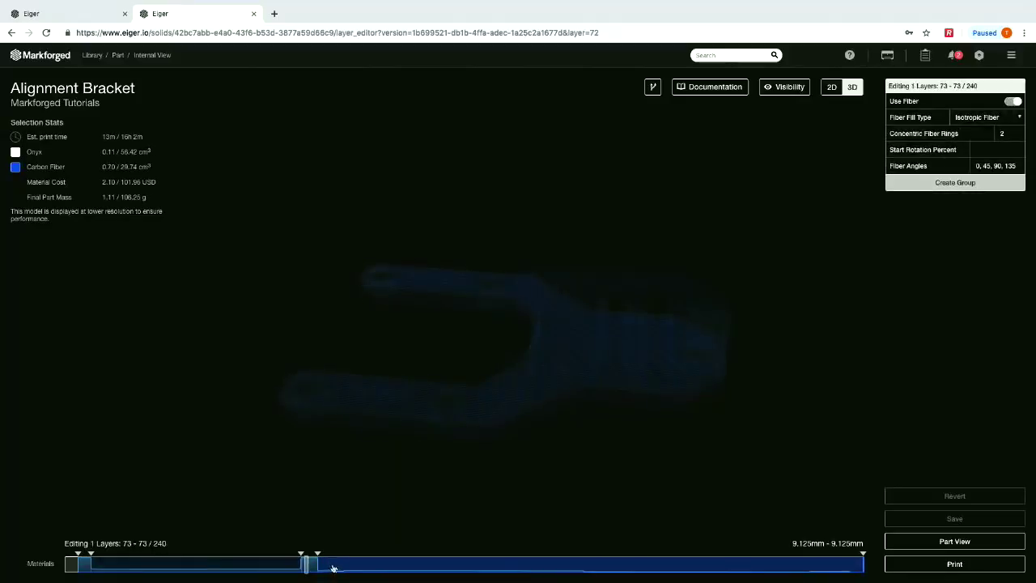
click(335, 565)
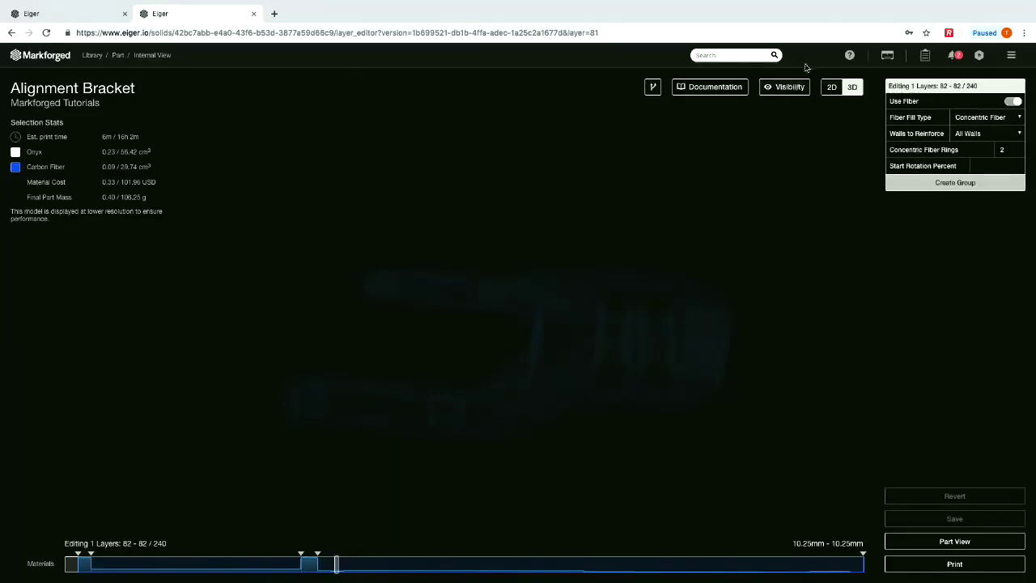
Switch the internal view to 2D and step through the bracket's bottom layers up to layer 25
click(831, 89)
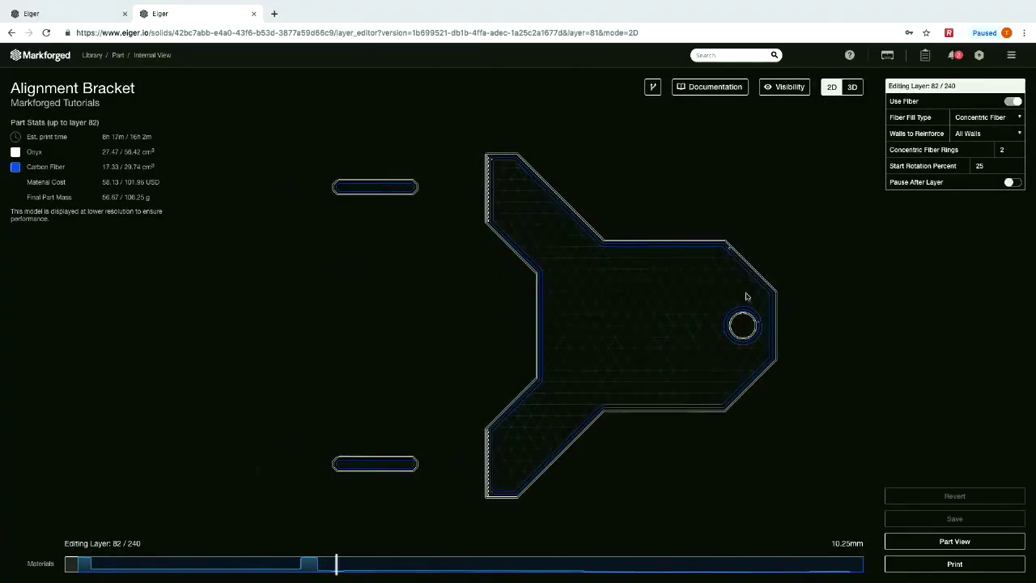
click(72, 569)
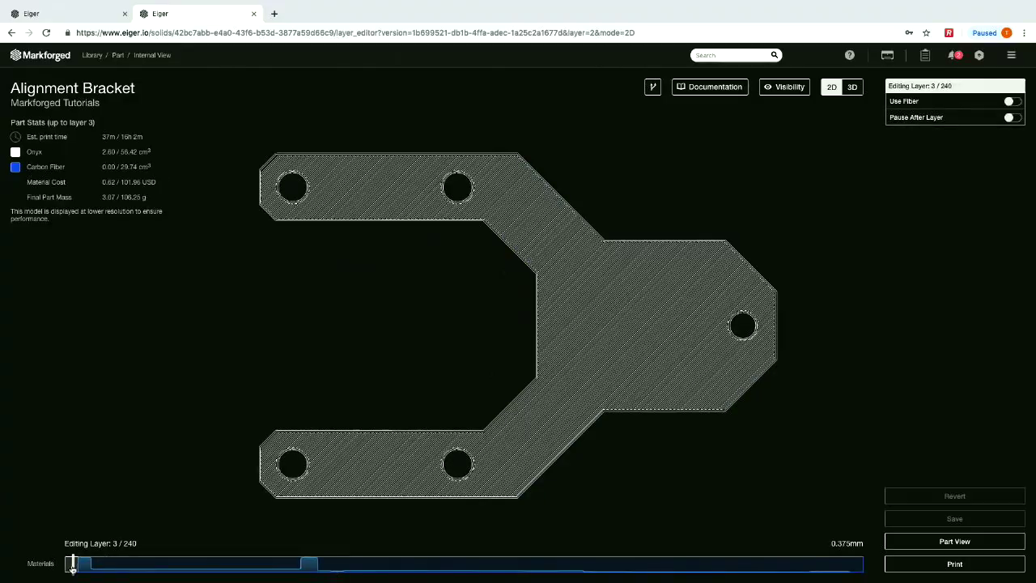
drag(72, 569, 14, 540)
drag(70, 556, 148, 560)
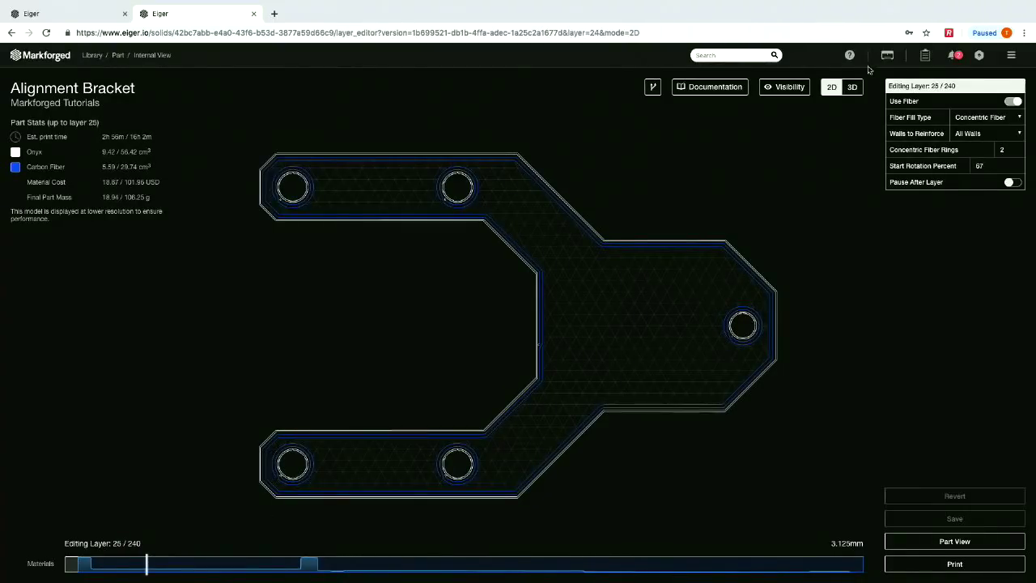
Return to the 3D internal view and examine layer group 77–240 and single layers 74, 65 and 49
click(852, 87)
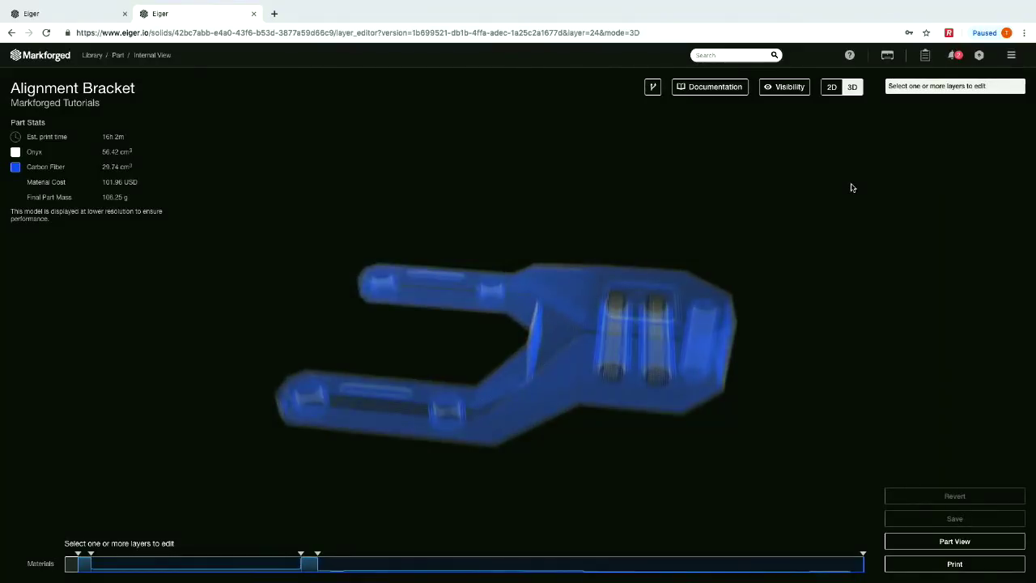
click(522, 563)
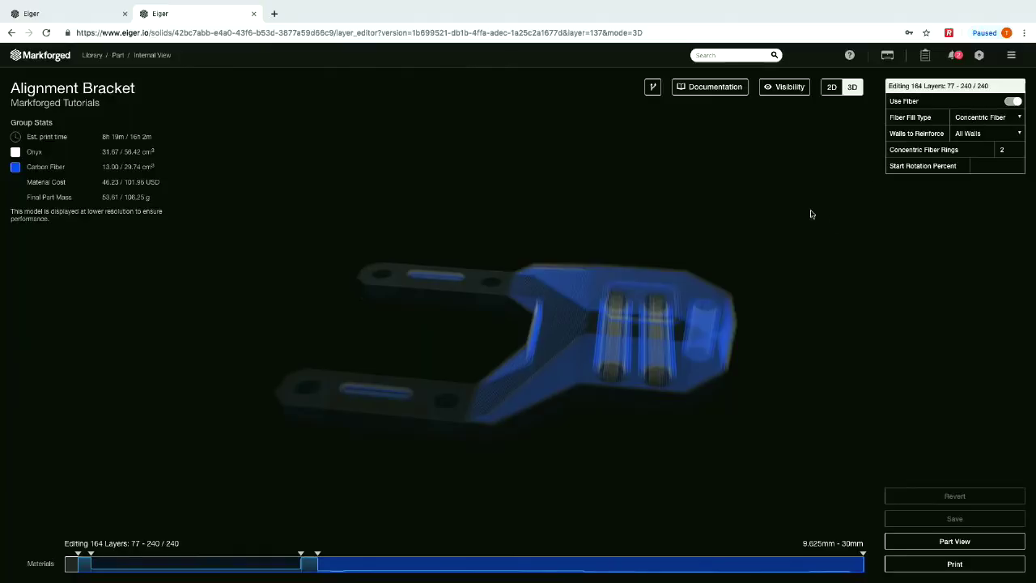
drag(554, 419, 581, 306)
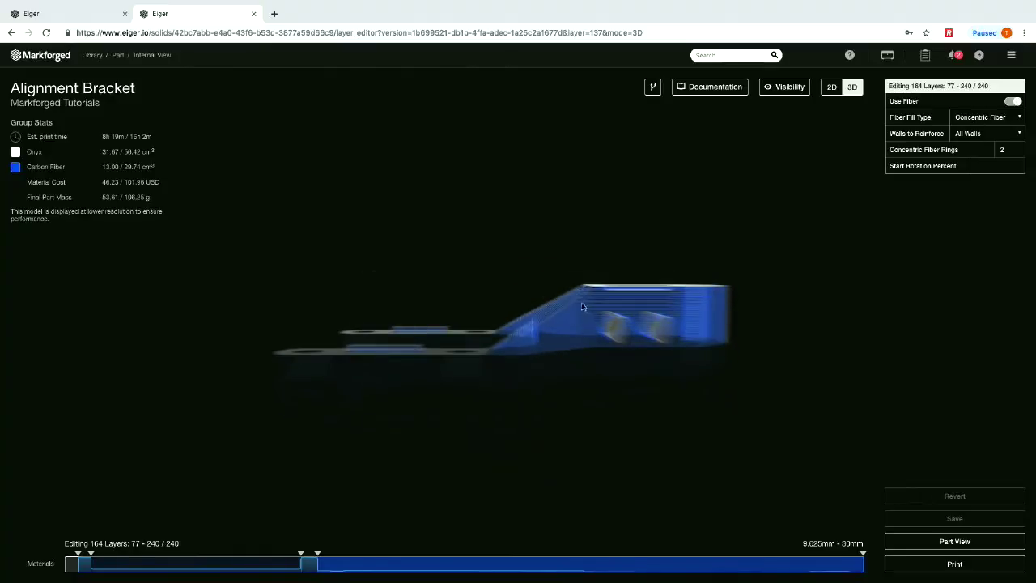
click(310, 564)
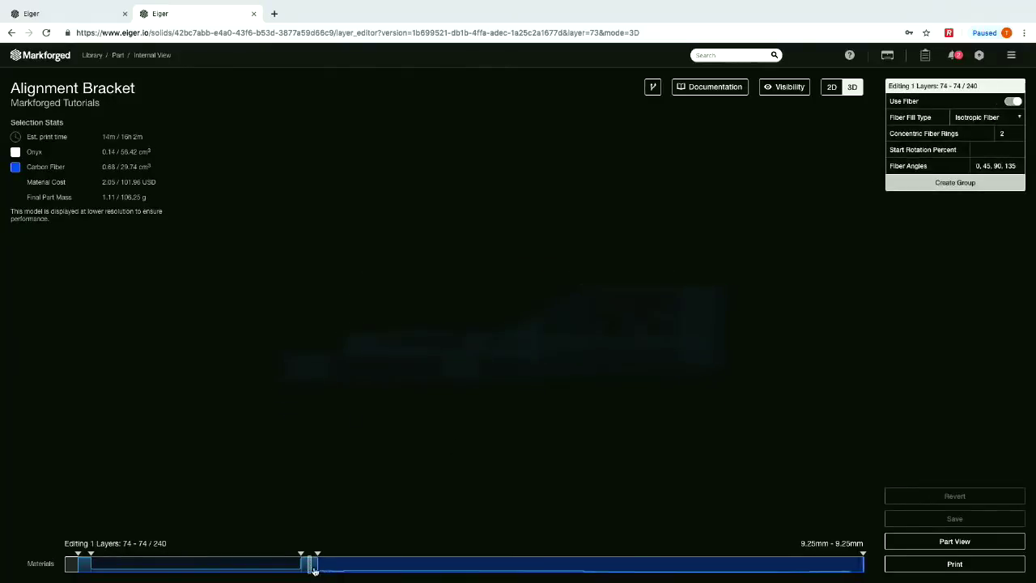
click(280, 564)
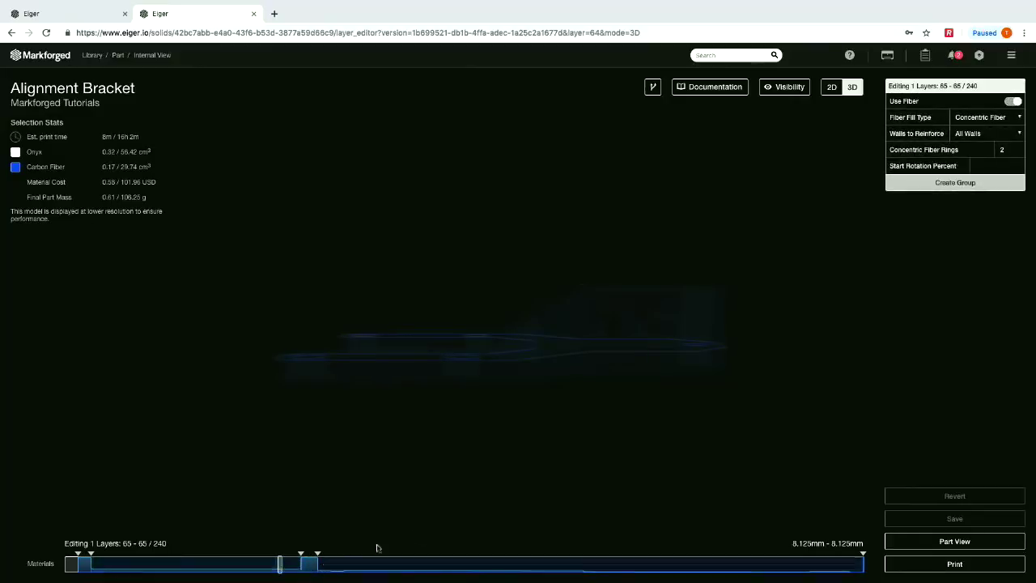
click(227, 564)
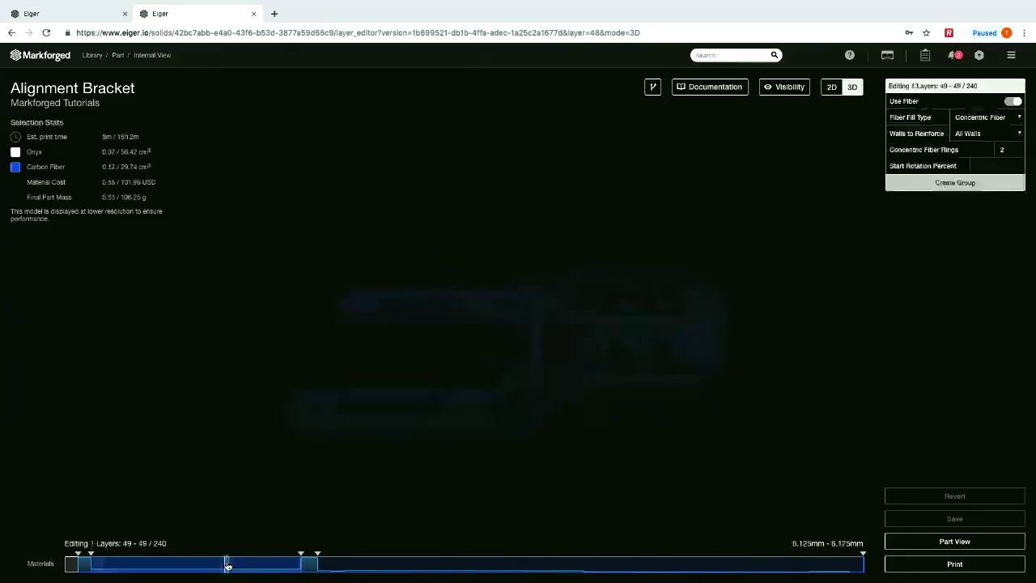
View single layers 6 and 143, and set the concentric fiber rings of layer group 77–240 to 3
click(82, 564)
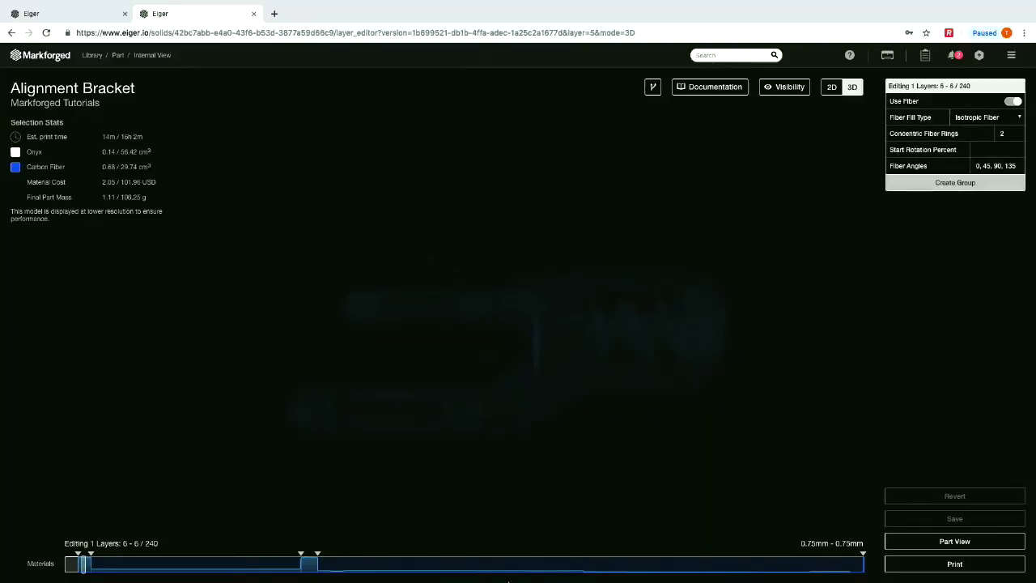
click(538, 564)
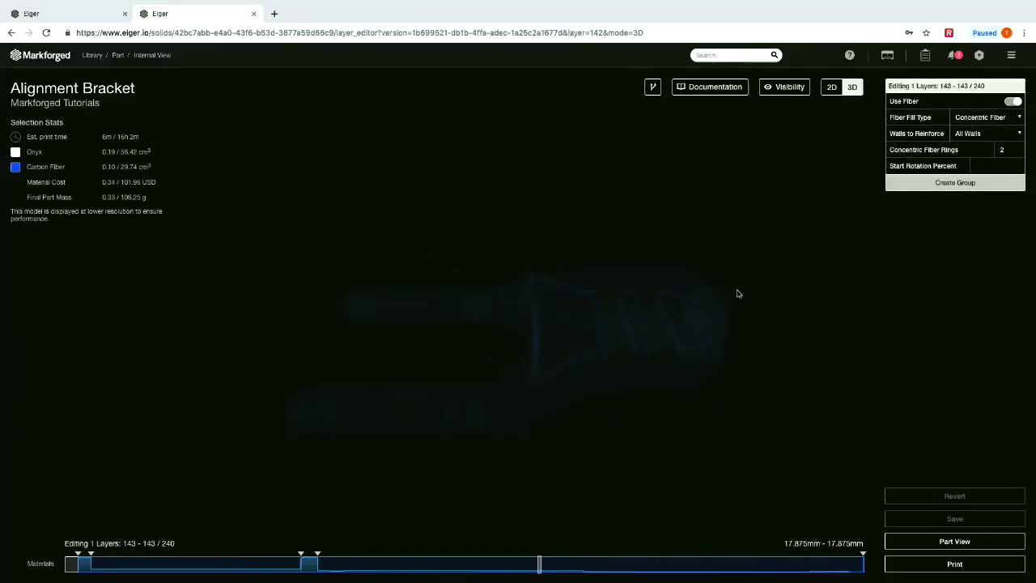
click(375, 562)
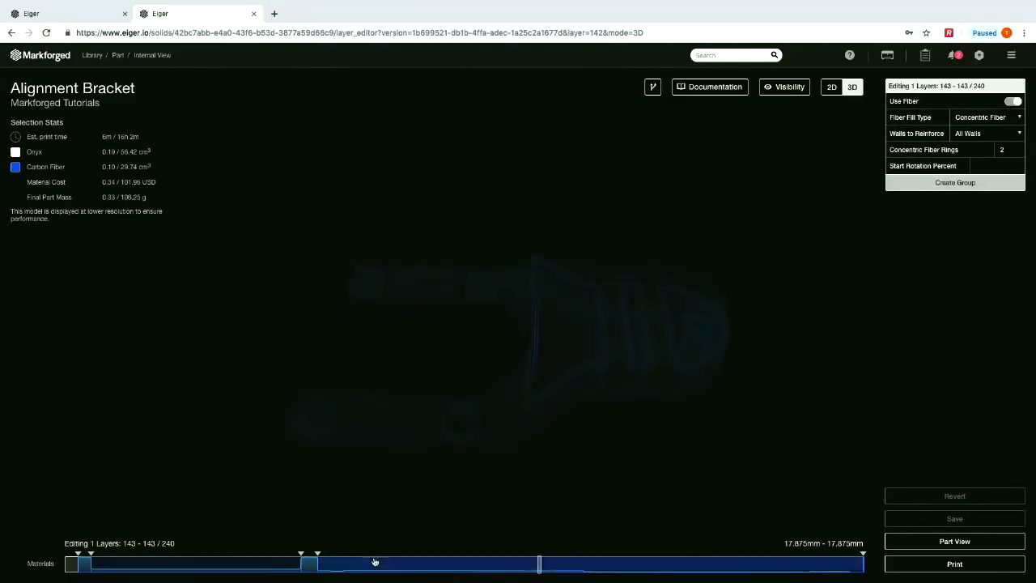
drag(895, 306, 893, 278)
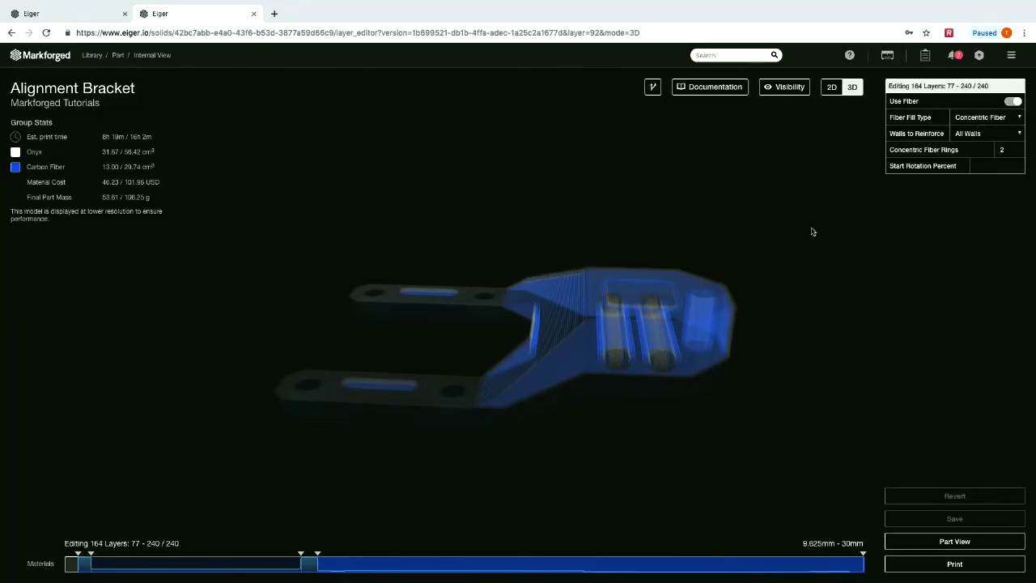
drag(812, 231, 830, 292)
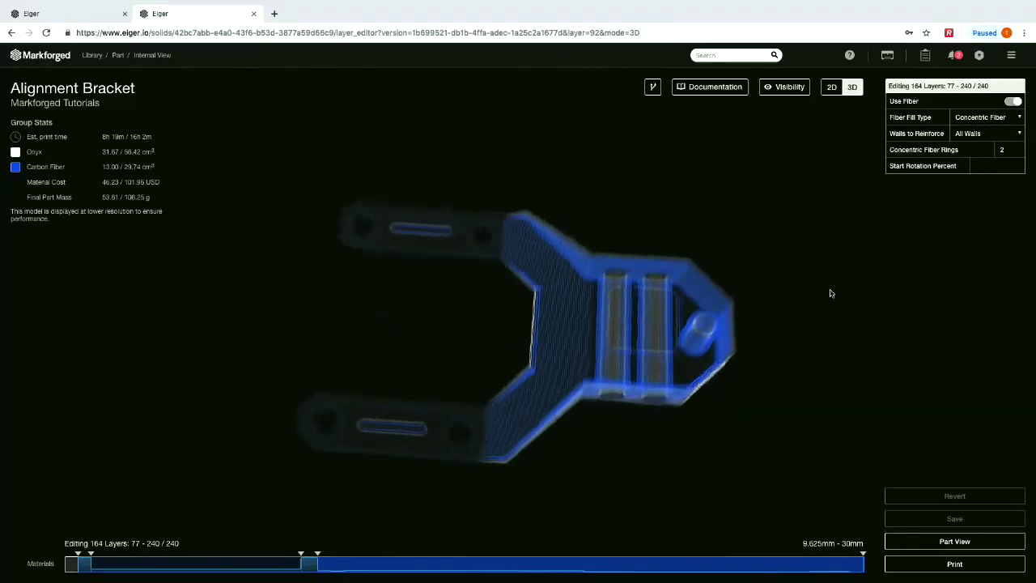
click(1021, 150)
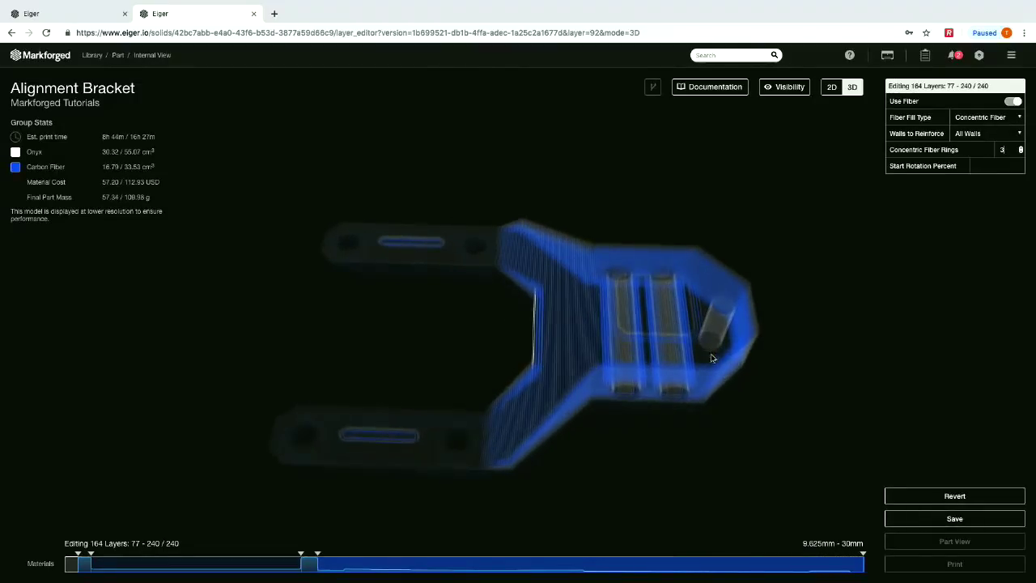
Check the fiber rings of layers 77 and 149 in 2D, and return to layer group 77–240 in 3D
click(831, 87)
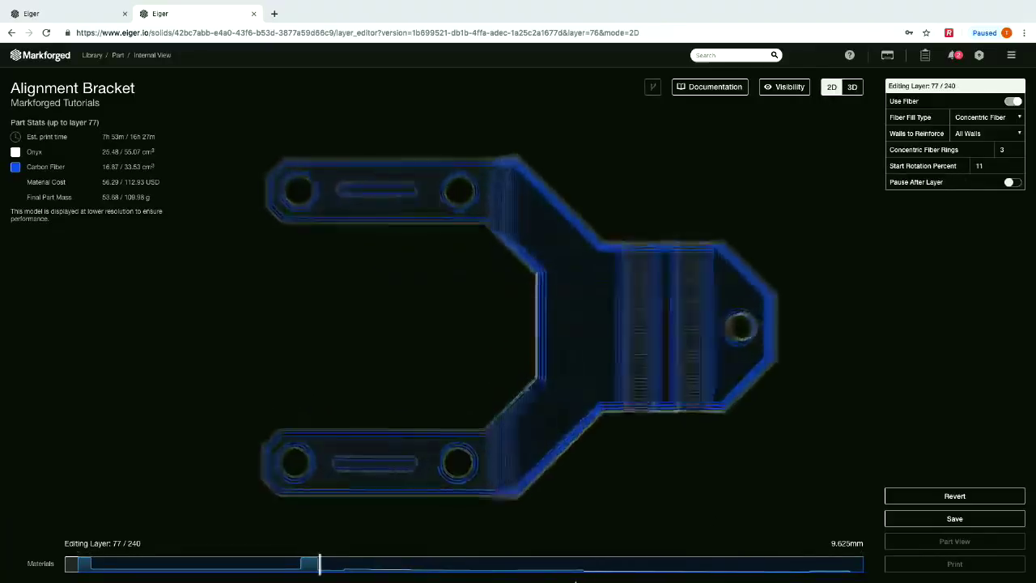
click(558, 564)
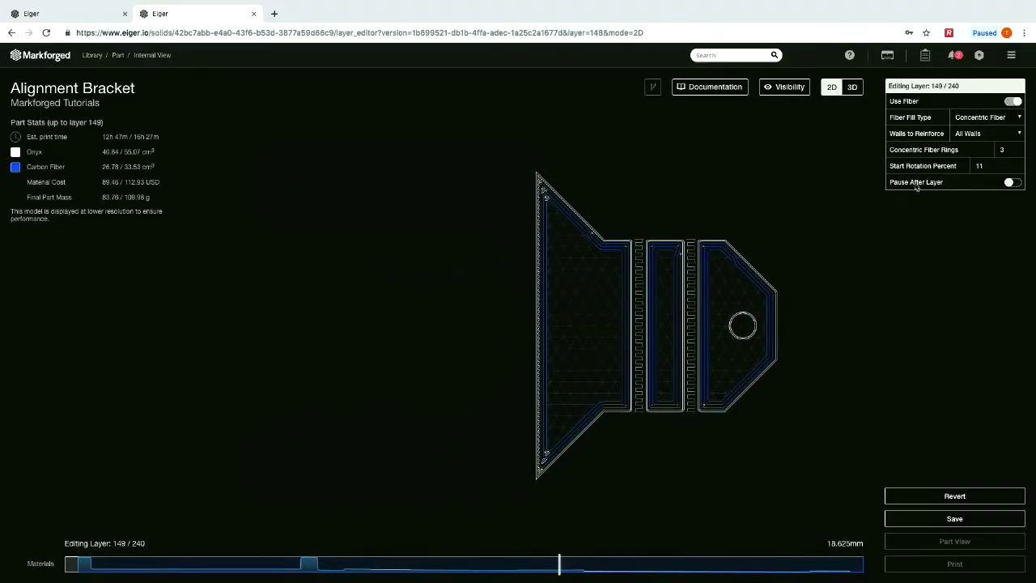
click(851, 87)
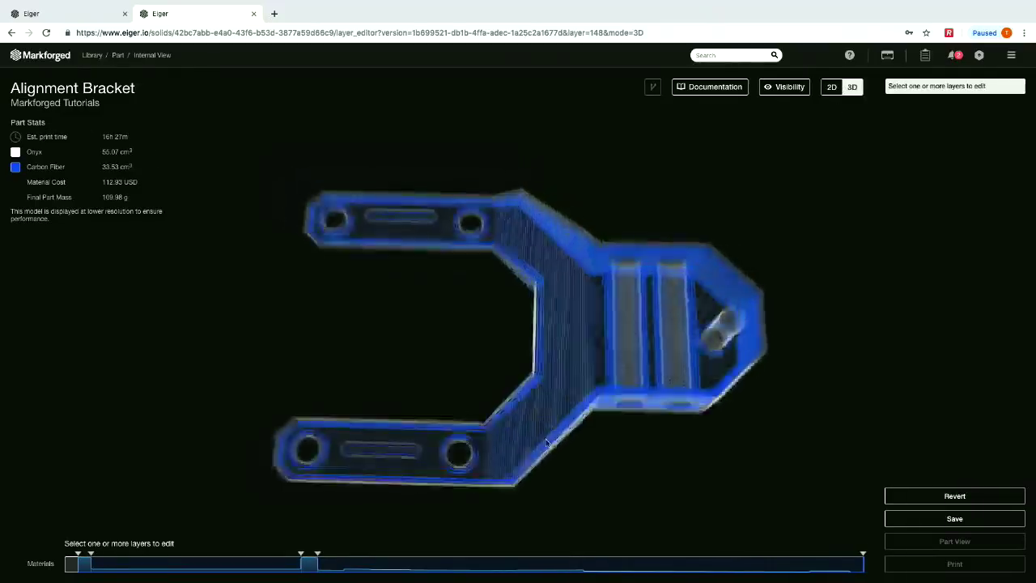
click(445, 566)
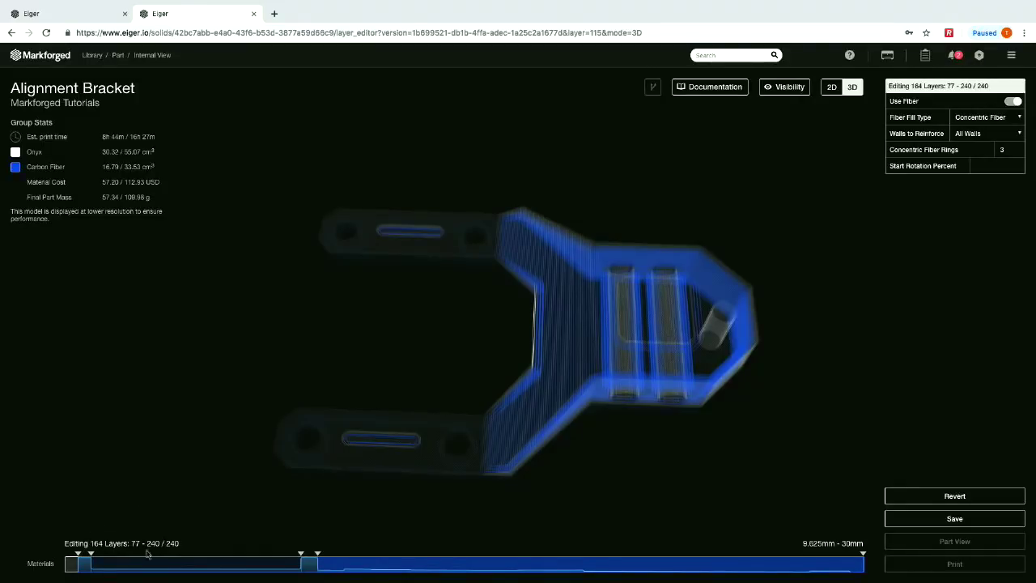
Examine the isotropic fiber of layer group 5–8 in 3D, and compare its layers with layer 48 in 2D
click(89, 565)
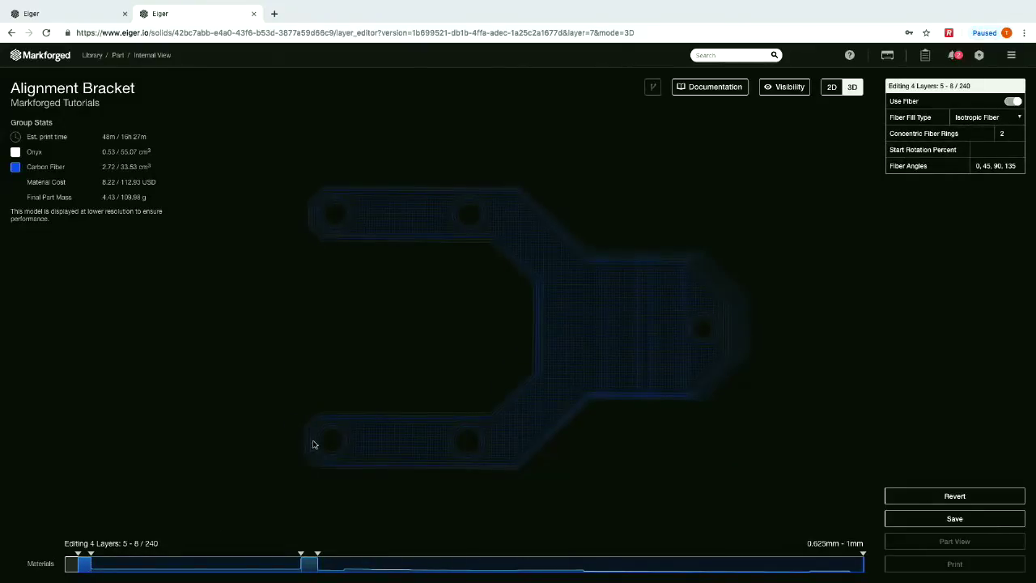
scroll(567, 412, up, 2)
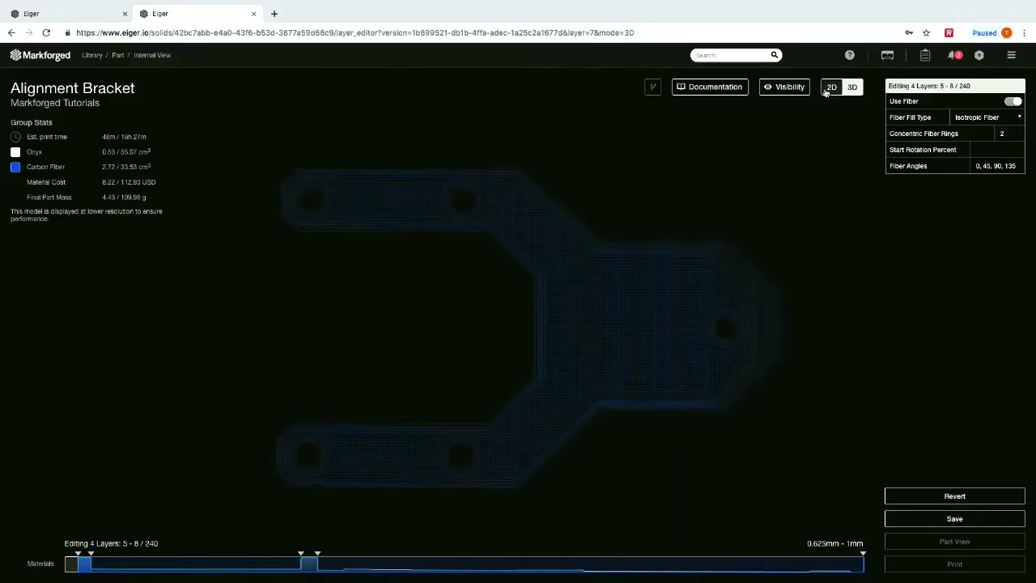
click(828, 88)
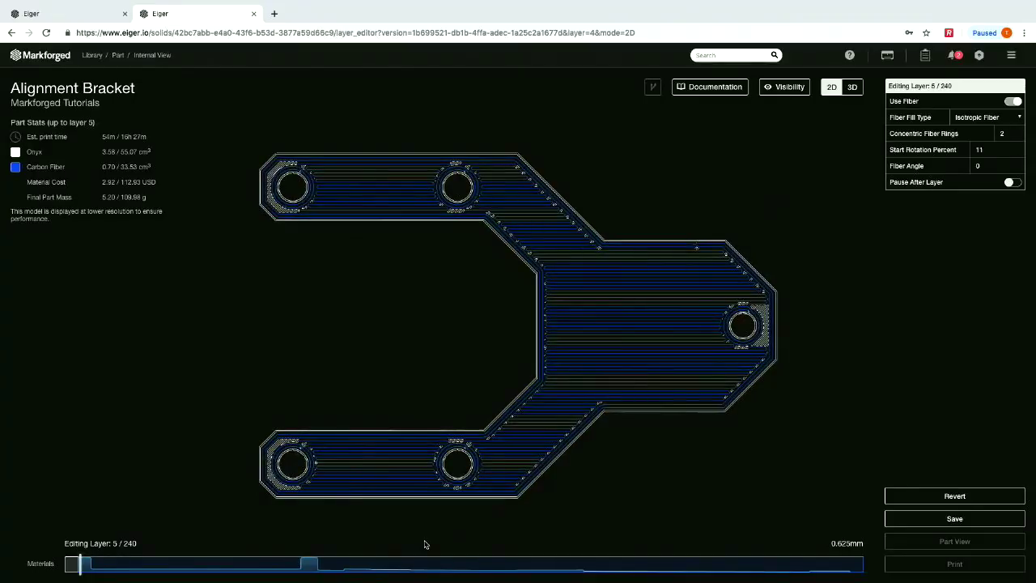
key(Up)
key(Up)
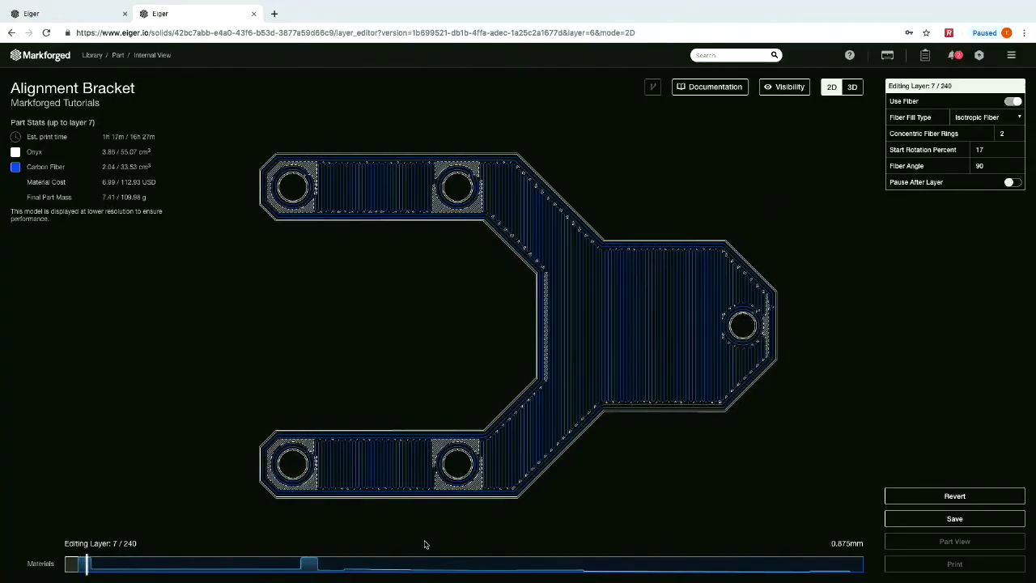
click(223, 564)
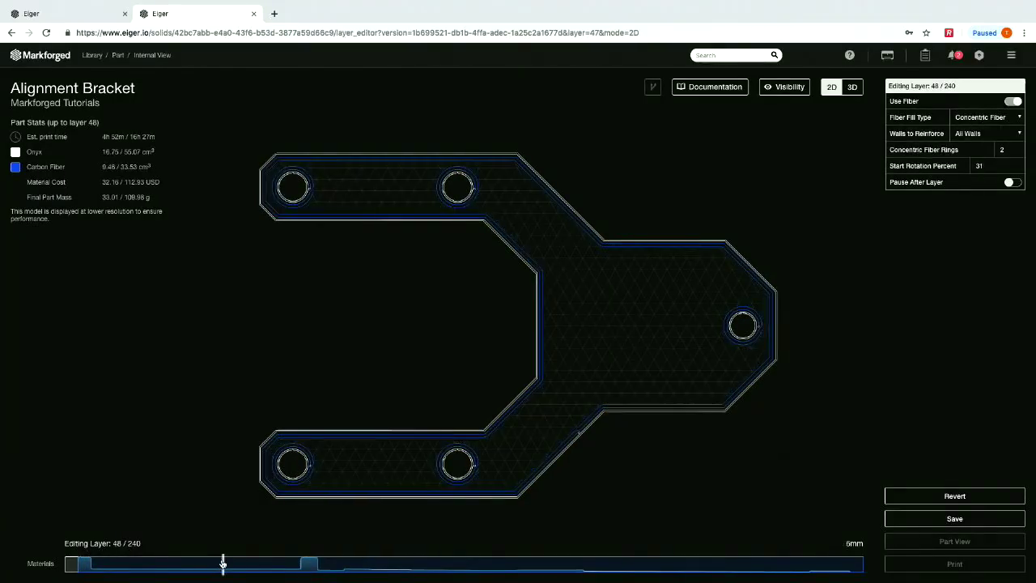
click(81, 568)
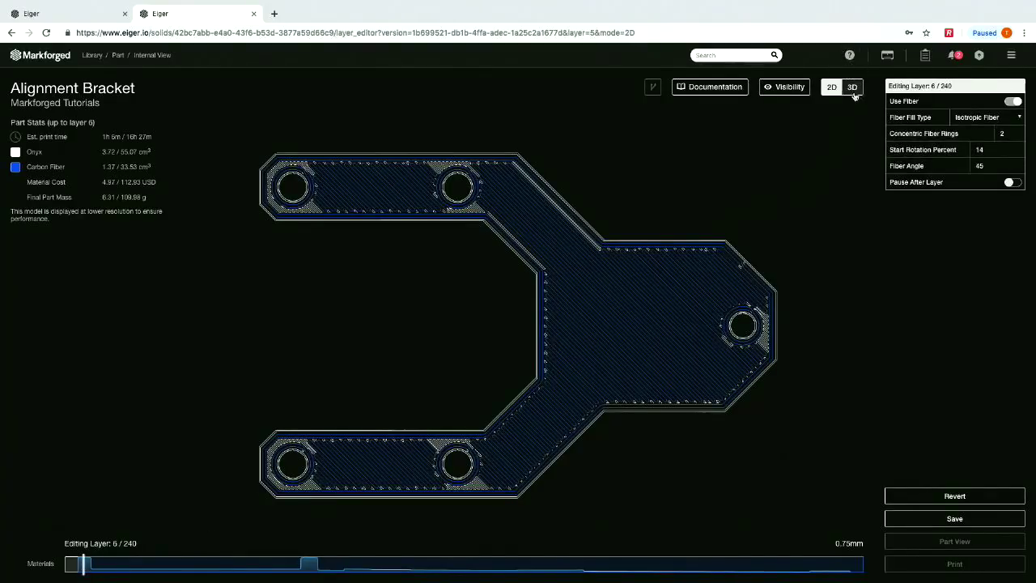
Create a group from layers 165–181 in the 3D internal view and set its concentric fiber rings to 7
click(852, 86)
drag(613, 564, 668, 566)
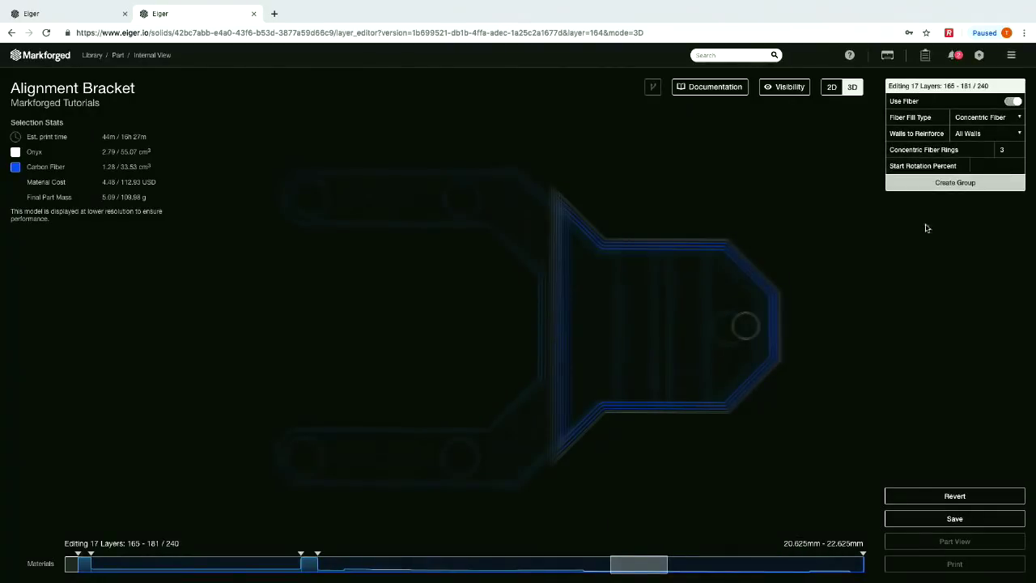
click(944, 186)
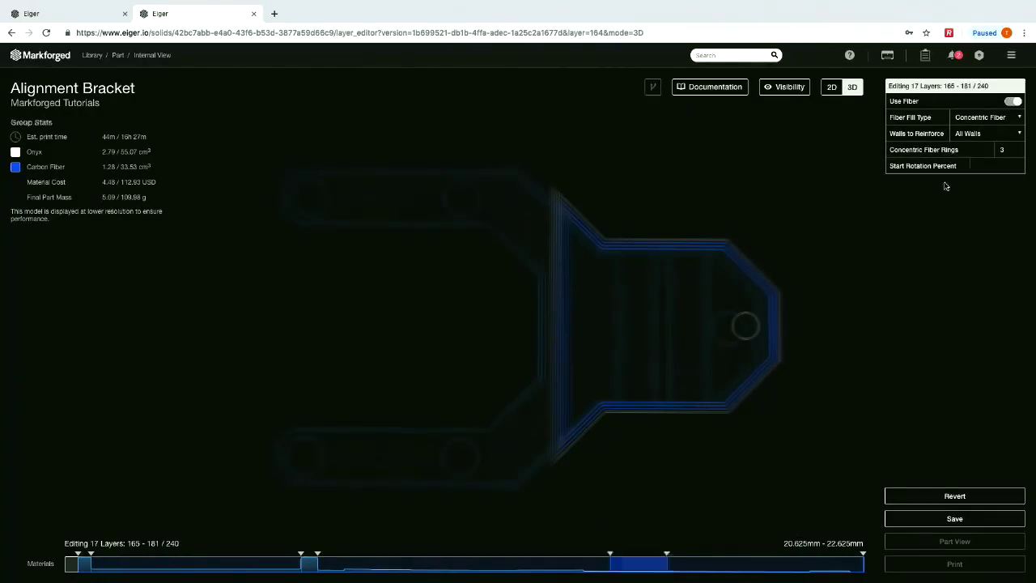
click(1000, 151)
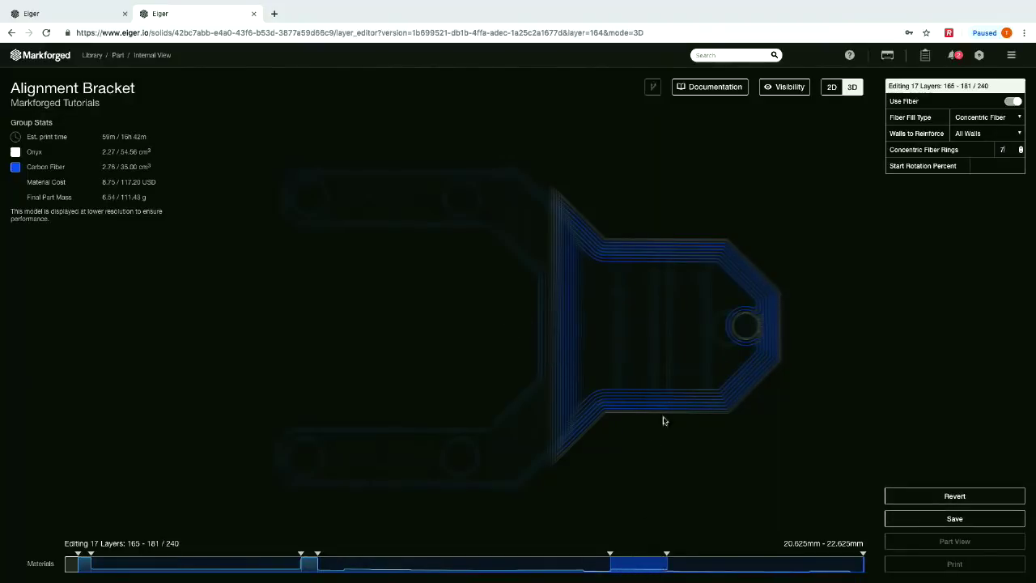
drag(645, 464, 646, 419)
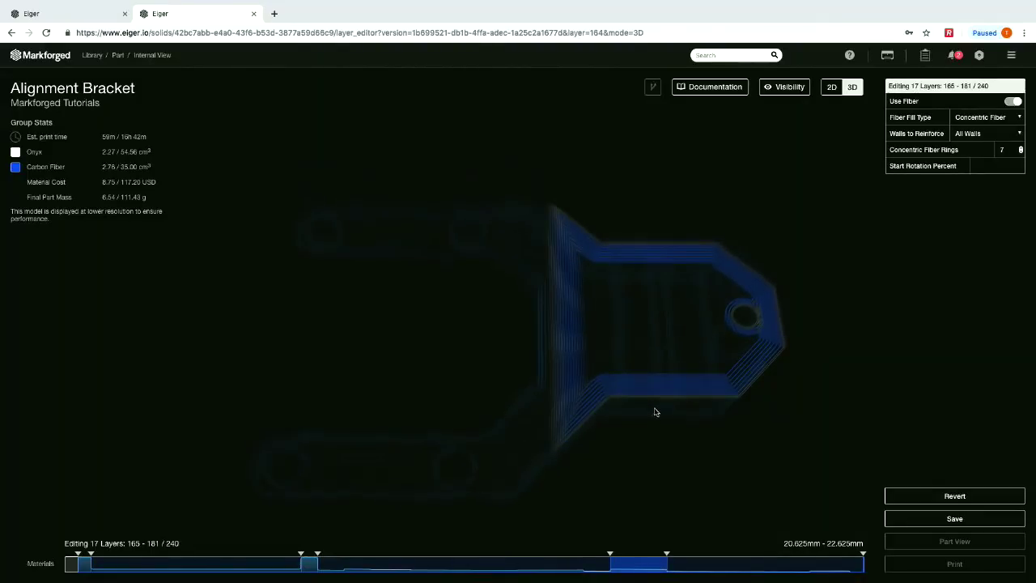
Examine the fiber of the whole bracket and the concentric rings of layer group 9–71 in 3D
click(634, 474)
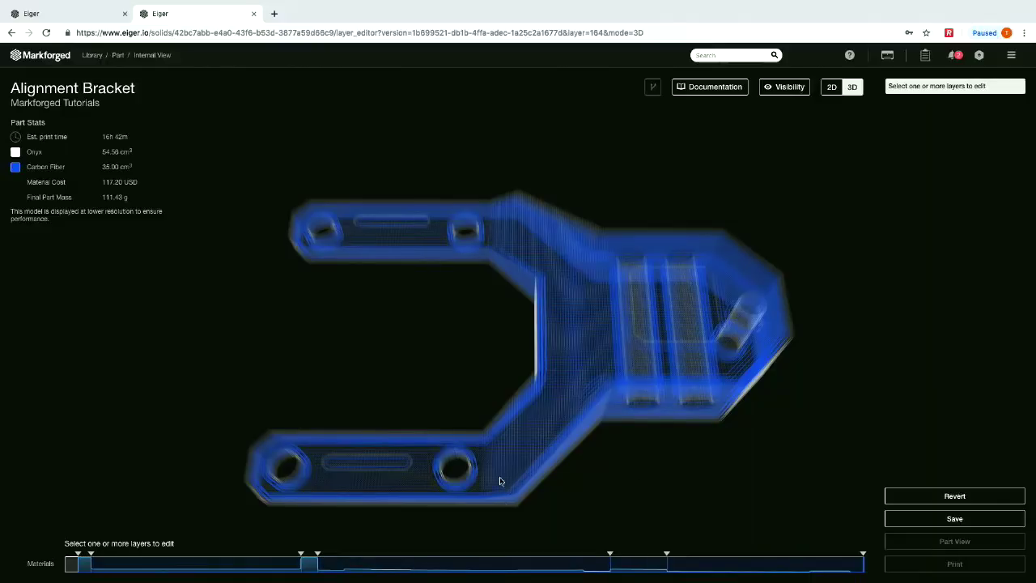
mouse_move(500, 481)
mouse_down()
mouse_move(504, 432)
mouse_move(496, 476)
mouse_up()
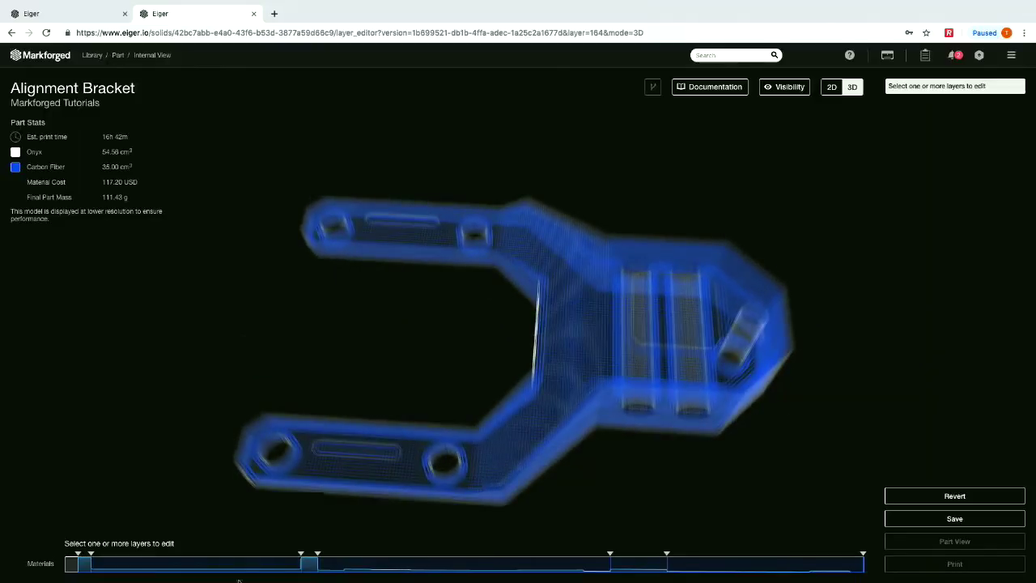
click(232, 567)
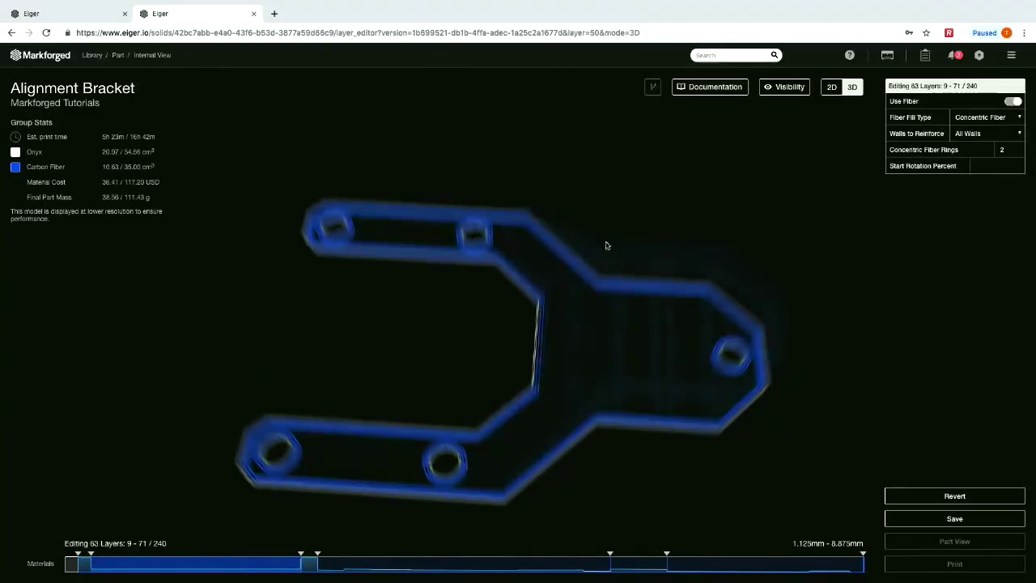
drag(606, 245, 607, 375)
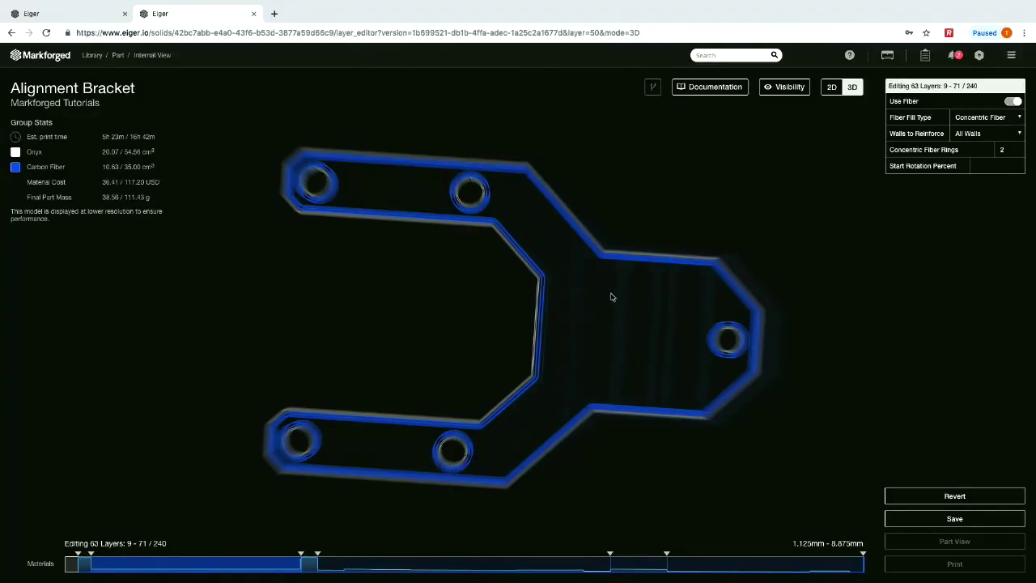
drag(611, 297, 561, 248)
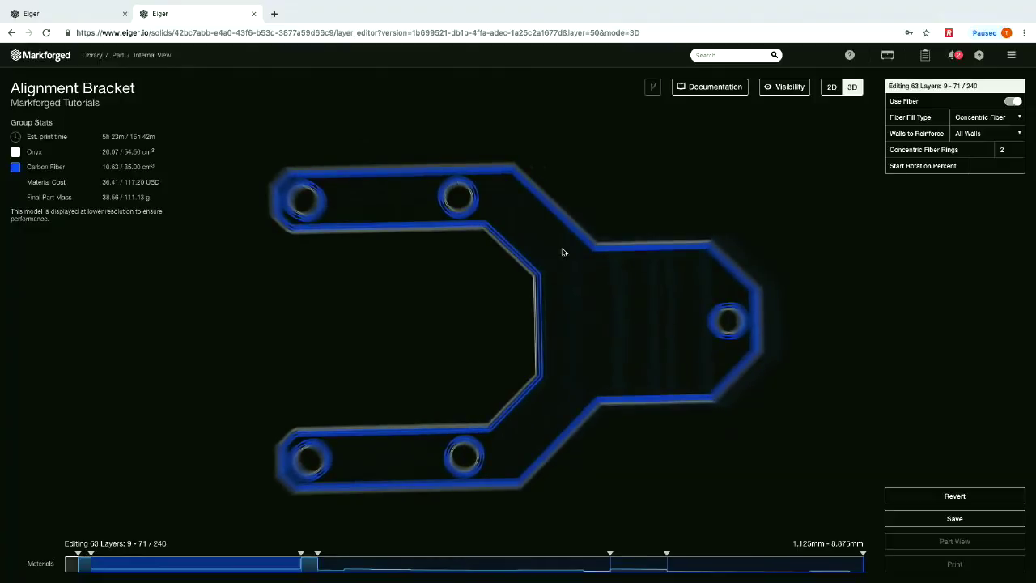
drag(643, 329, 636, 340)
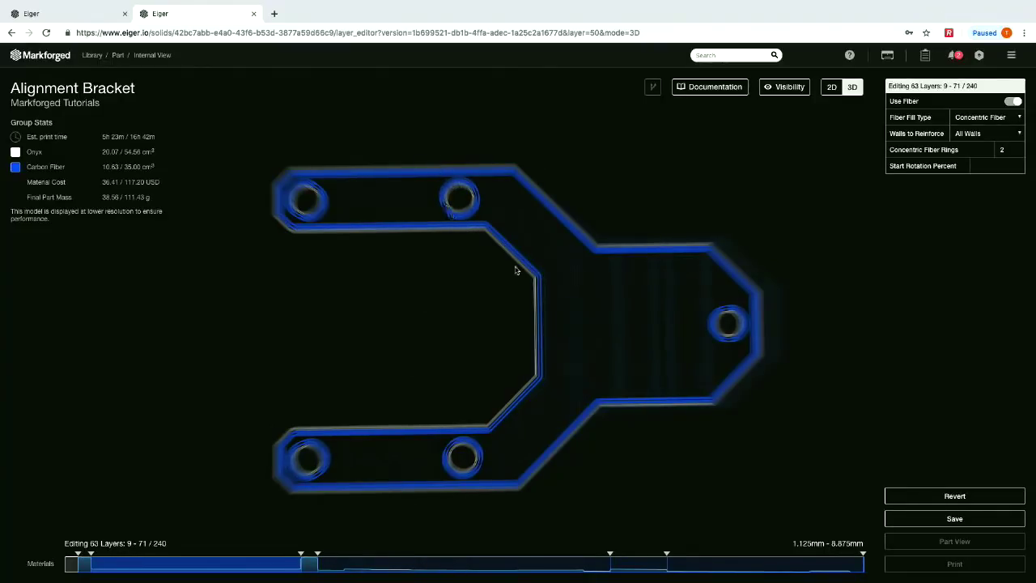
drag(579, 309, 575, 332)
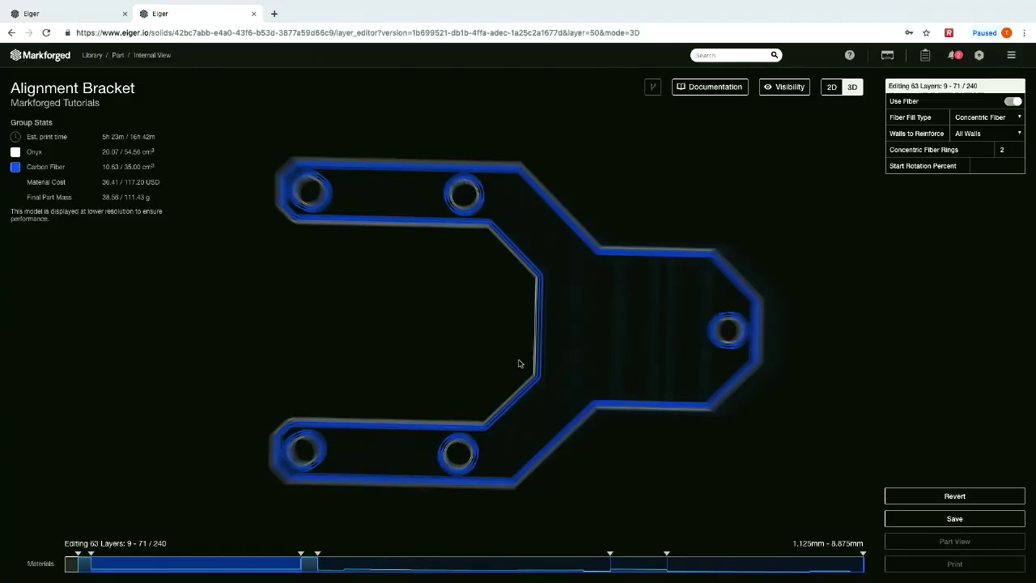
Examine the isotropic fiber of layer group 72–76 in 3D, and compare the fiber angles of its layers in 2D
click(308, 569)
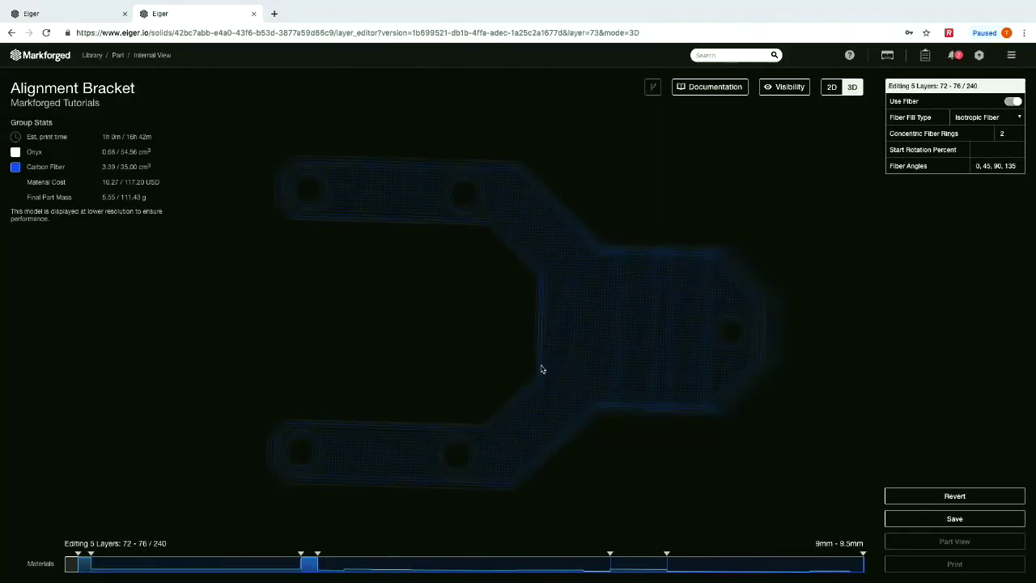
click(828, 87)
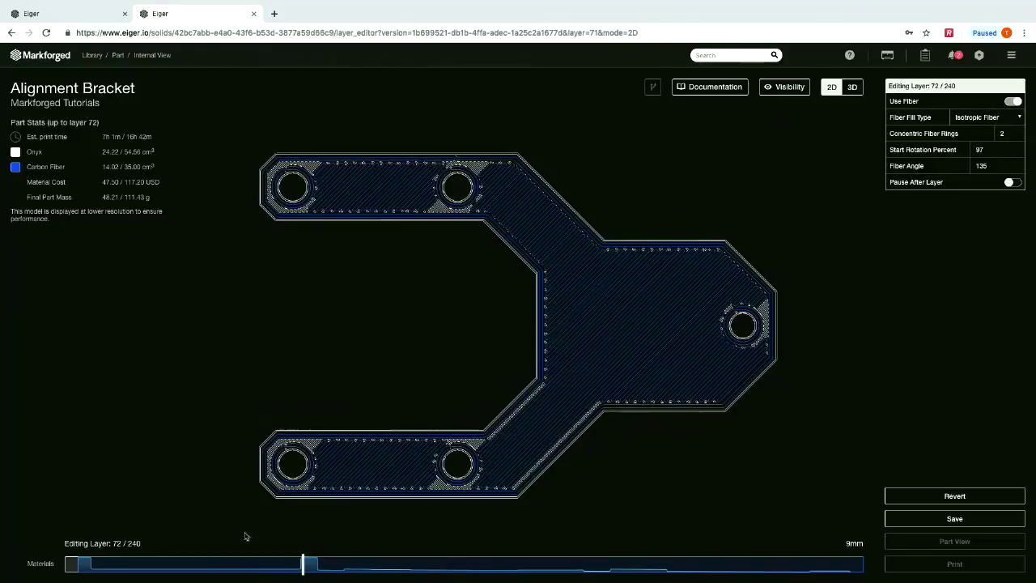
click(317, 566)
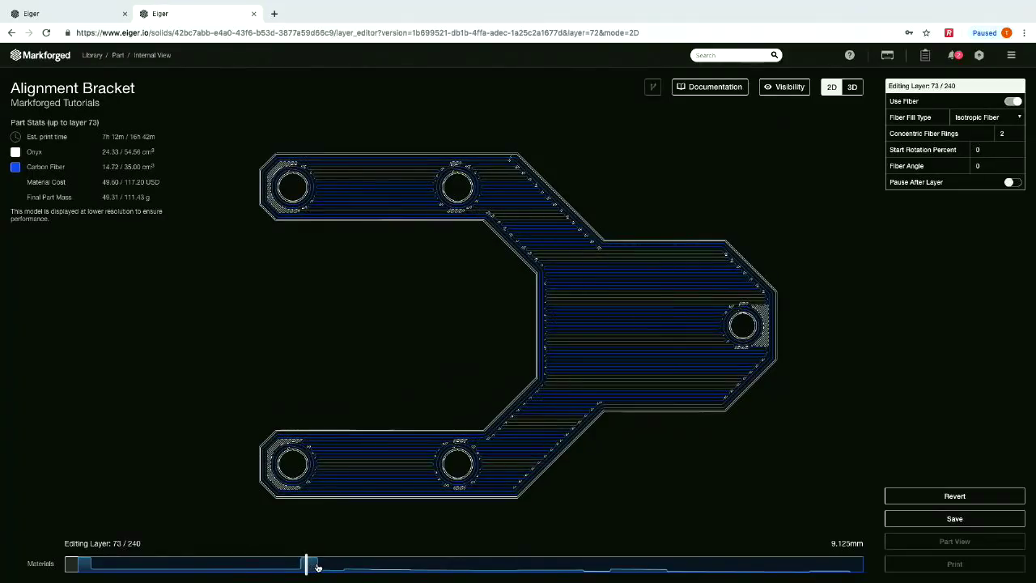
click(318, 566)
key(Left)
key(Down)
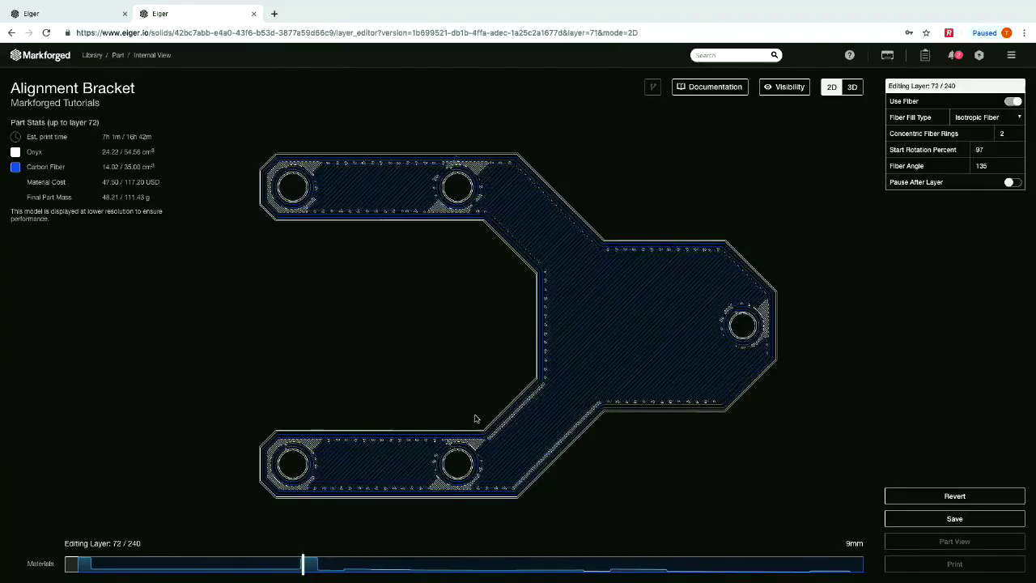
Set the fiber angles of layer group 72–76 to 0, 60, 120 in the 3D internal view and deselect the group
click(852, 86)
click(308, 564)
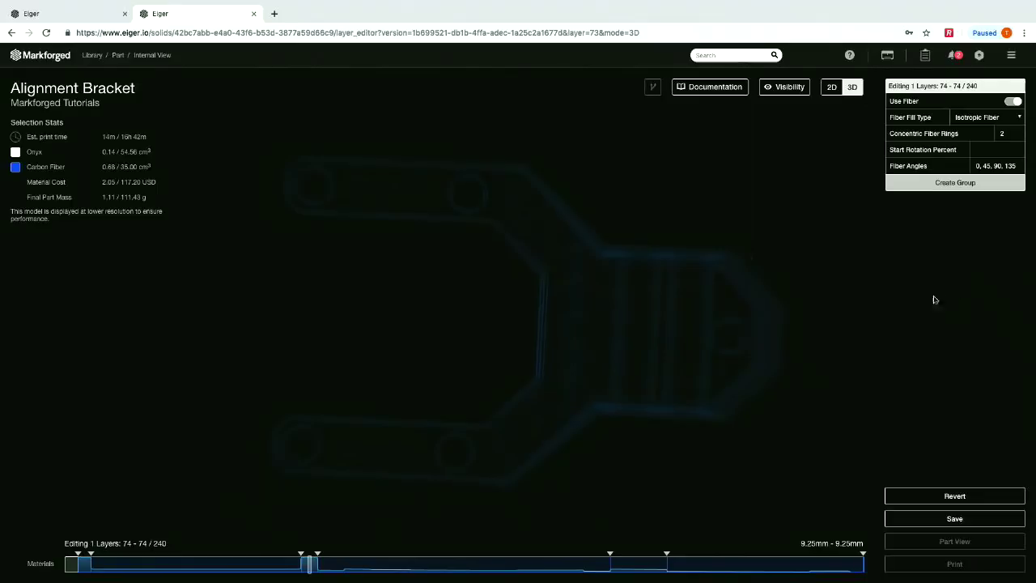
drag(303, 561, 315, 562)
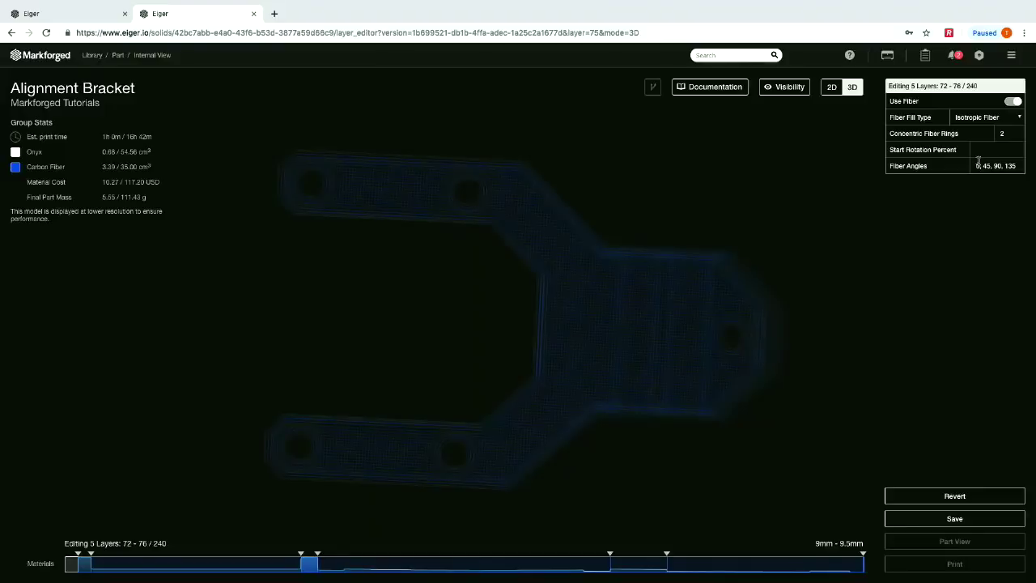
drag(975, 165, 1026, 172)
text(0,)
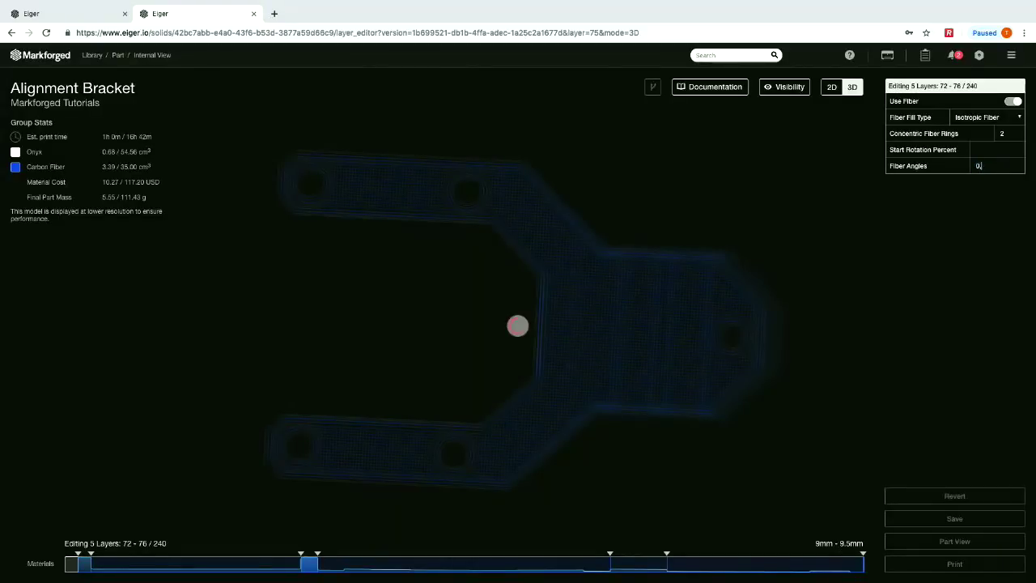
text(60,120)
click(564, 307)
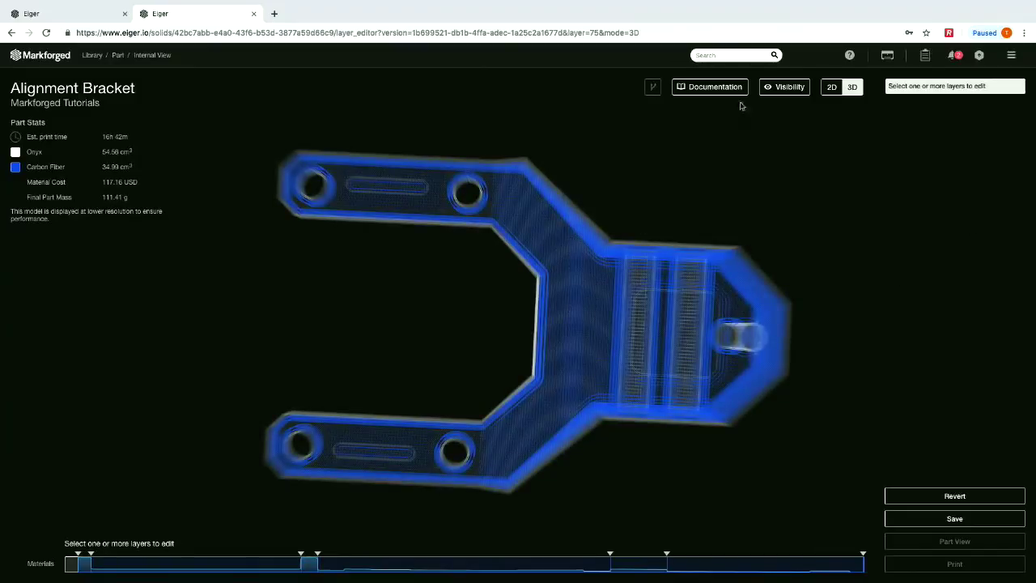
Compare the fiber angles of the layers in group 72–76 one by one in the 2D internal view
click(832, 87)
click(306, 564)
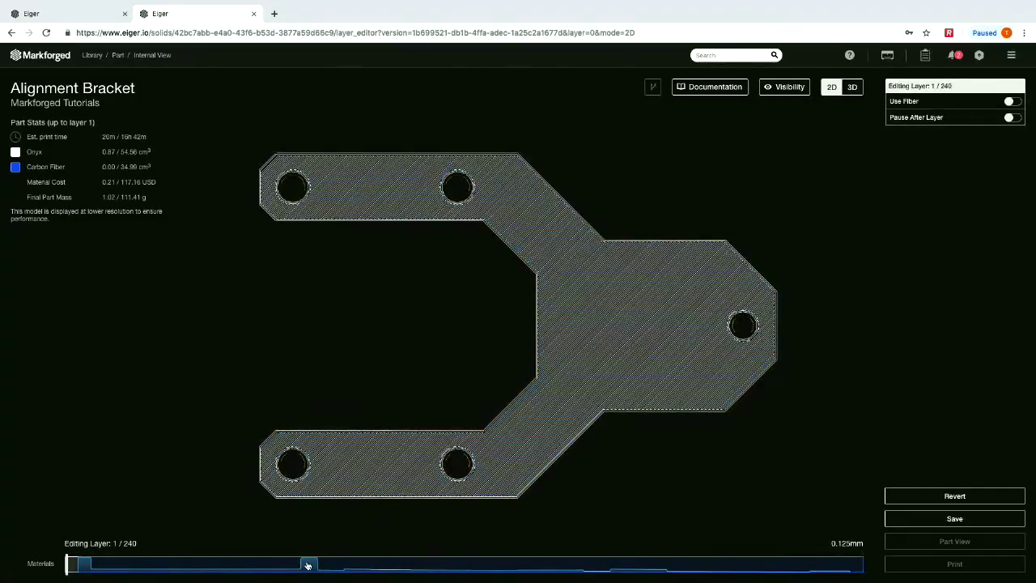
click(304, 565)
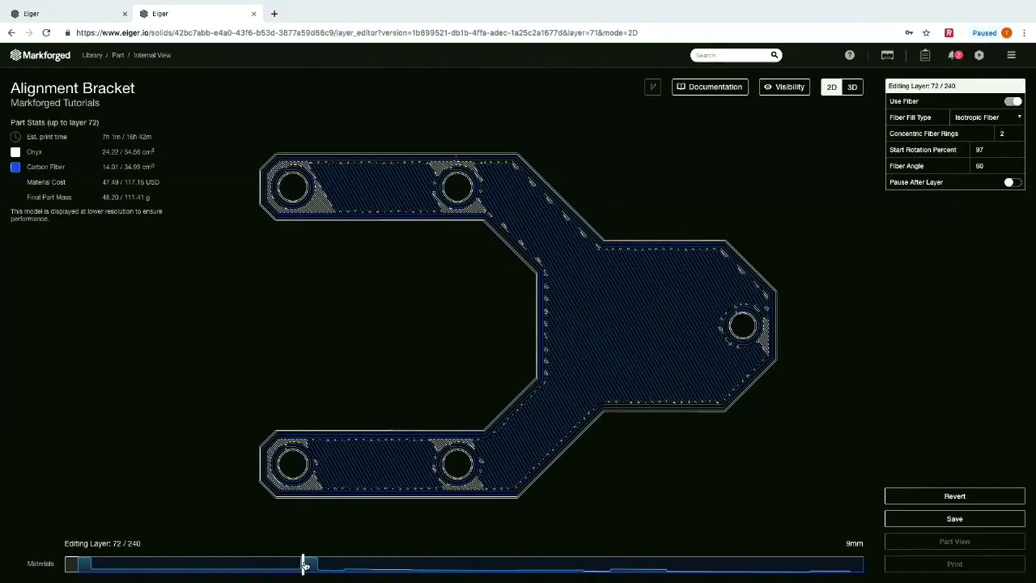
key(Right)
key(Right)
key(Right)
key(Right)
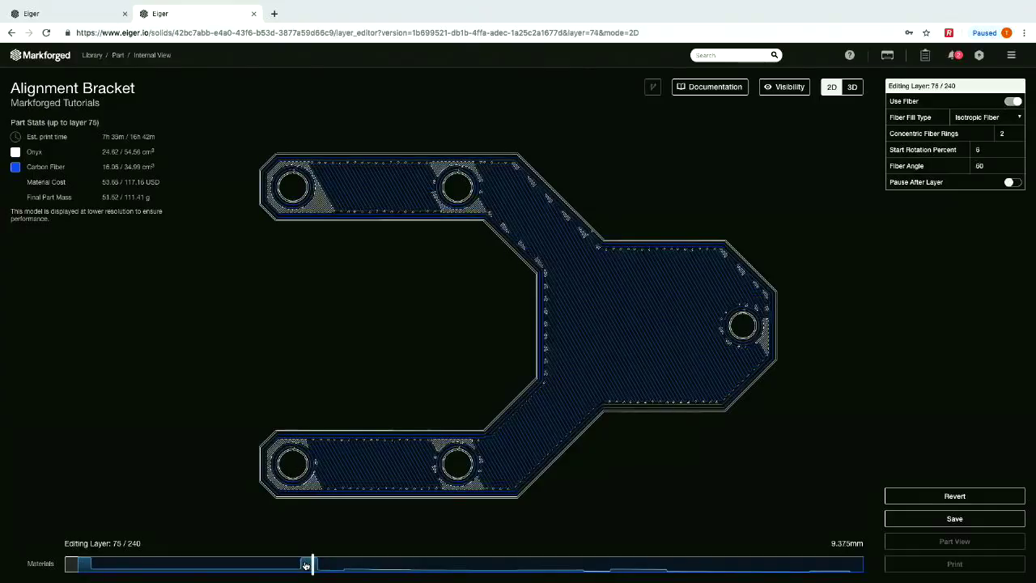
key(Left)
key(Left)
key(Left)
key(Left)
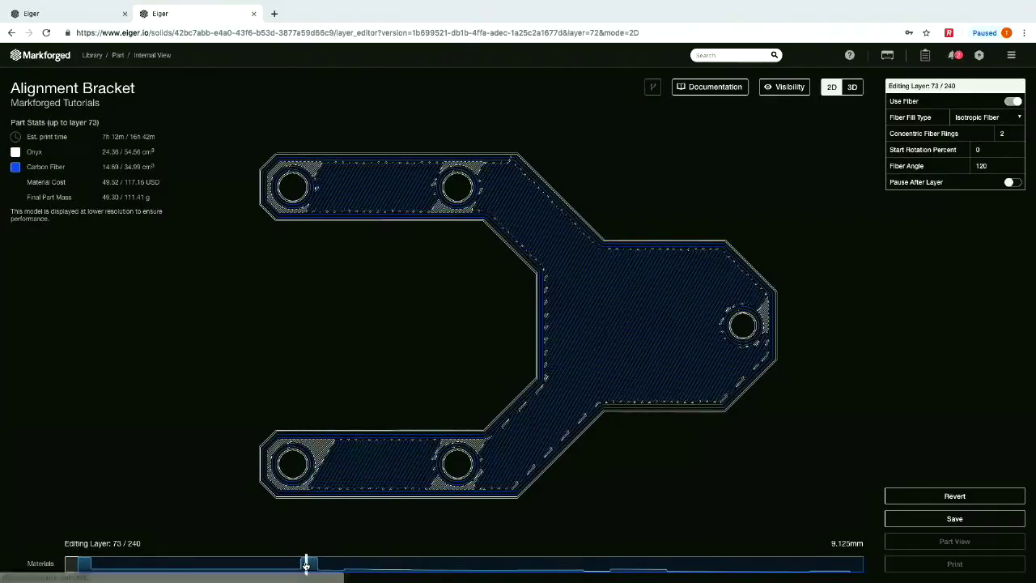
Set the fiber angles of layer group 72–76 to 56 in the 3D internal view
click(851, 87)
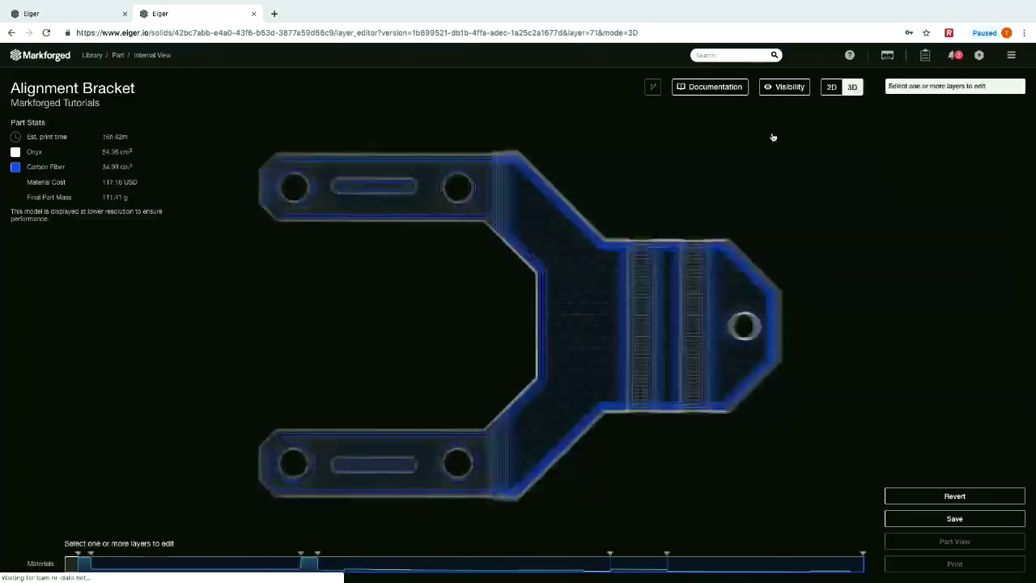
click(308, 564)
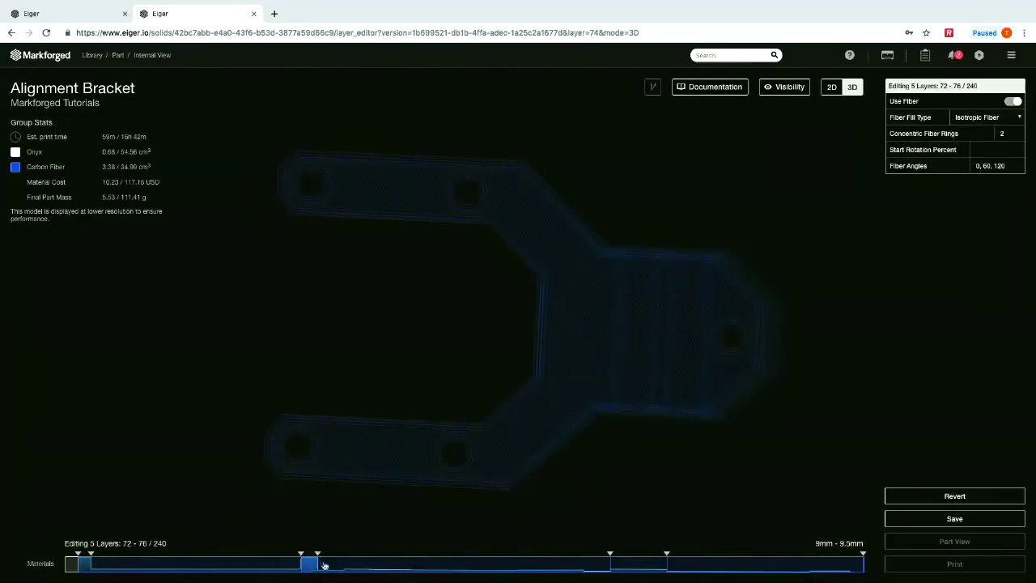
drag(979, 166, 1034, 165)
key(BackSpace)
click(518, 326)
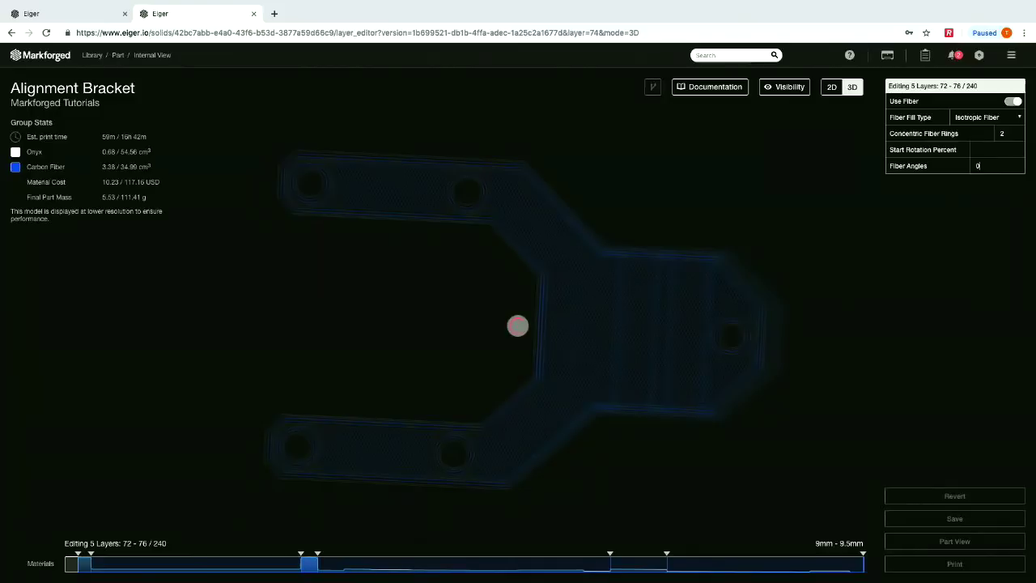
text(56)
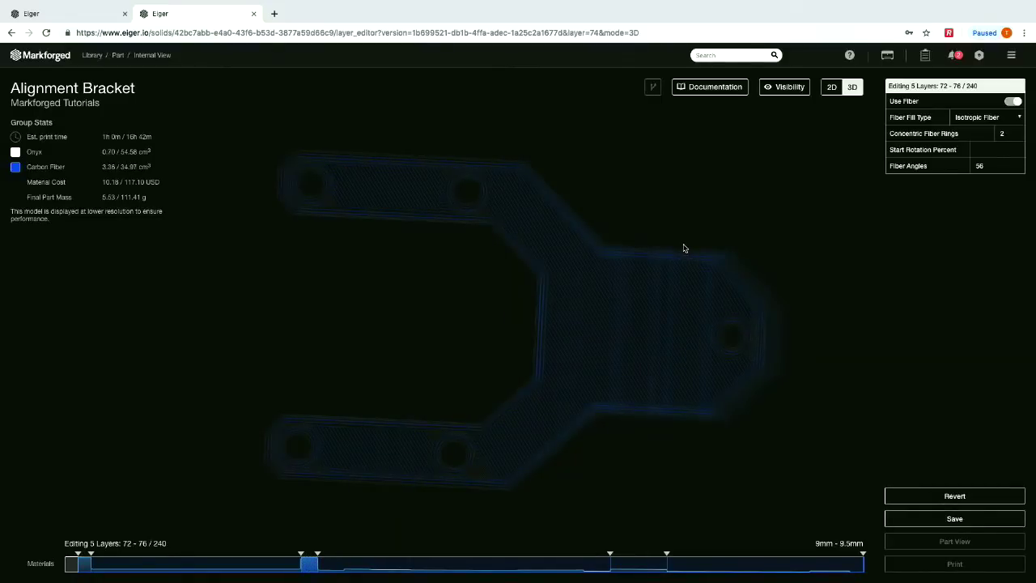
Check the fiber direction of successive layers from layer 72 onward in 2D
click(831, 86)
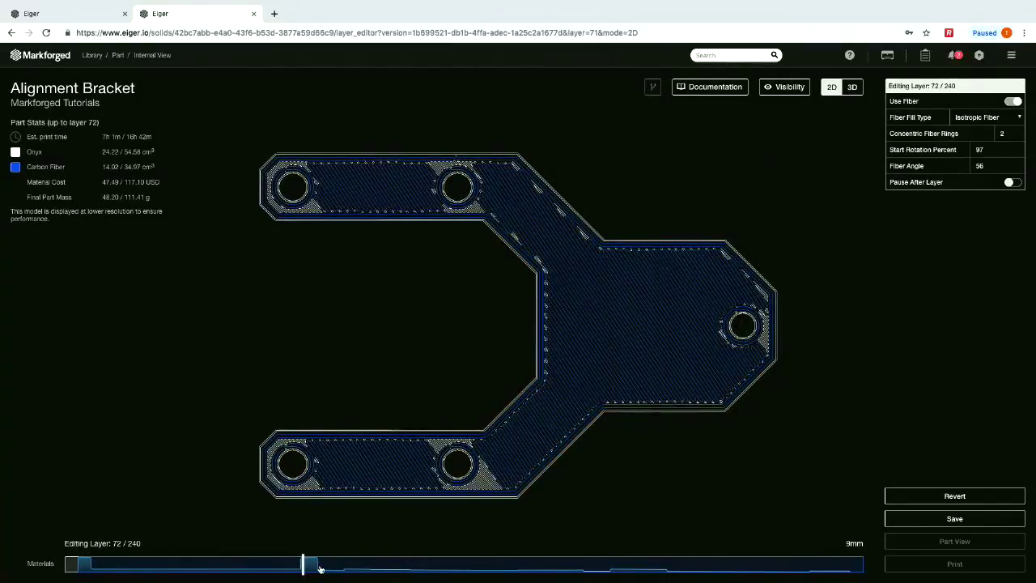
key(Right)
key(Right)
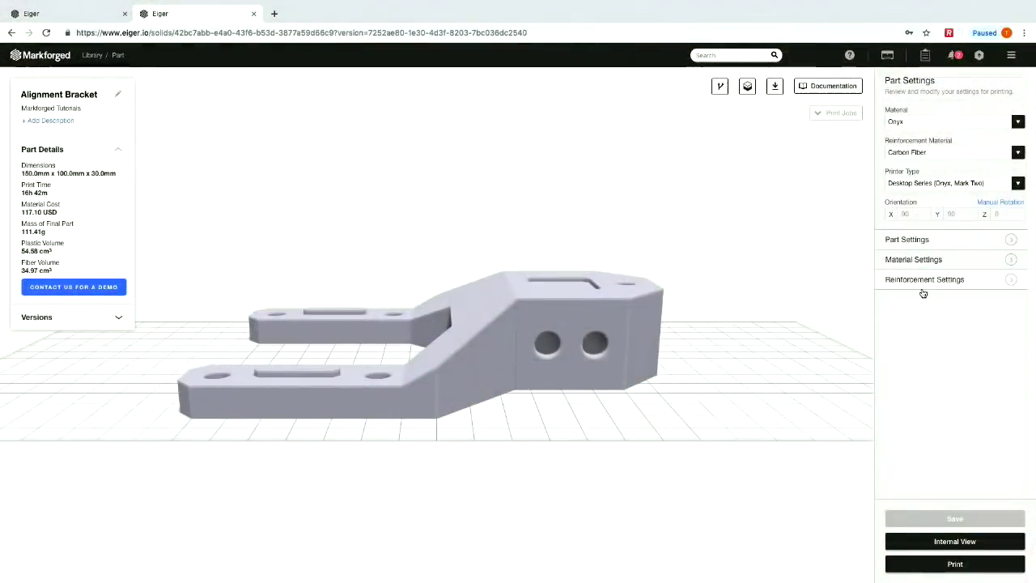
Review the bracket's material settings in the part view and inspect its fiber in the 3D internal view
click(939, 261)
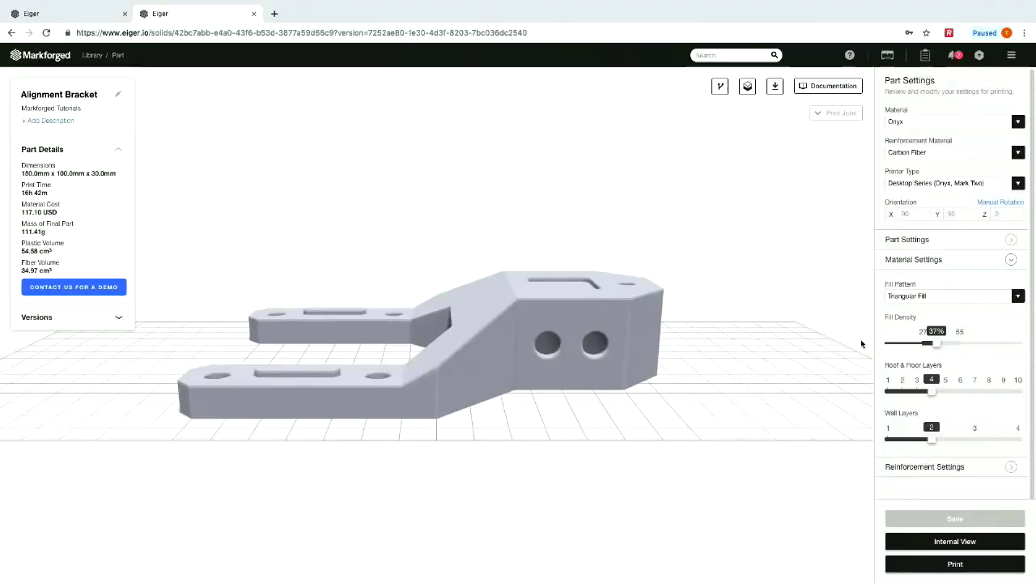
click(954, 538)
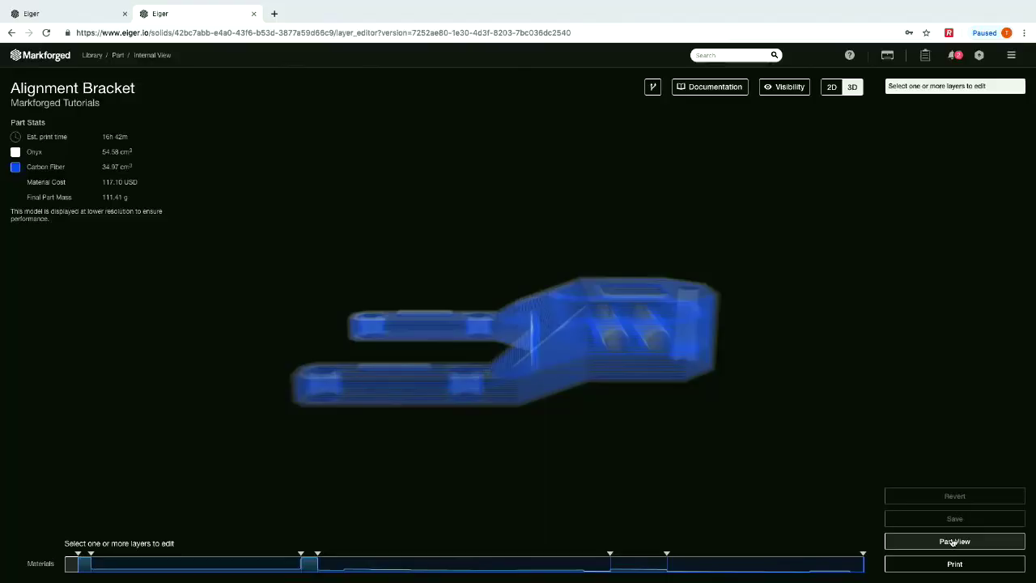
drag(772, 428, 795, 458)
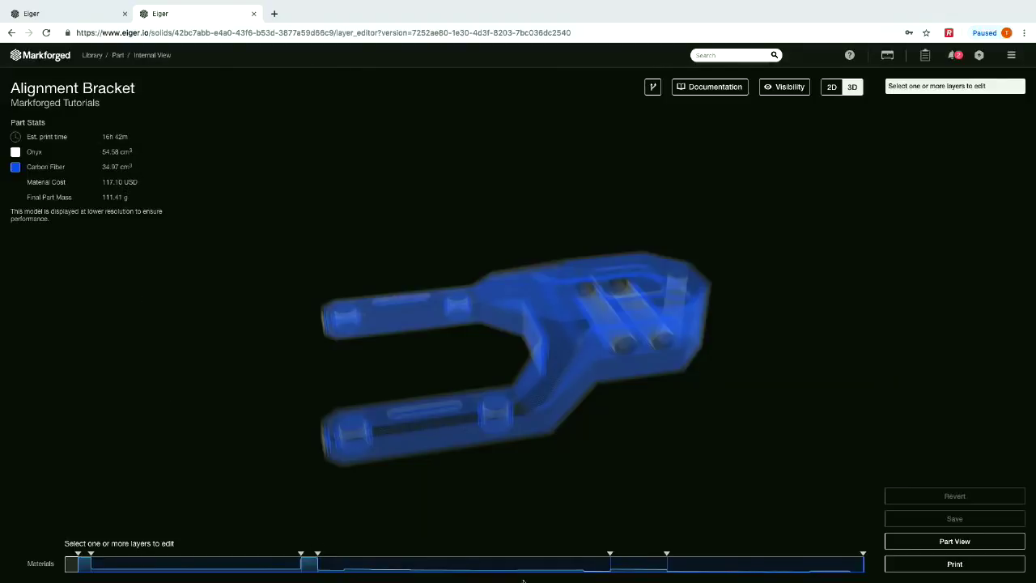
Start a print build for the Alignment Bracket and inspect its placement on the print bed
click(916, 565)
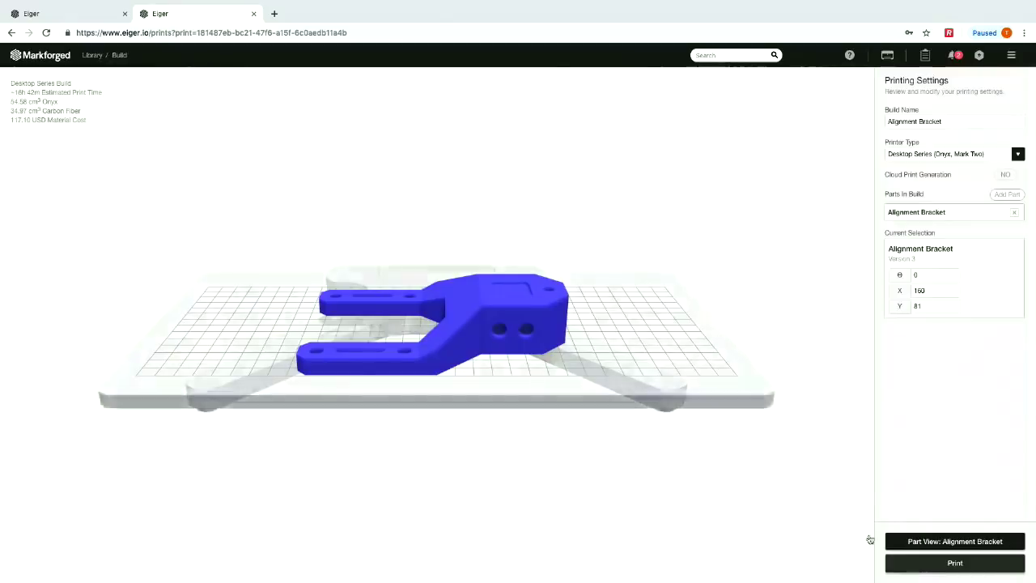
click(654, 358)
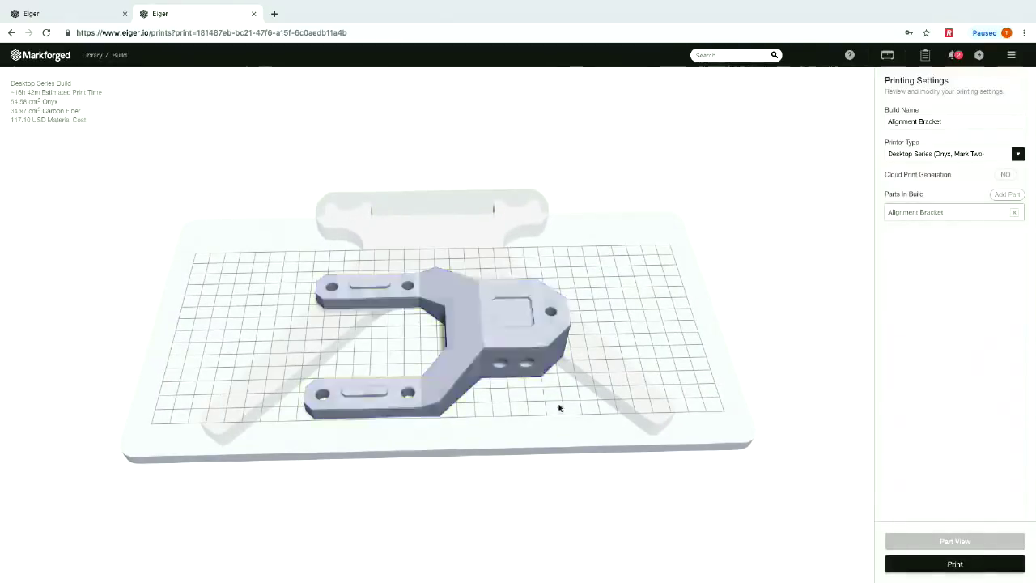
scroll(559, 407, down, 5)
scroll(558, 407, down, 3)
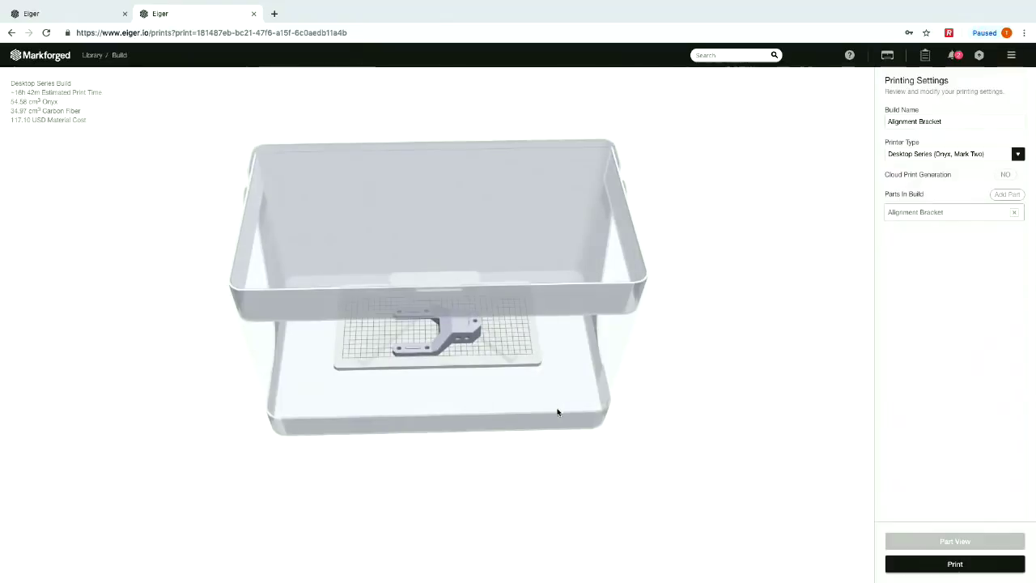
mouse_move(557, 411)
mouse_down()
mouse_move(558, 332)
mouse_move(529, 370)
mouse_move(545, 360)
mouse_move(543, 409)
mouse_up()
scroll(542, 386, up, 5)
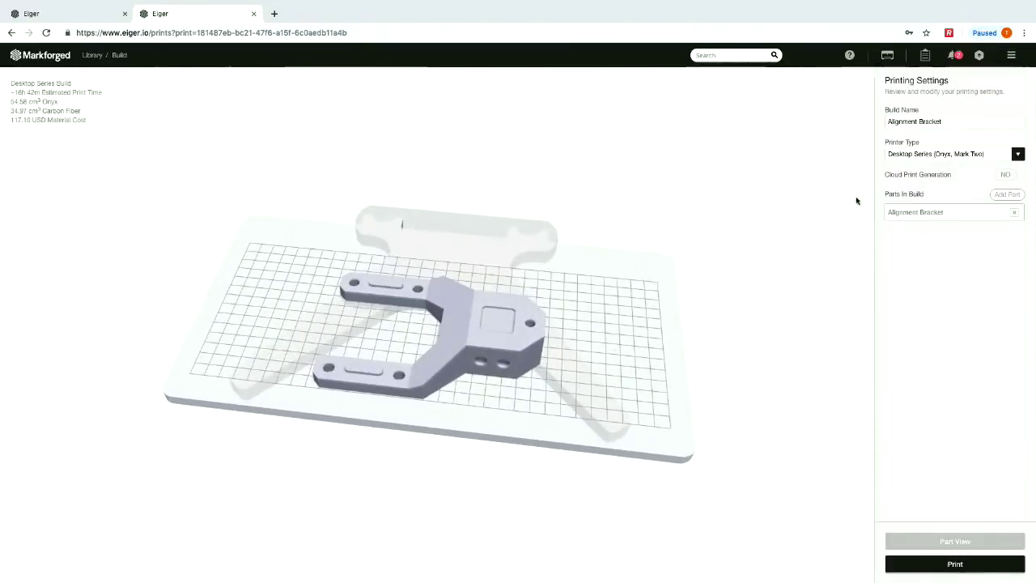
Set the build's printer type to Industrial Series (X3, X5, X7) and move the bracket to about X 153.9, Y 87.7
click(968, 156)
click(966, 164)
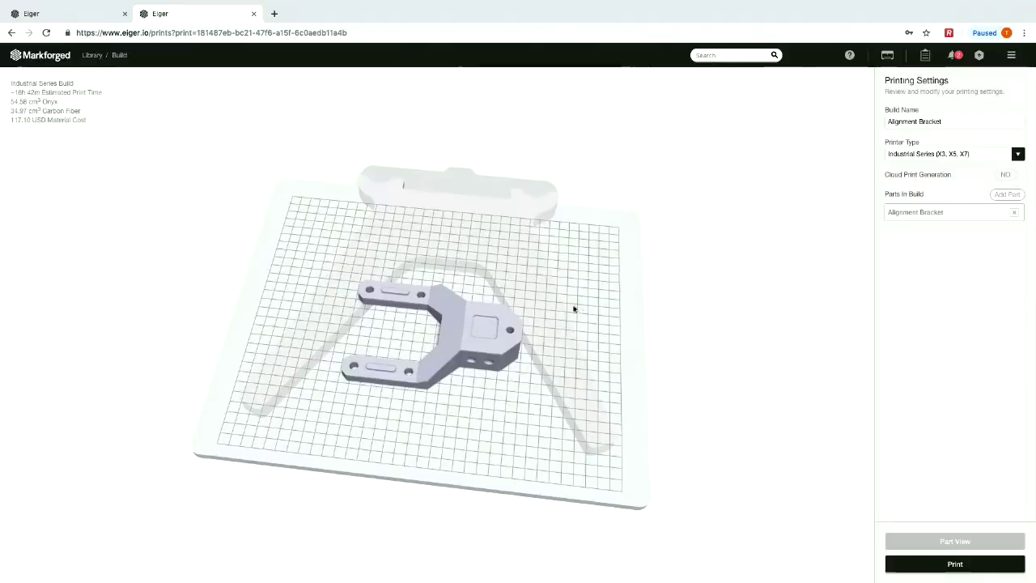
click(481, 327)
drag(481, 327, 500, 287)
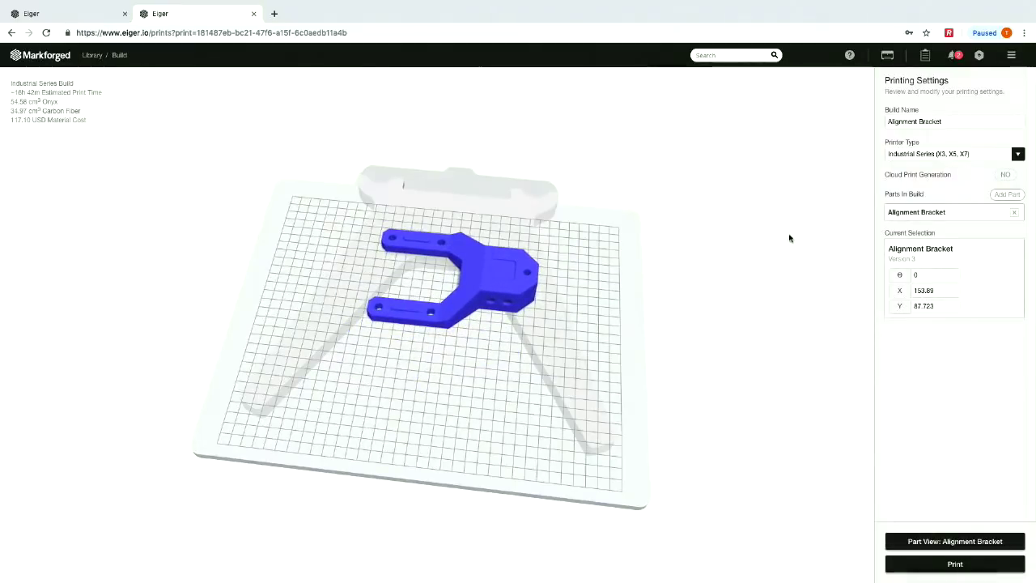
Add a second Alignment Bracket to the build and place it clear of the first at about X 153.8, Y 200
click(1006, 195)
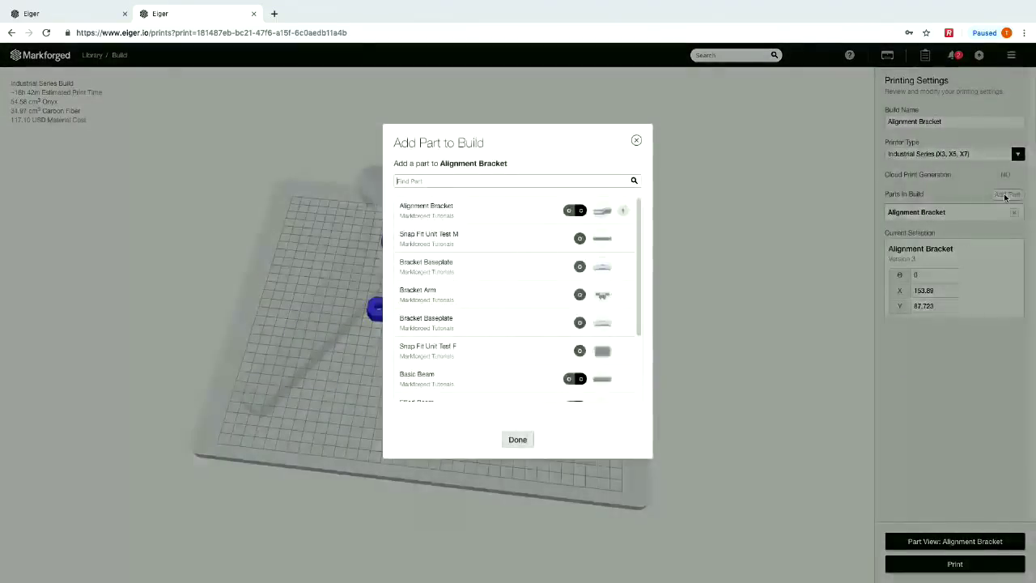
click(509, 219)
click(517, 440)
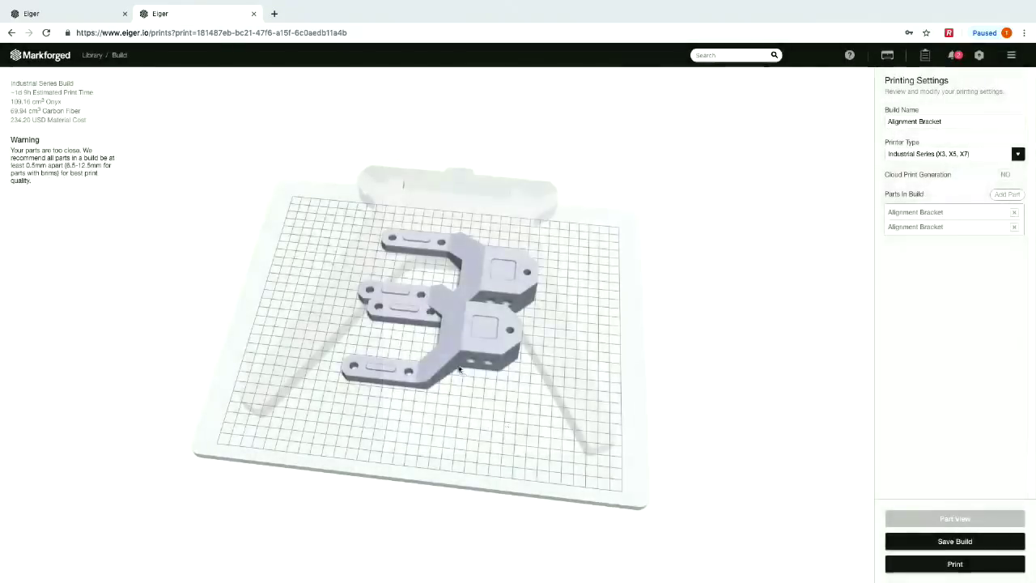
drag(466, 301, 467, 420)
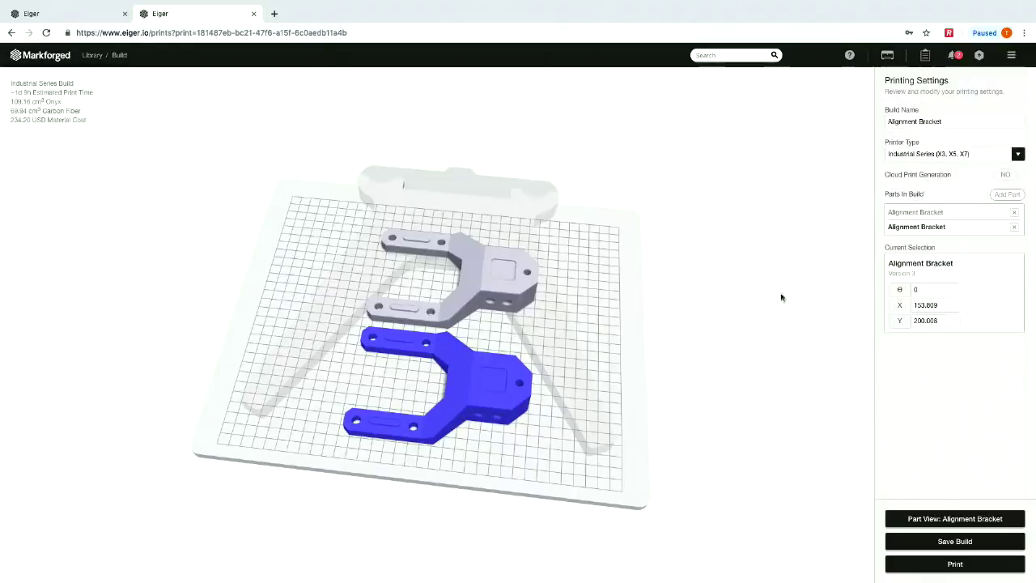
Rotate the second bracket to 180 degrees and interlock its arms with the first at about X 244.6, Y 130.2
double_click(915, 291)
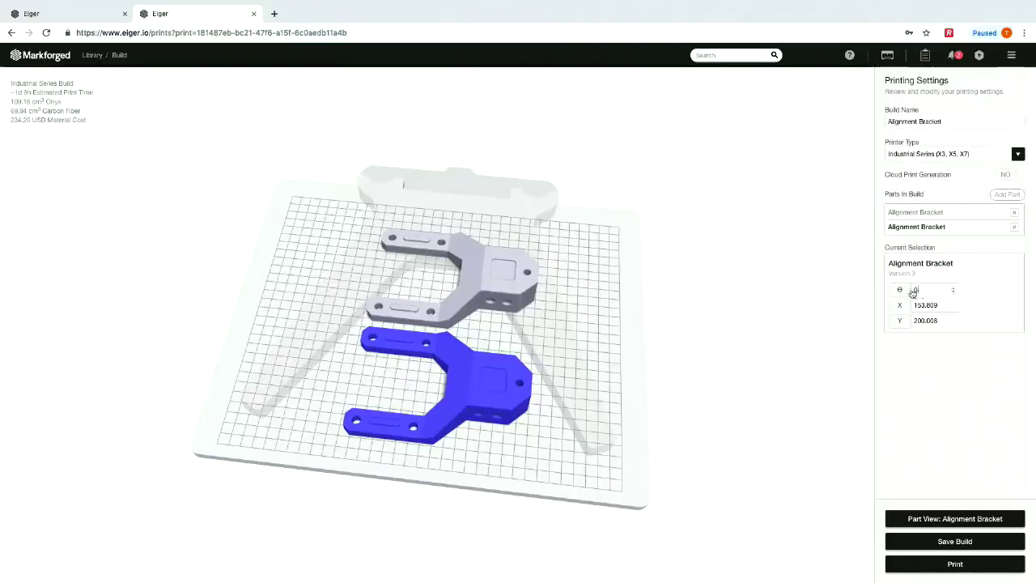
text(180)
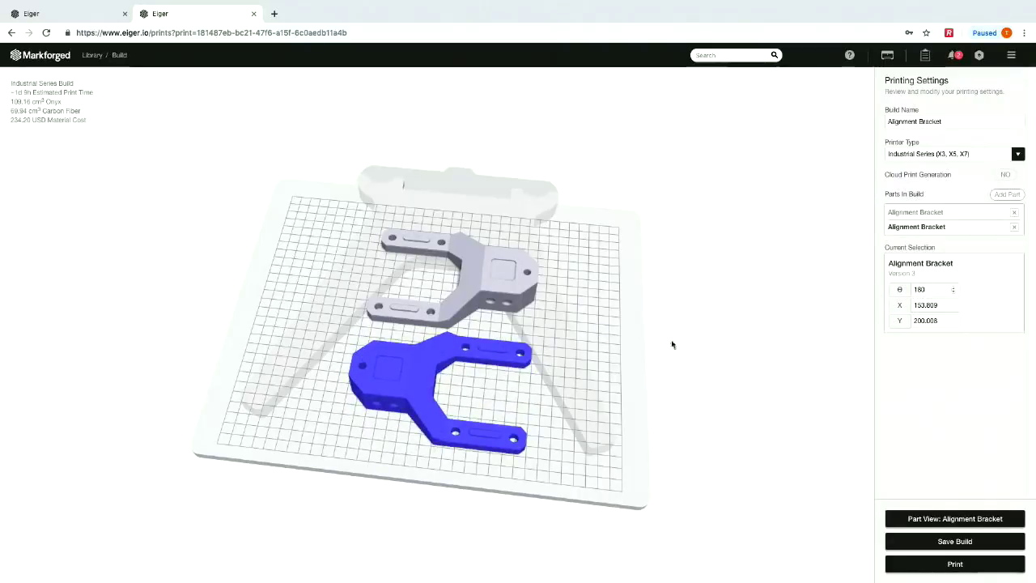
drag(406, 380, 318, 302)
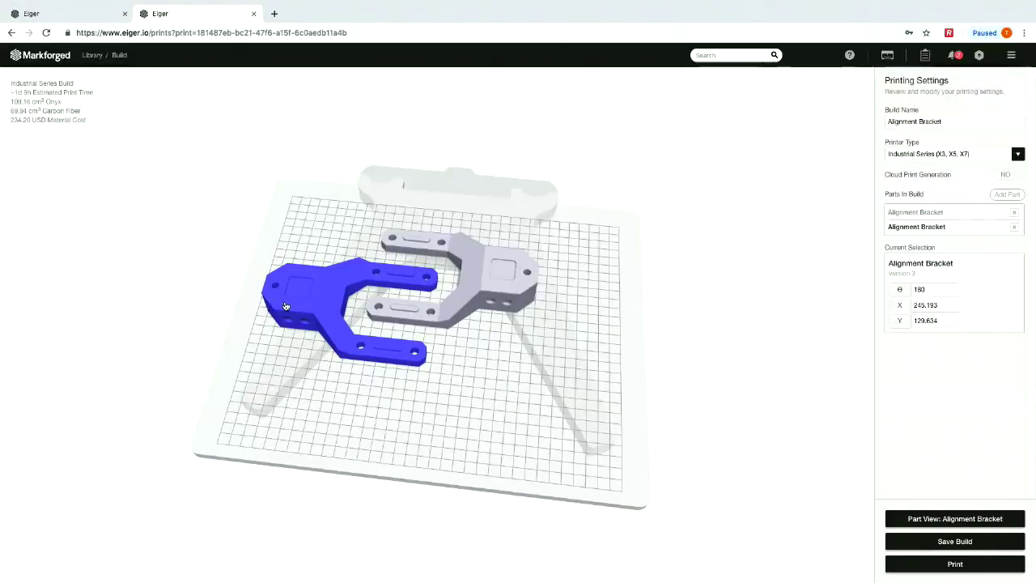
drag(285, 306, 285, 307)
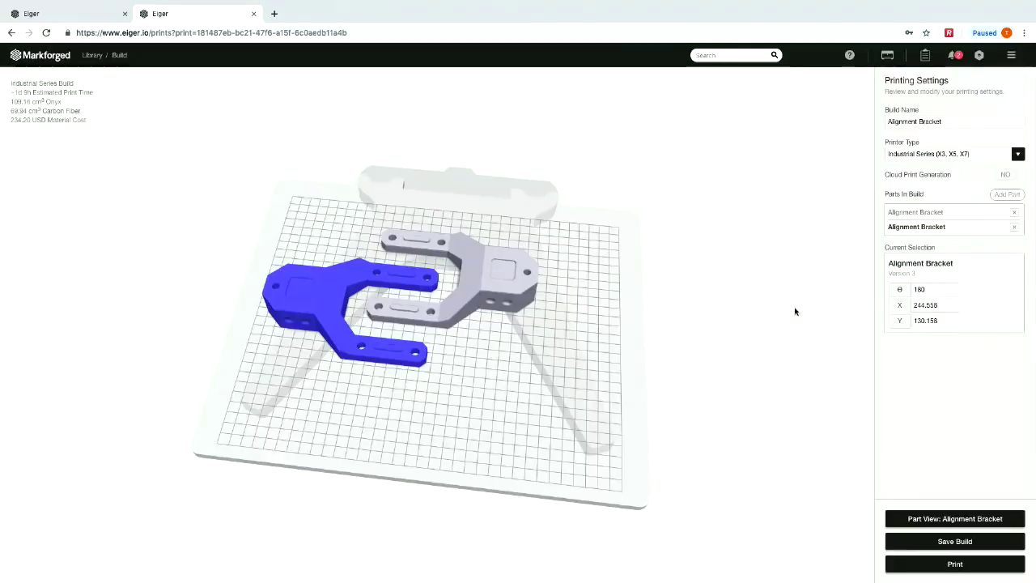
Add one Basic Beam to the build
click(1009, 196)
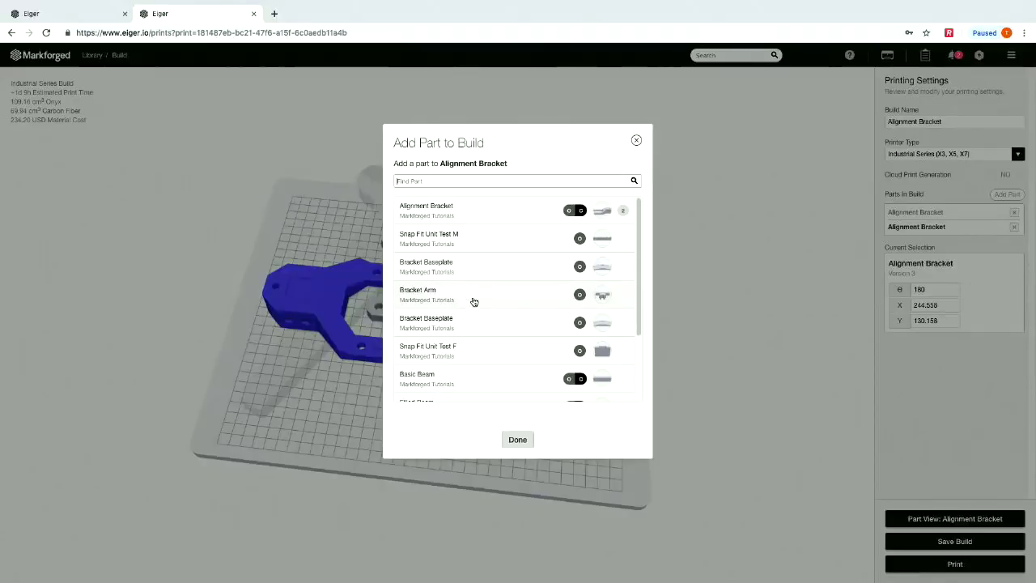
scroll(448, 377, down, 1)
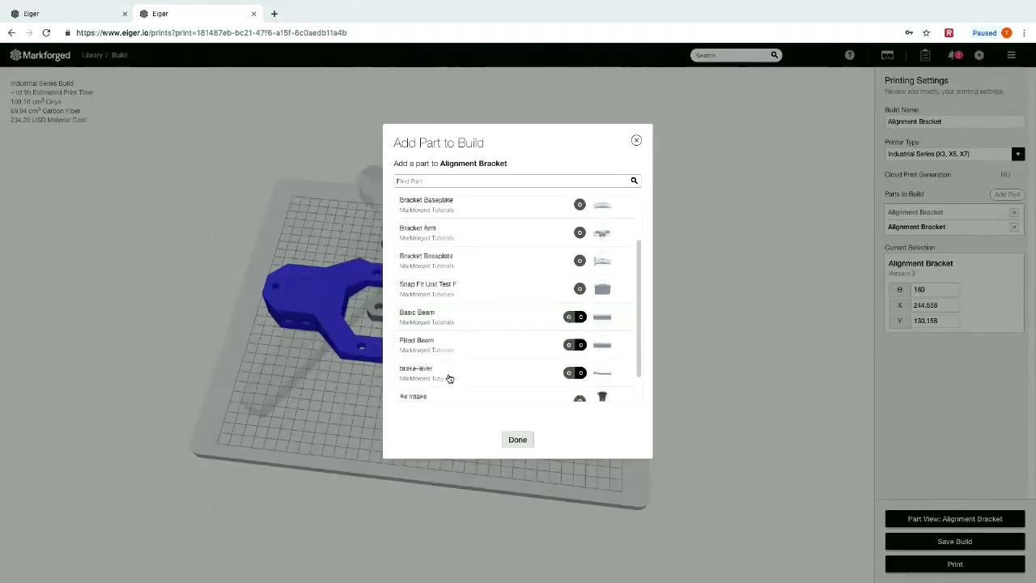
click(441, 348)
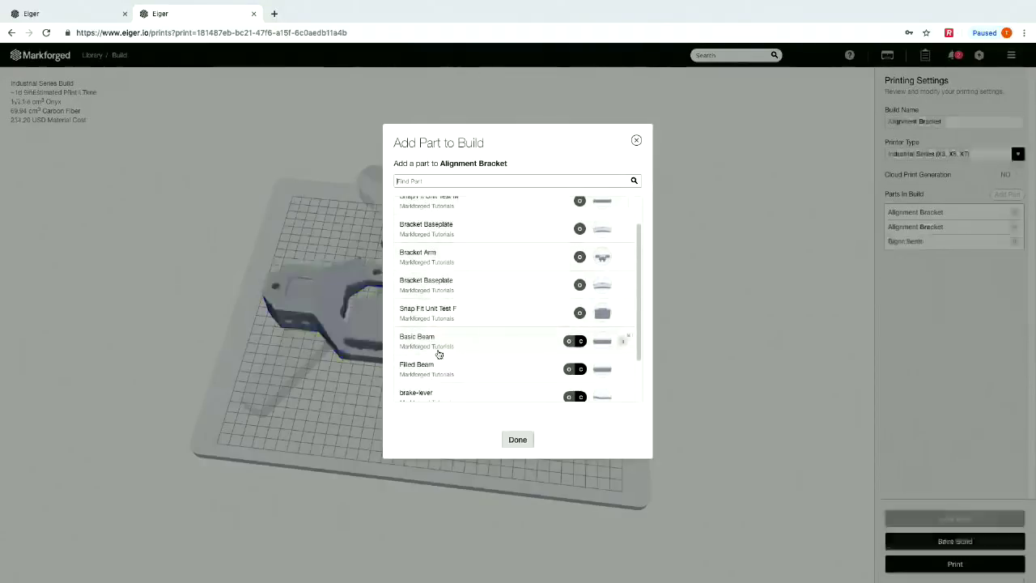
click(513, 443)
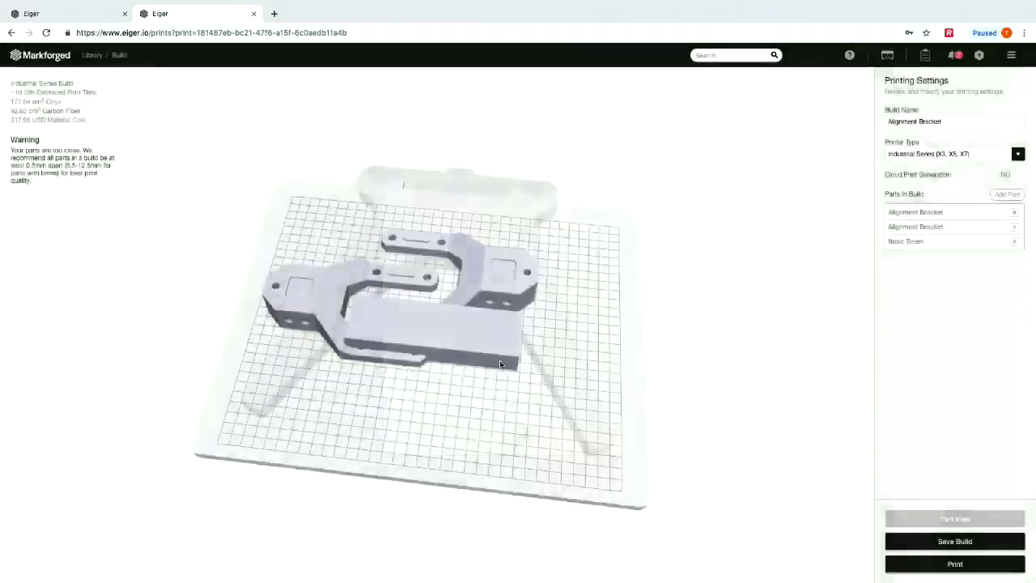
Arrange the build with the first bracket at about X 141.6, Y 88.3 and the Basic Beam at about X 215.9, Y 220
click(476, 305)
drag(476, 305, 497, 294)
drag(473, 333, 461, 406)
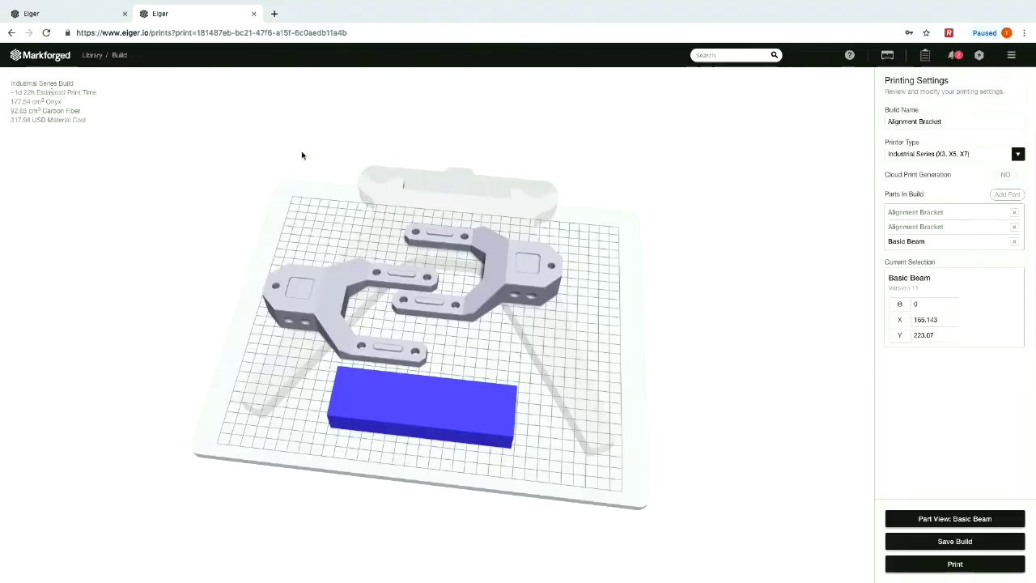
drag(520, 277, 509, 285)
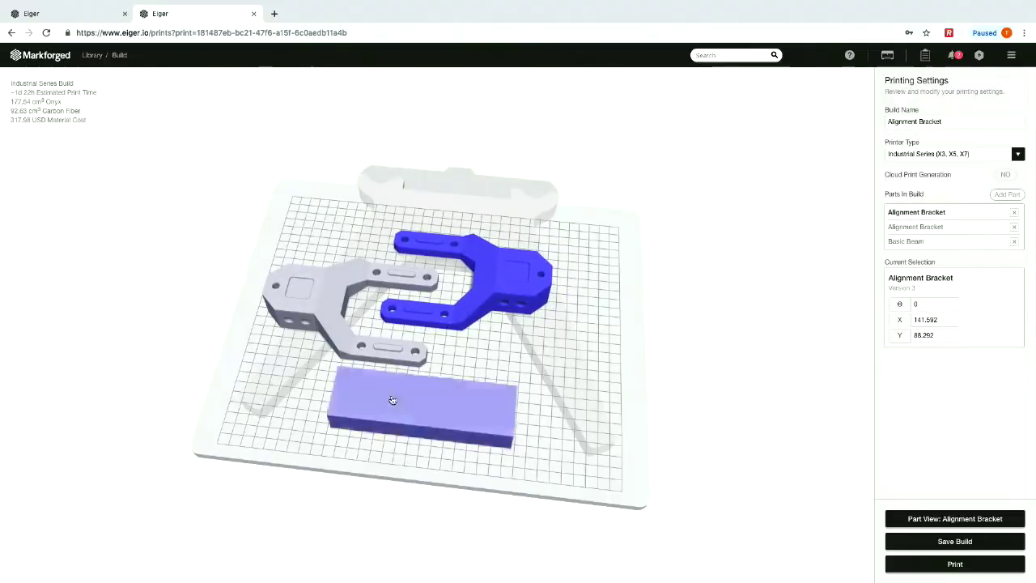
drag(393, 397, 320, 380)
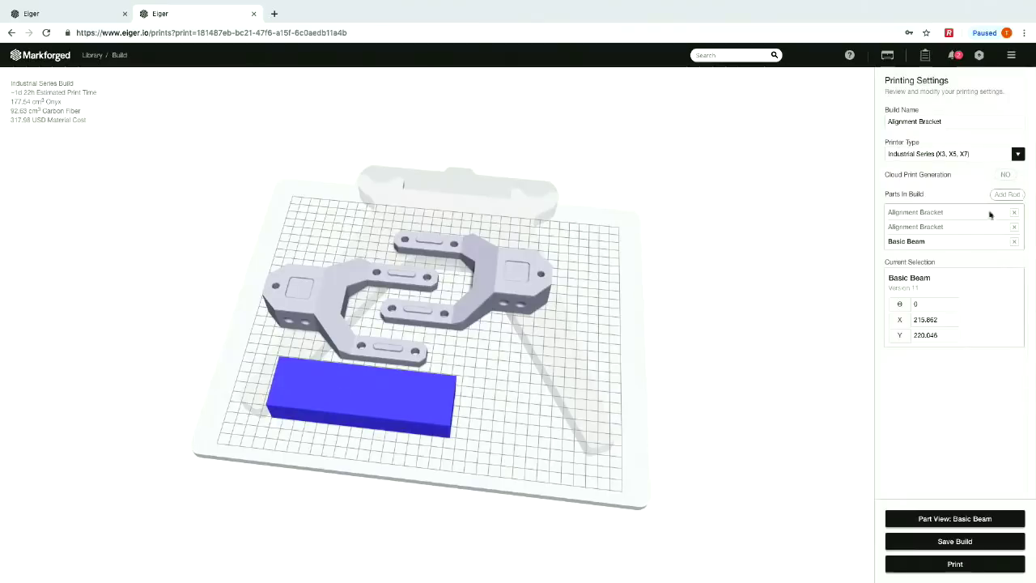
Add a third Alignment Bracket to the Industrial Series build
click(1007, 194)
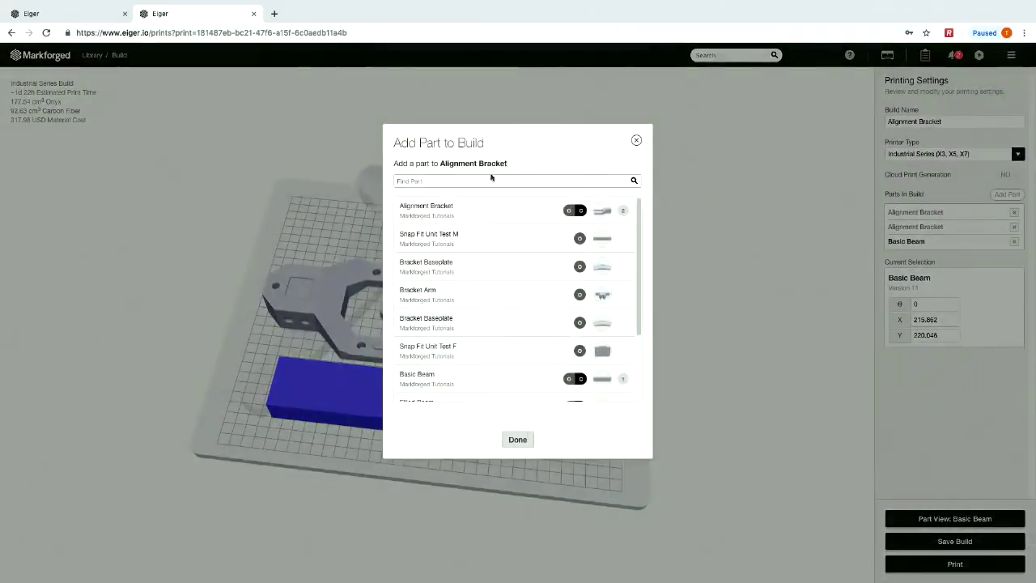
click(491, 220)
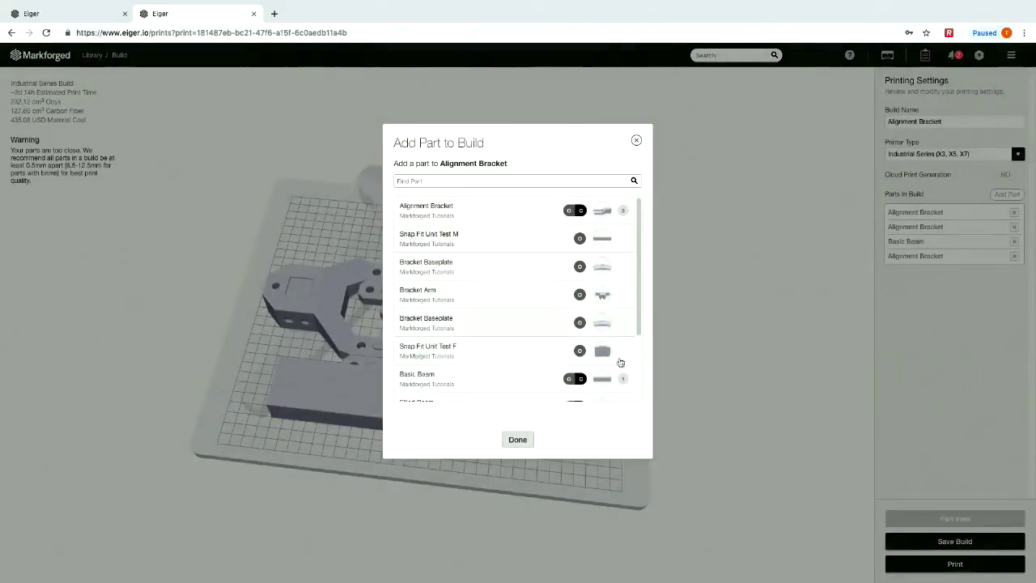
click(518, 439)
Spread the brackets apart to fit all parts, with the Basic Beam at about X 236.7, Y 220.5
drag(484, 352, 585, 429)
click(557, 253)
drag(557, 253, 565, 251)
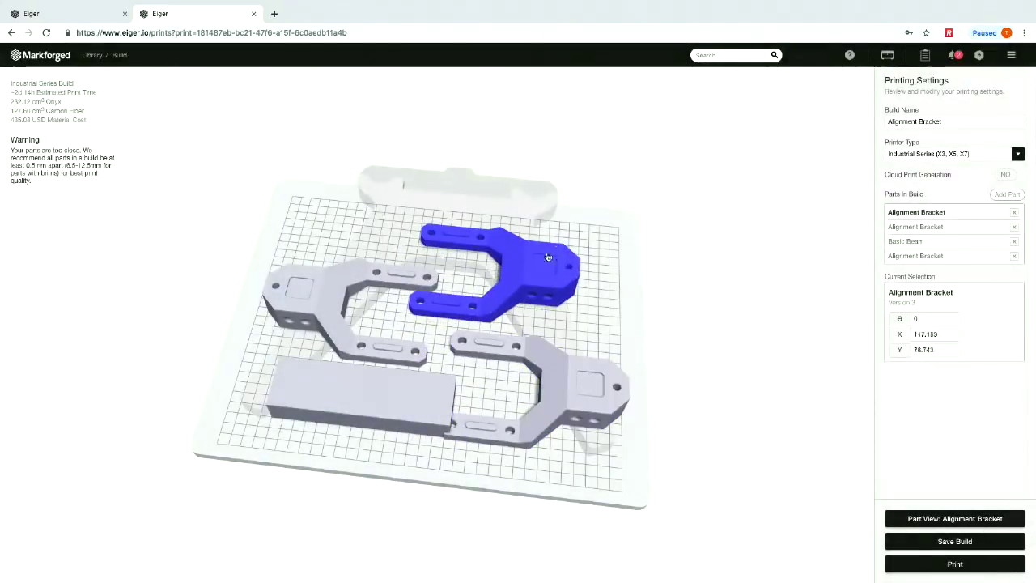
drag(348, 340, 304, 375)
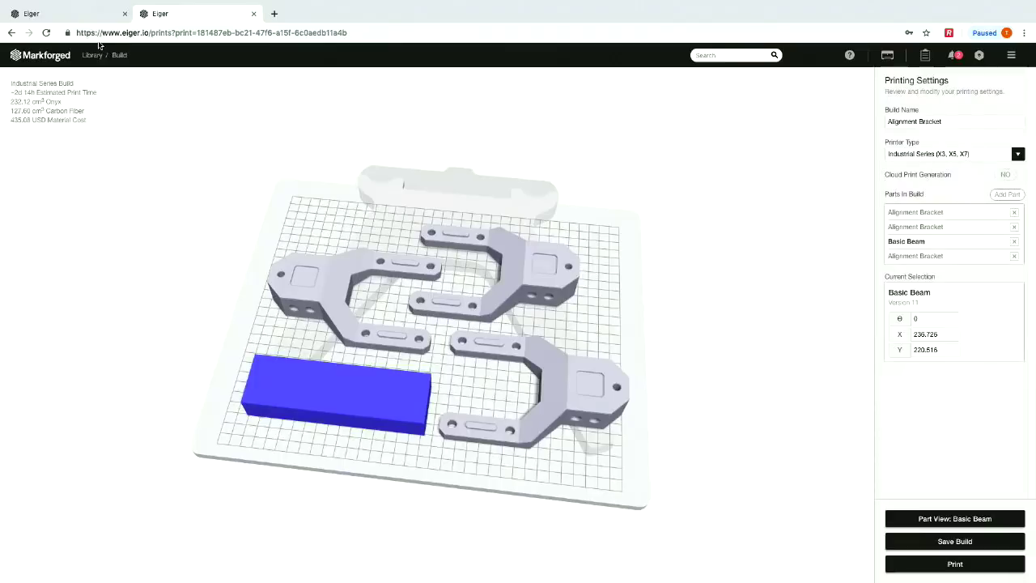
Open the Alignment Bracket's internal view and examine the fiber in layer group 9–71 and in layers 28–44 within it
click(929, 519)
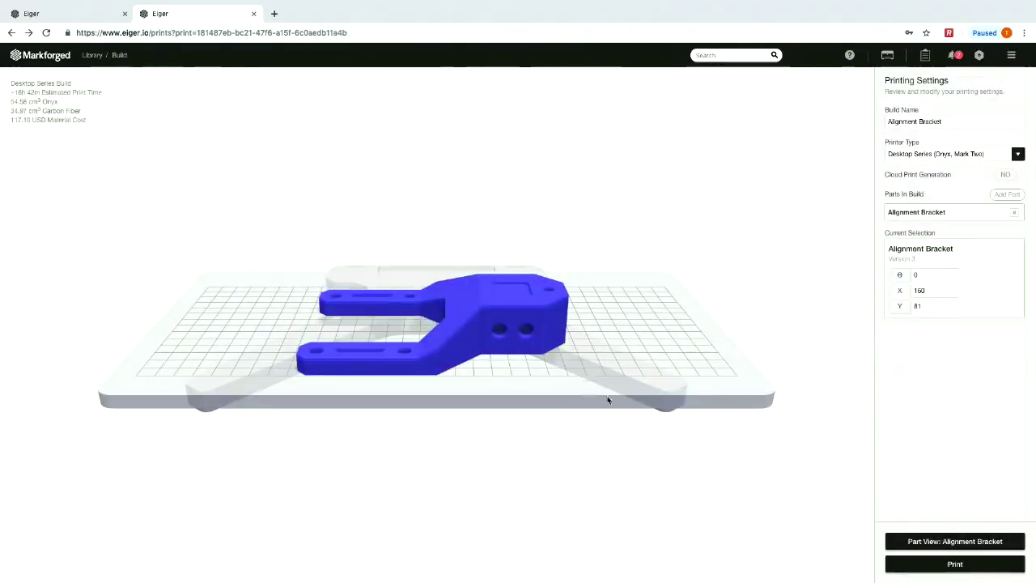
click(918, 541)
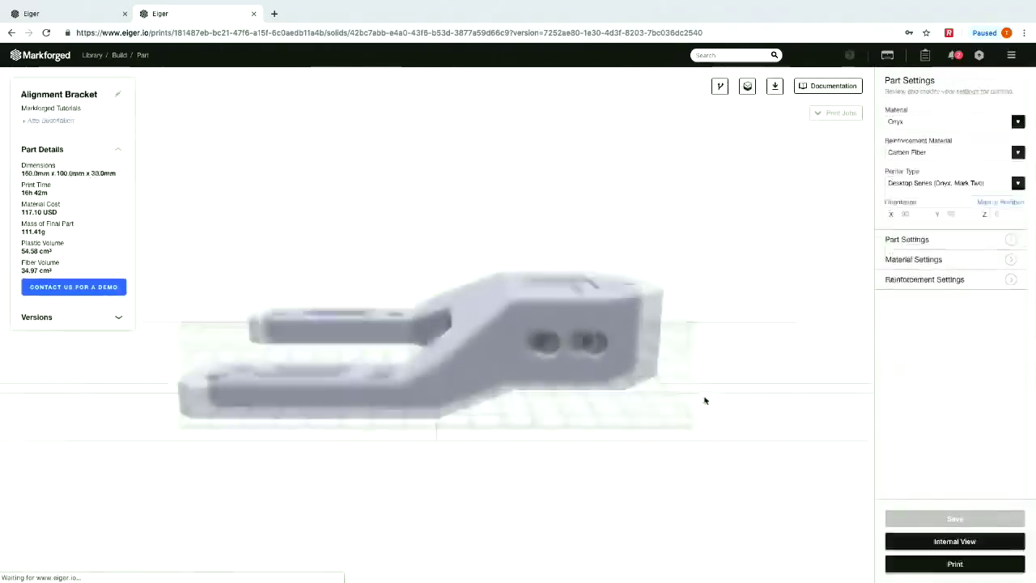
click(908, 541)
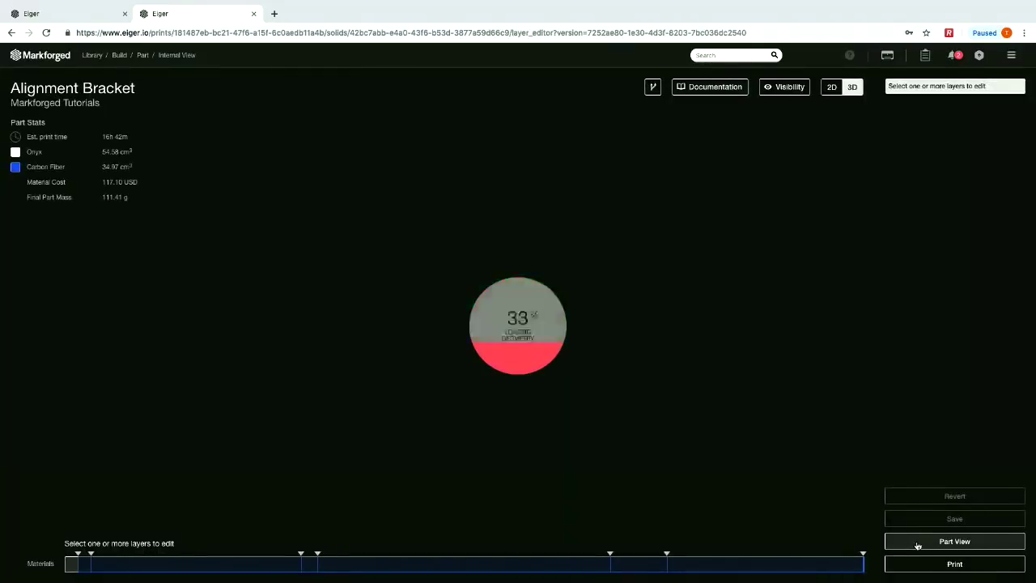
click(439, 570)
click(183, 569)
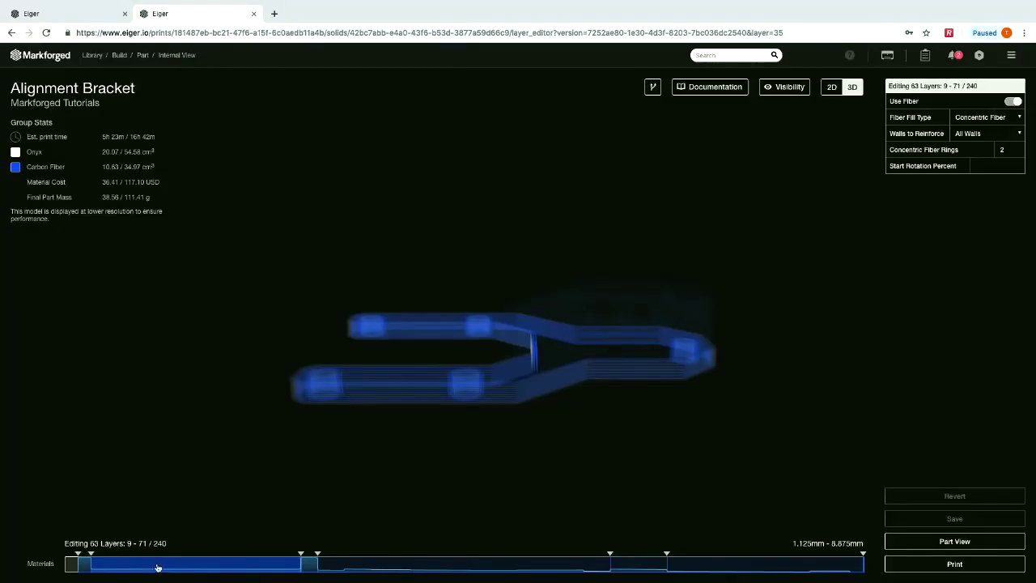
drag(154, 569, 209, 566)
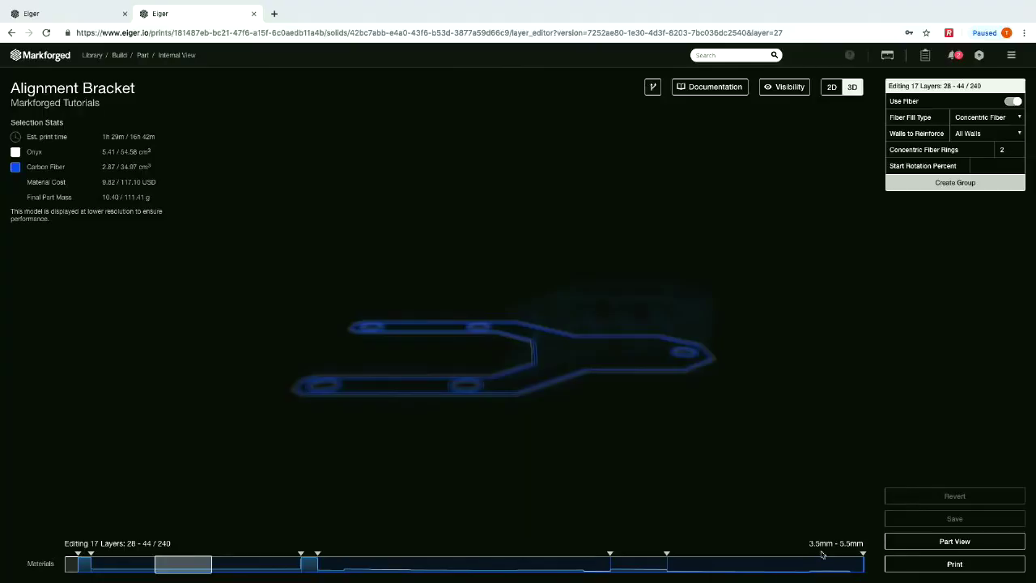
click(250, 567)
Examine the bracket's fiber routing at layer 80 in 2D, and return to the 3D view
click(831, 87)
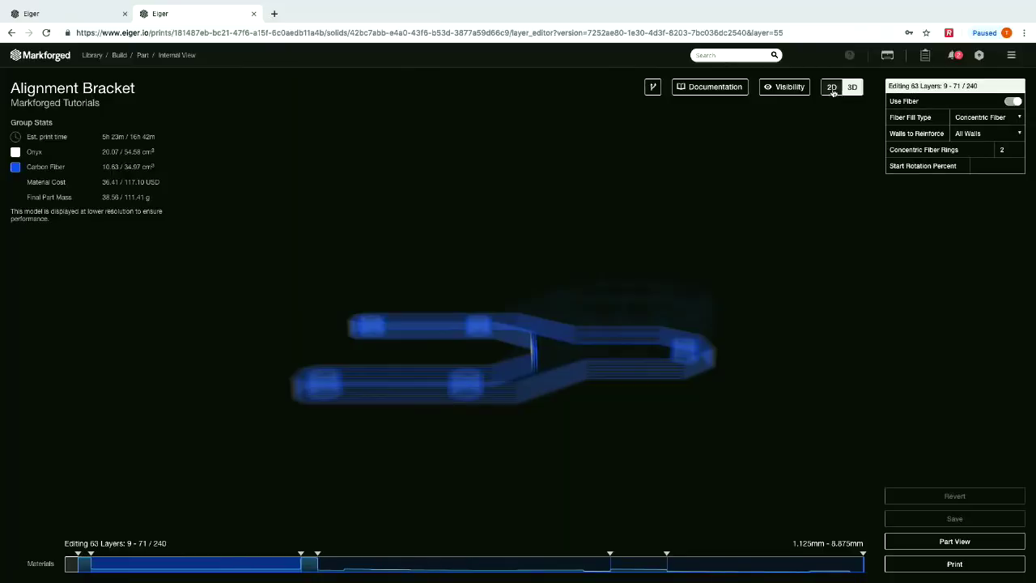
drag(282, 571, 330, 568)
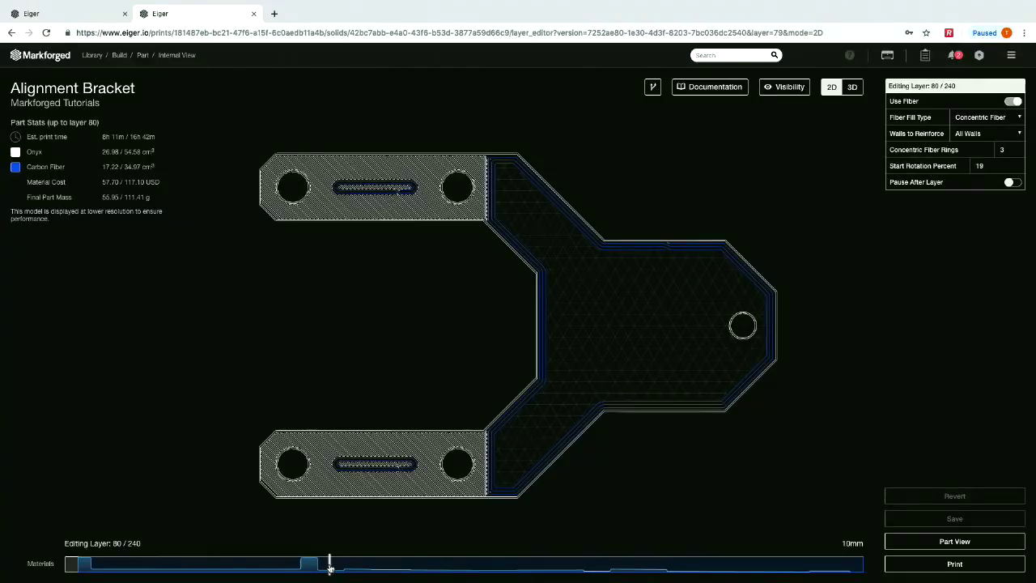
click(851, 87)
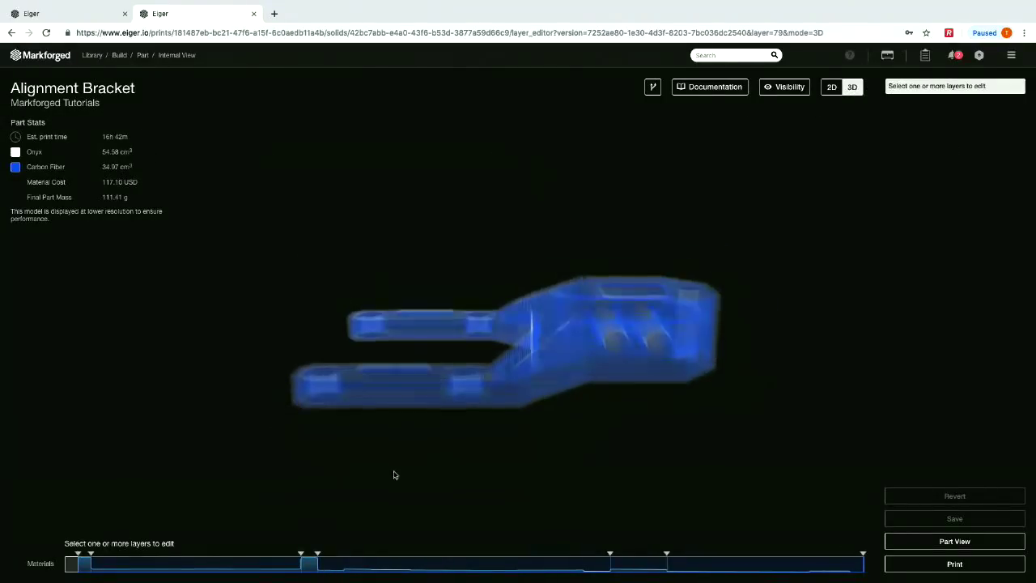
Examine the bracket's fiber in layer group 77–164 and in layer group 72–76, clearing each selection
click(324, 568)
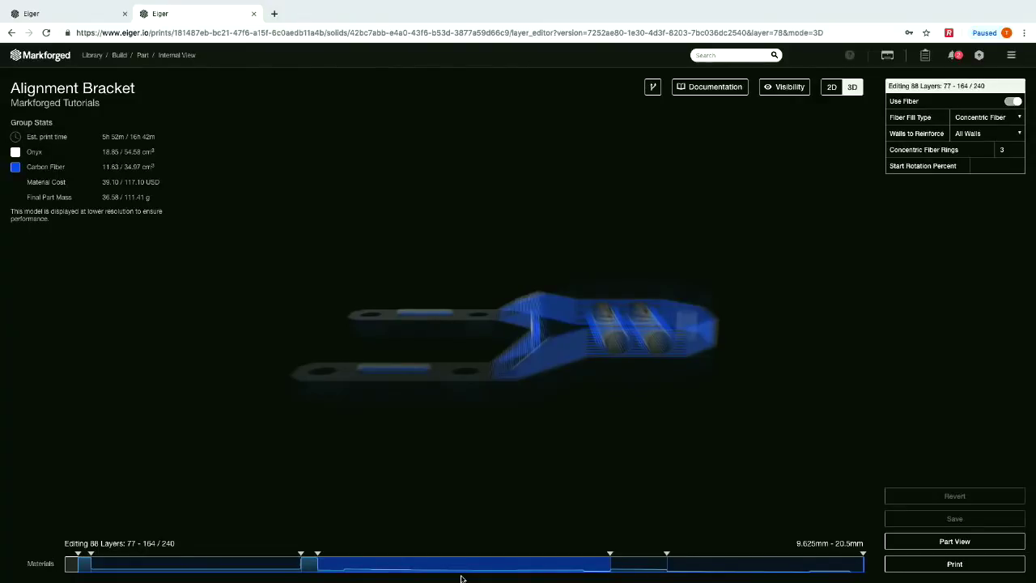
click(342, 522)
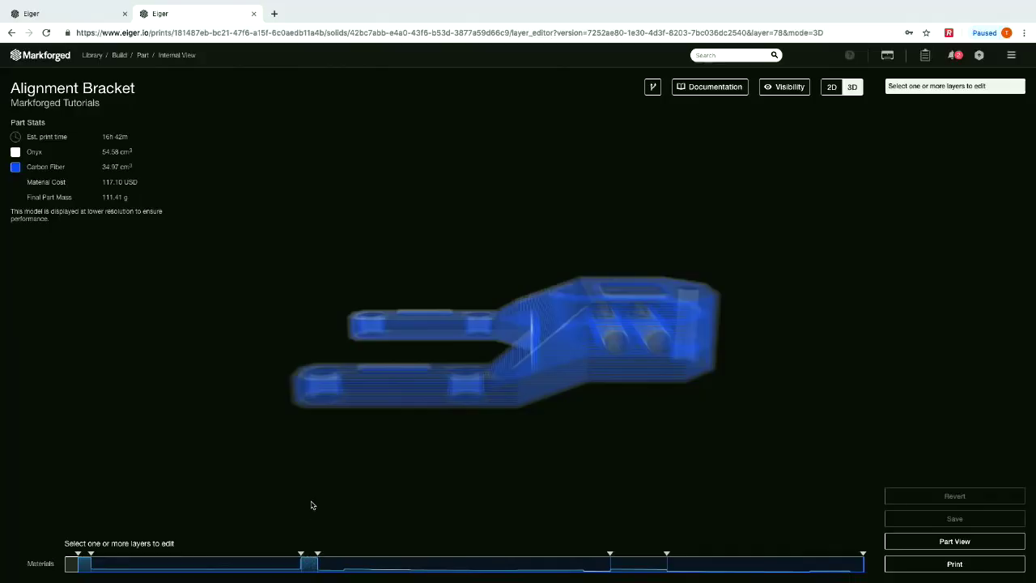
click(308, 564)
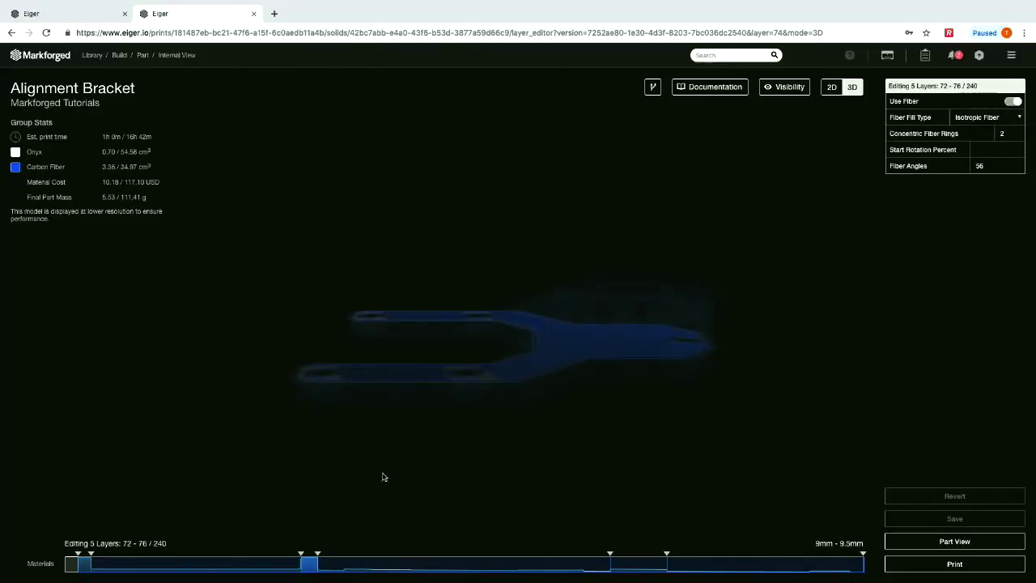
click(267, 497)
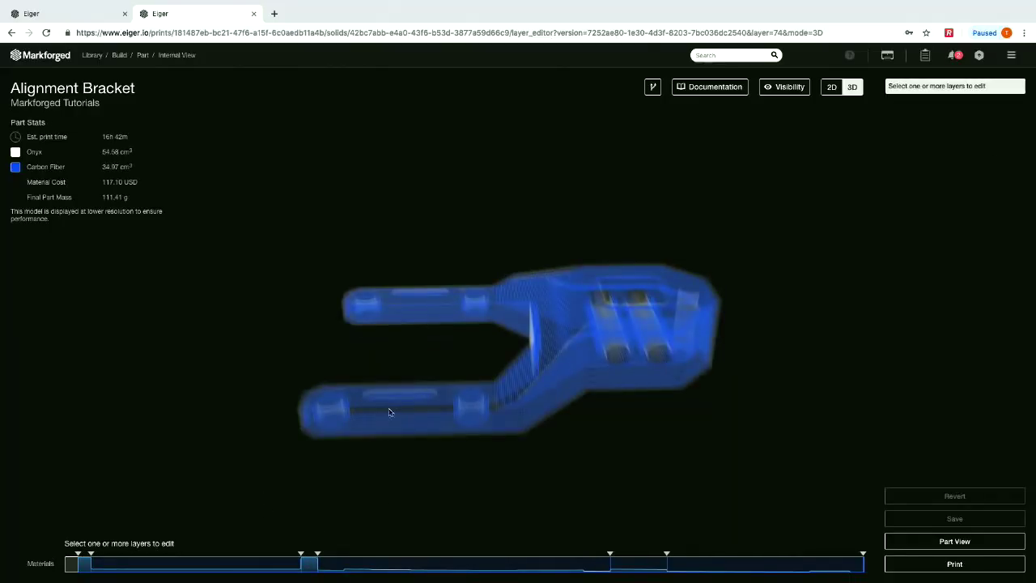
Examine the bracket's outer geometry in the part view, and reopen the internal view with layer group 72–76 selected
click(954, 540)
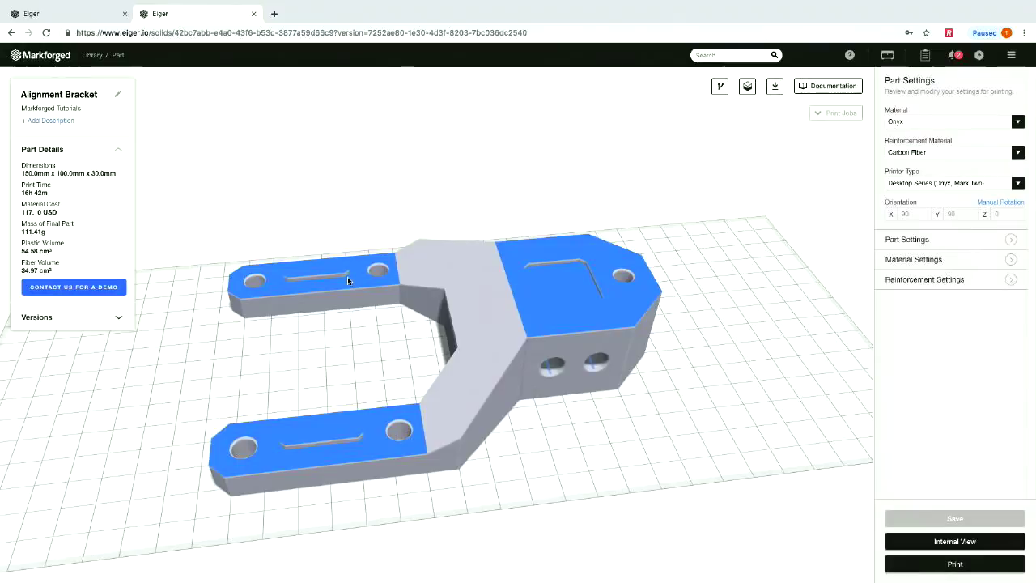
drag(273, 389, 278, 331)
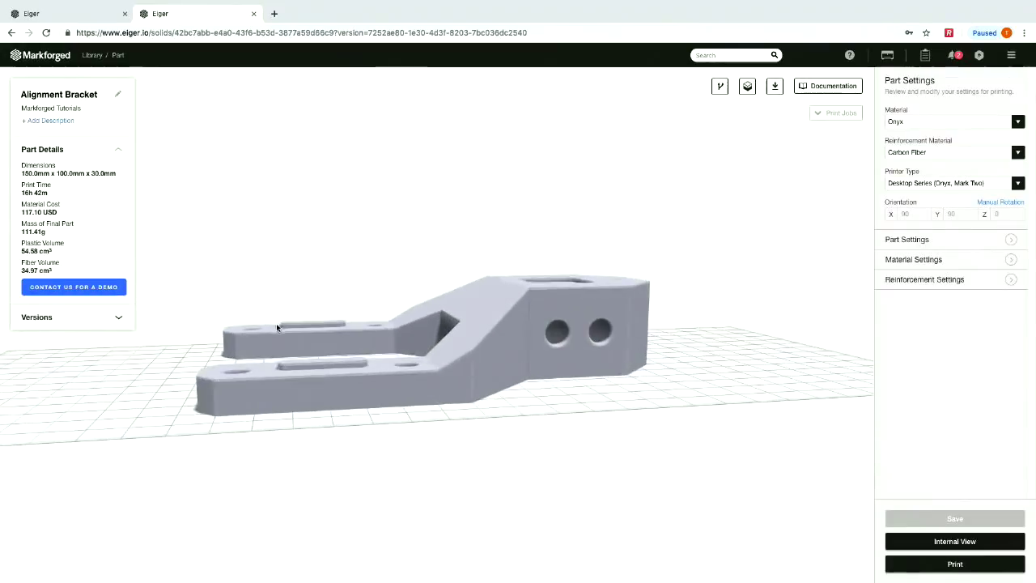
drag(292, 446, 370, 455)
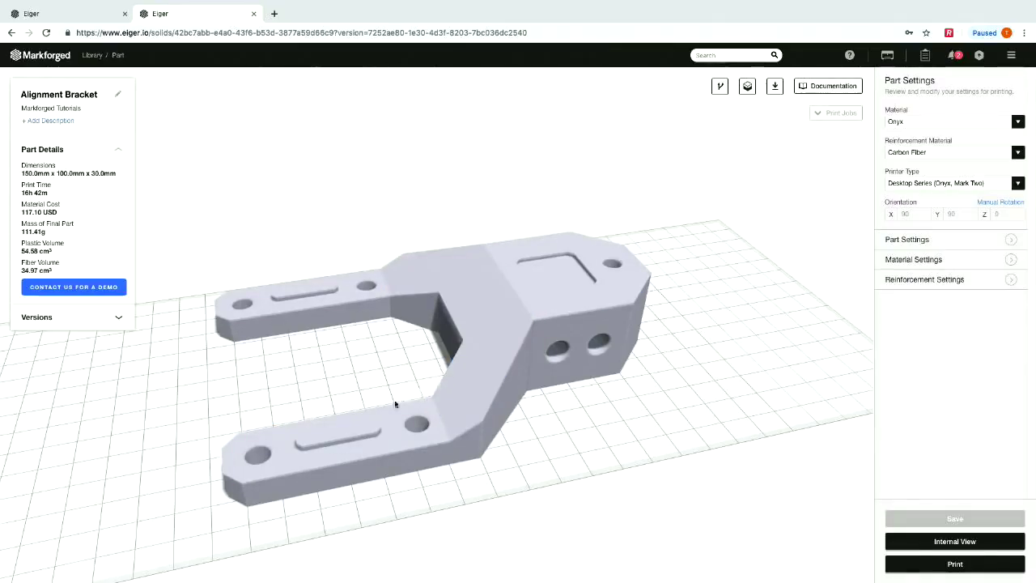
click(894, 542)
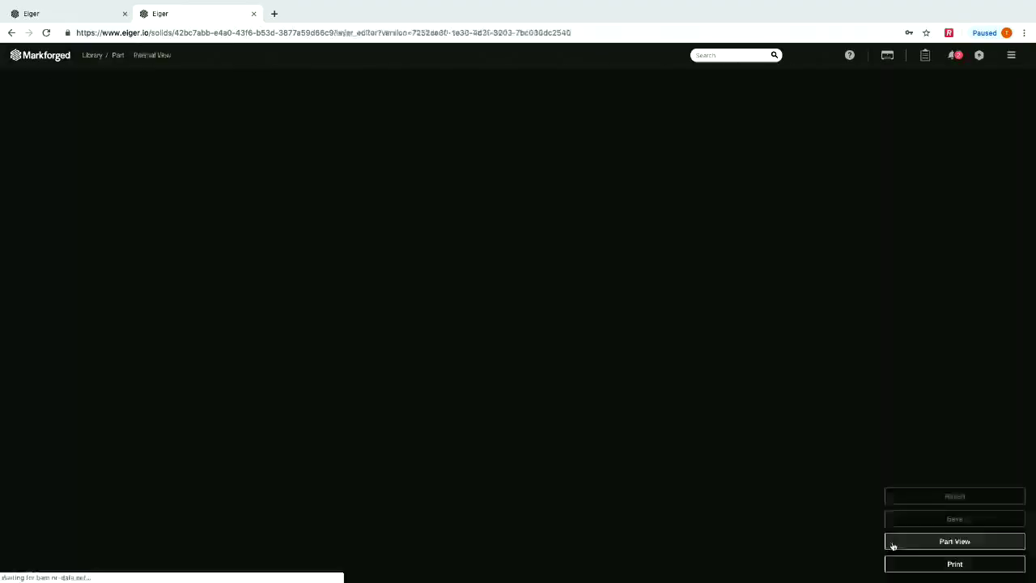
click(308, 559)
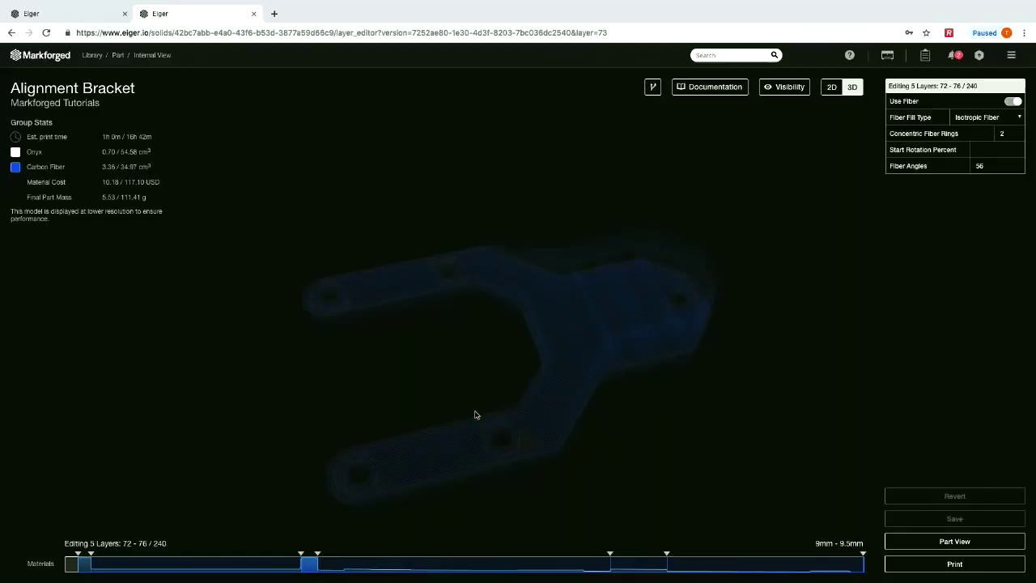
Create a print build from the Alignment Bracket and try to print it
click(958, 566)
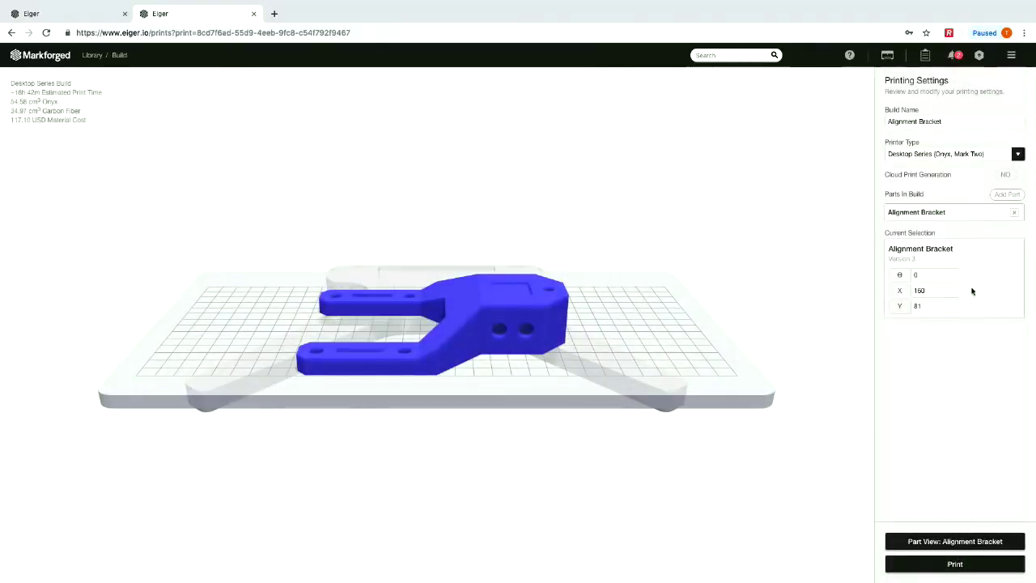
click(961, 569)
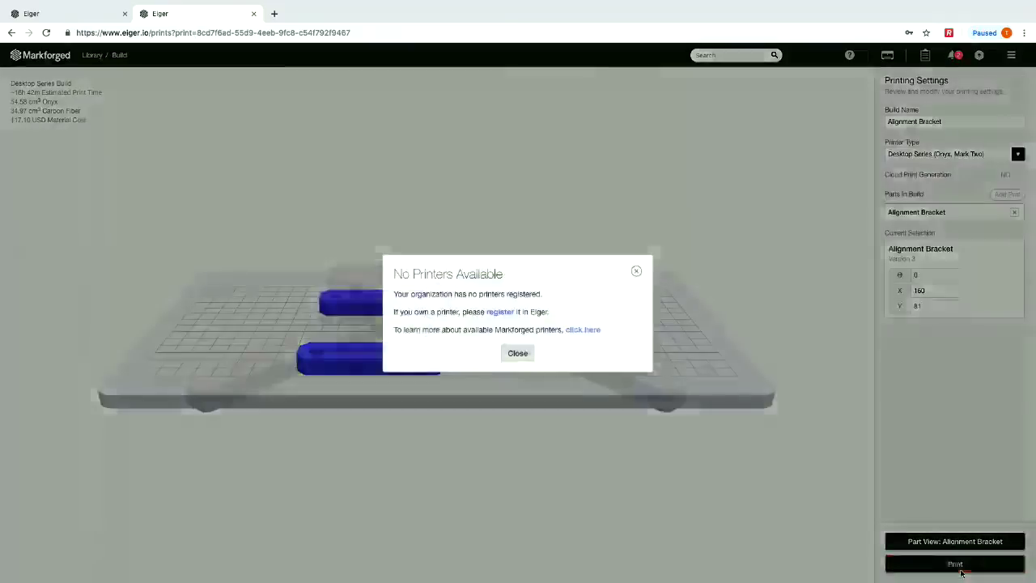
click(636, 271)
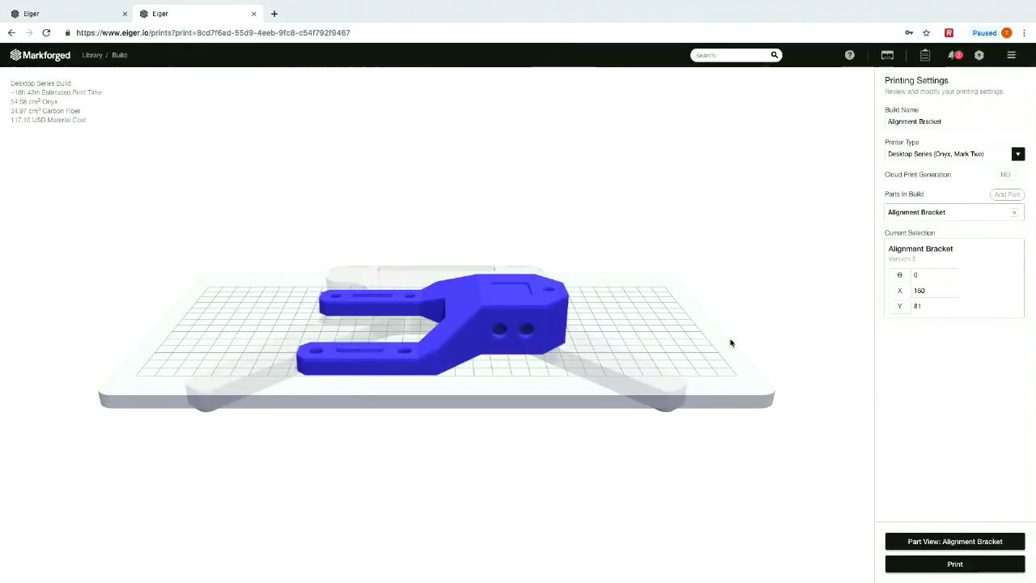
Set the build's printer type to Industrial Series (X3, X5, X7)
click(917, 158)
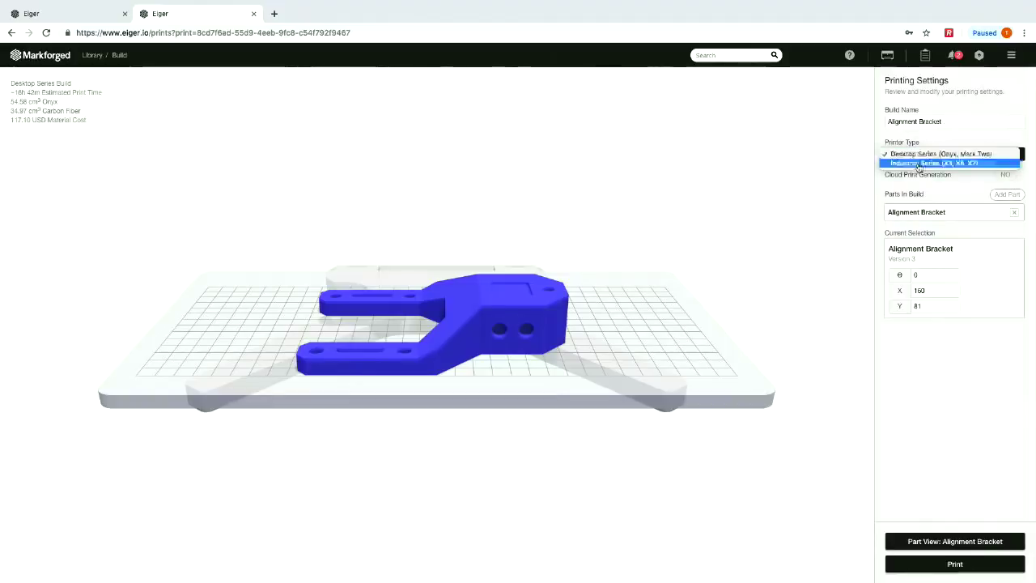
click(922, 164)
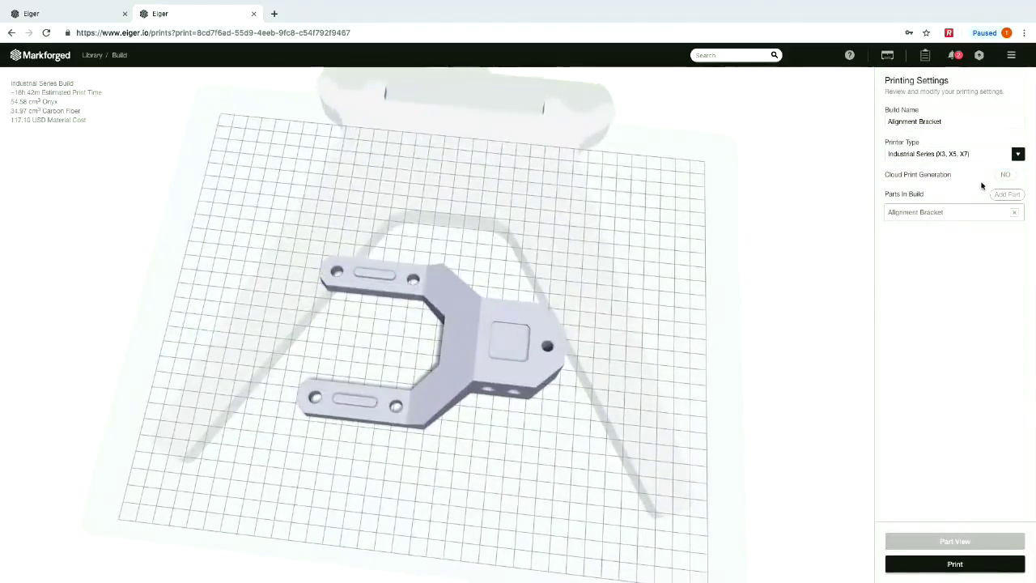
Fill the build with four Alignment Brackets and save the build
click(1006, 195)
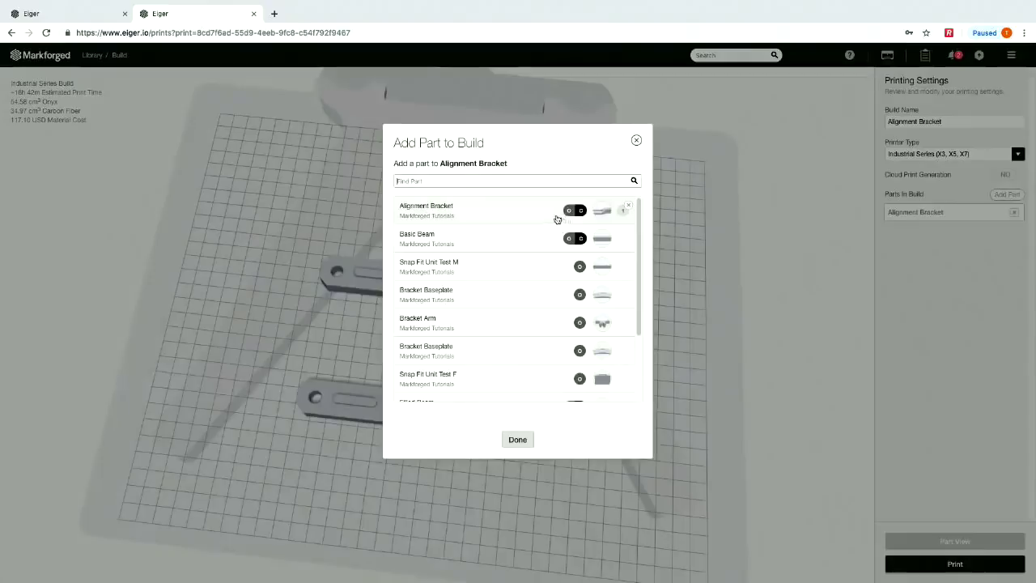
click(580, 211)
click(580, 212)
click(580, 212)
click(580, 211)
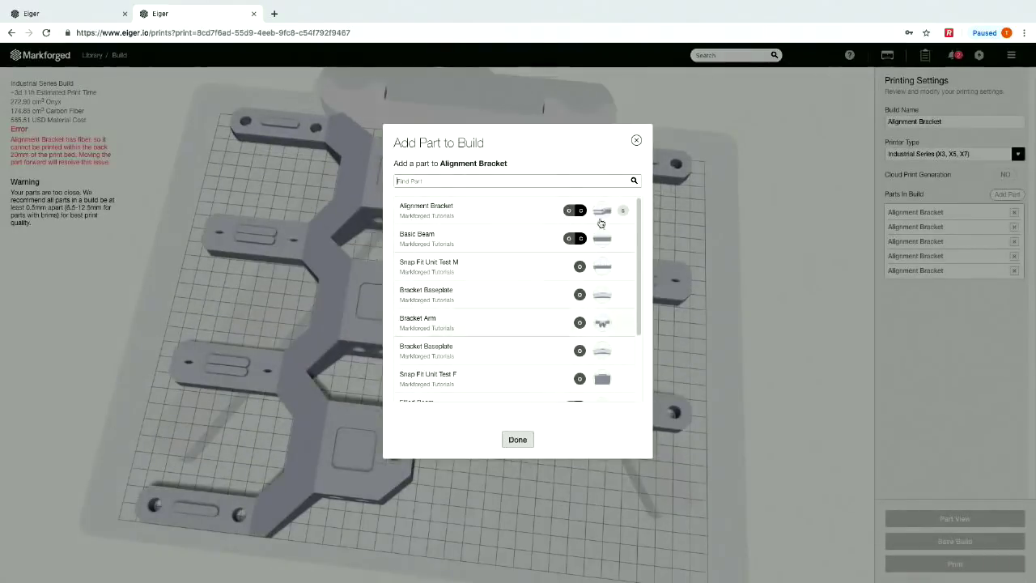
click(627, 210)
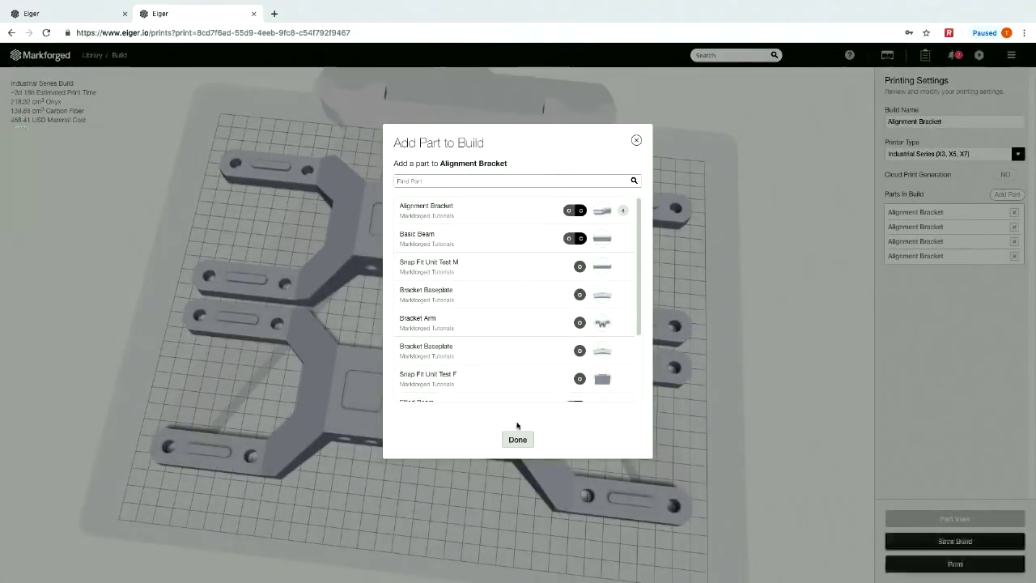
click(517, 437)
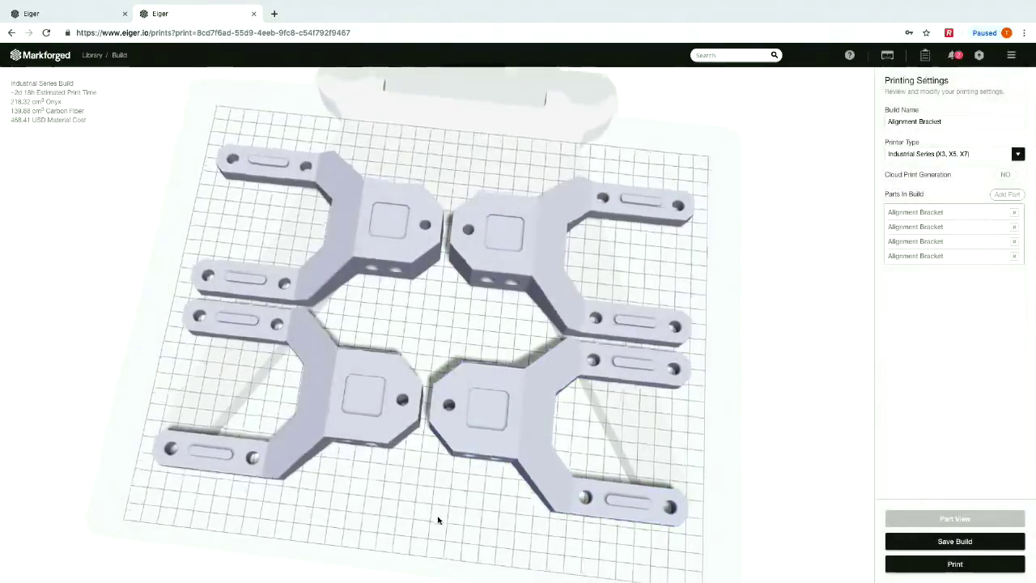
click(954, 540)
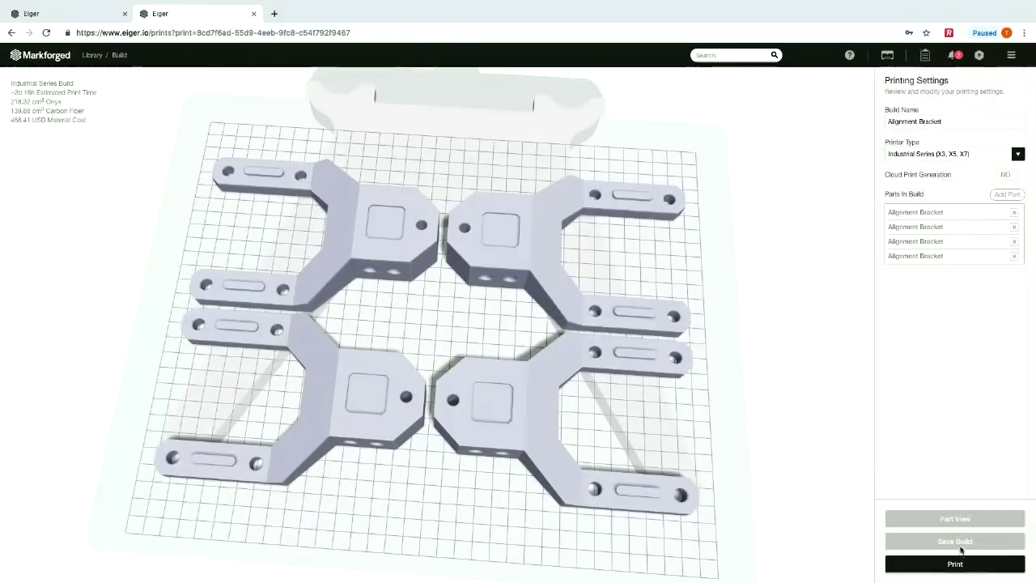
scroll(853, 376, up, 1)
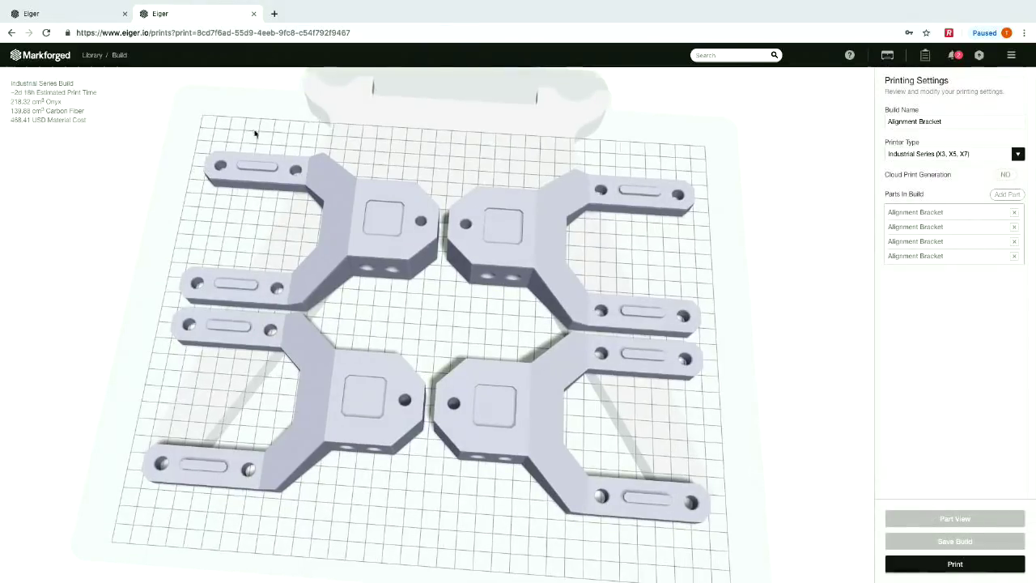
Open the Alignment Bracket from the library's Effective Fiber Routing project and show its internal view
click(93, 55)
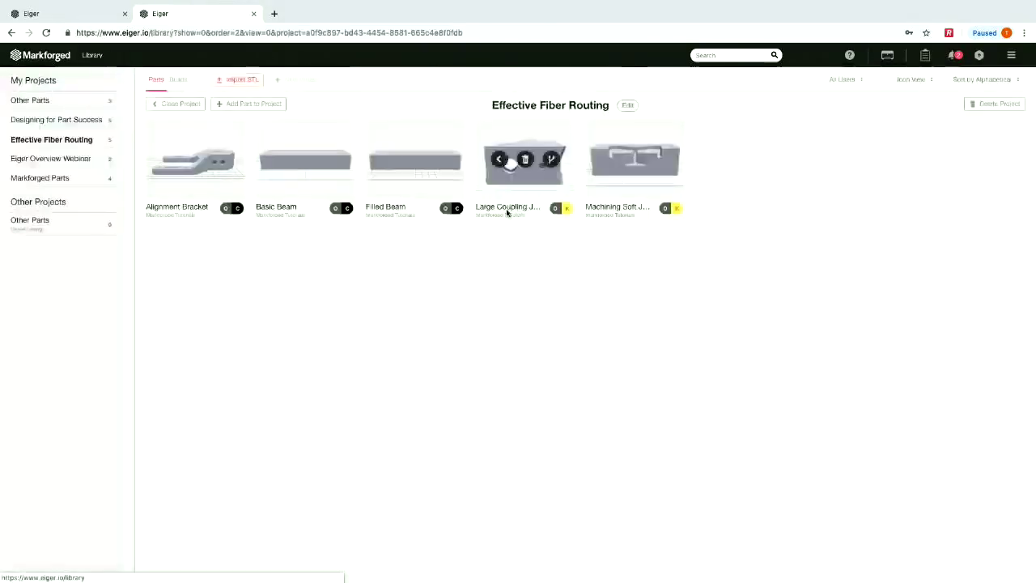
click(151, 185)
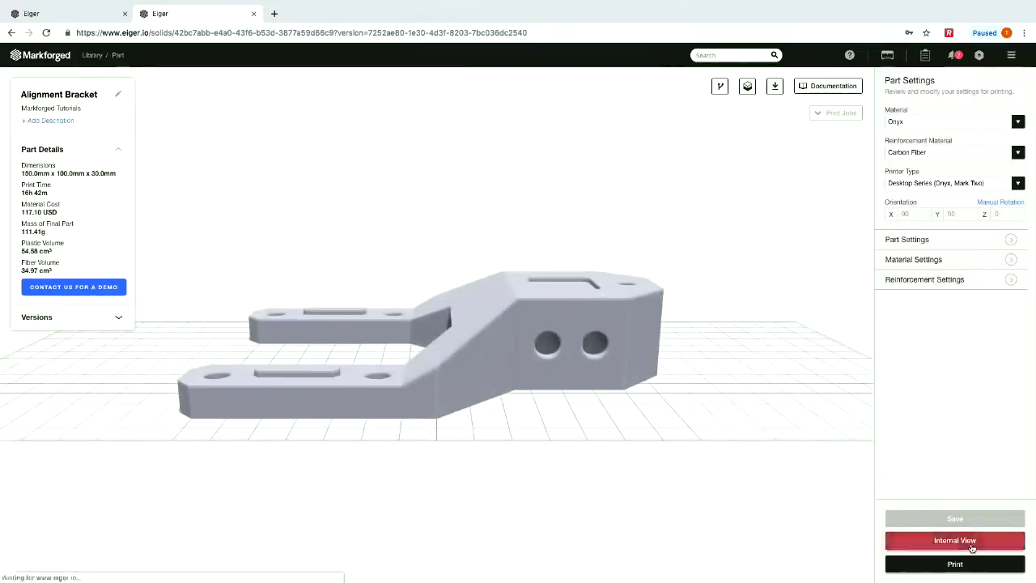
click(971, 540)
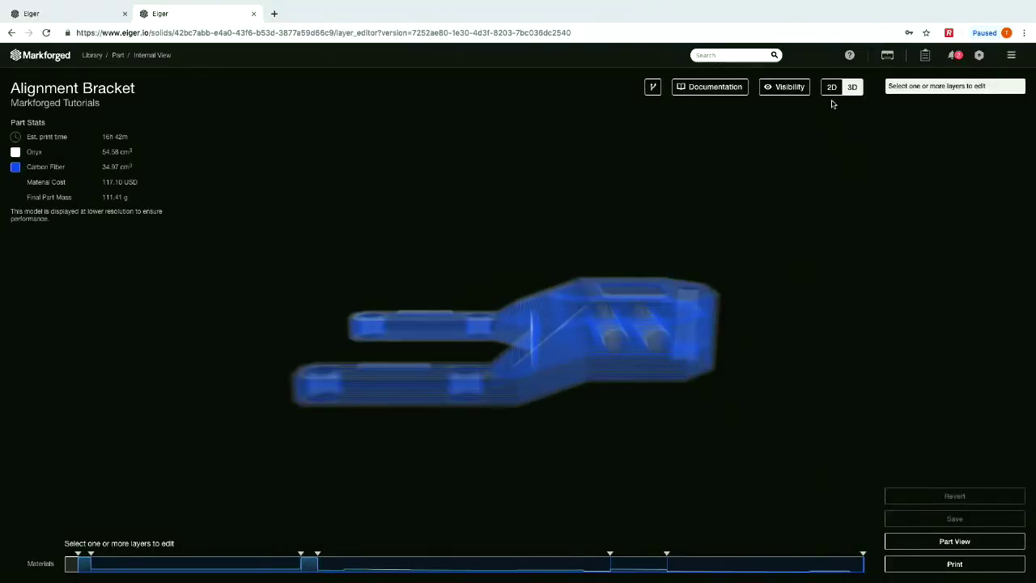
Switch the Alignment Bracket's internal view to 2D and display a layer at about 11 mm height
click(831, 88)
click(362, 564)
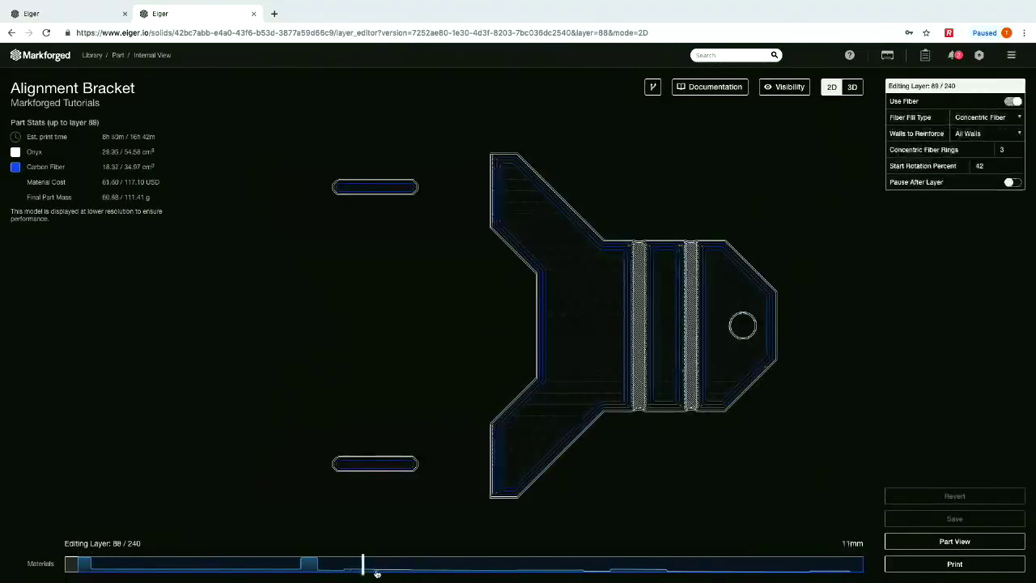
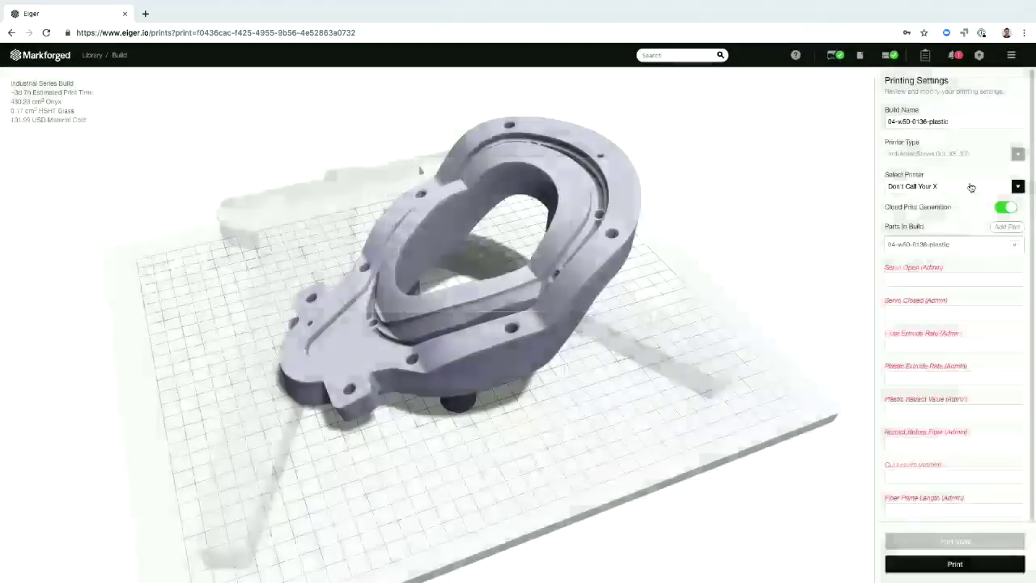
Send the 04-w50-0136-plastic build to the printer Don't Call Your X by adding it to that printer's queue
click(971, 186)
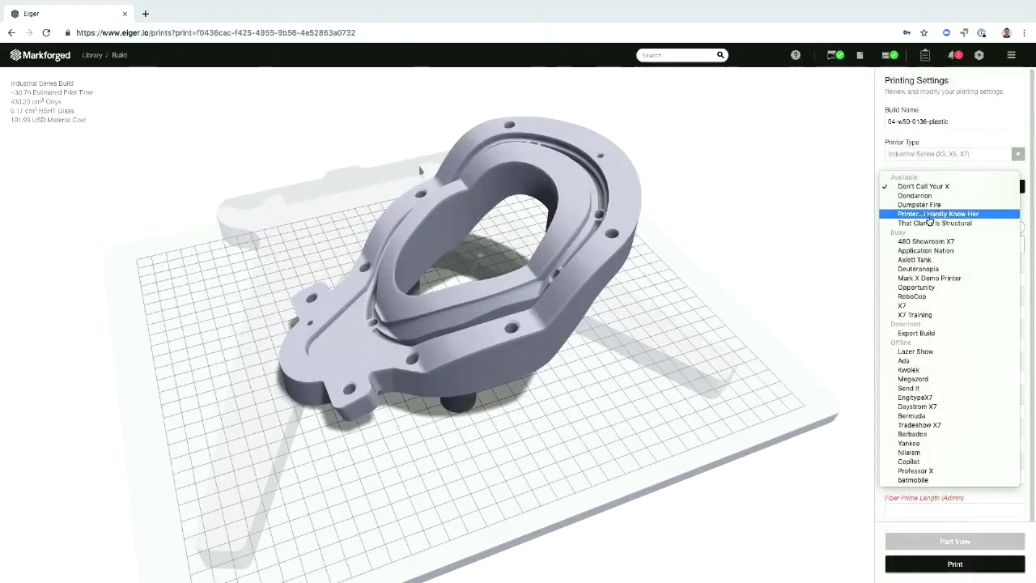
click(846, 182)
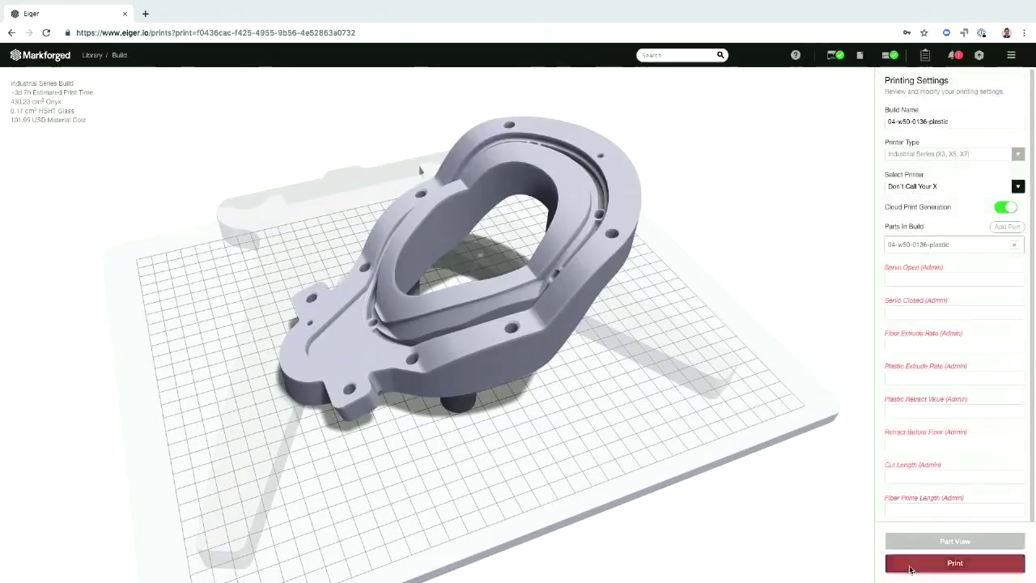
click(909, 567)
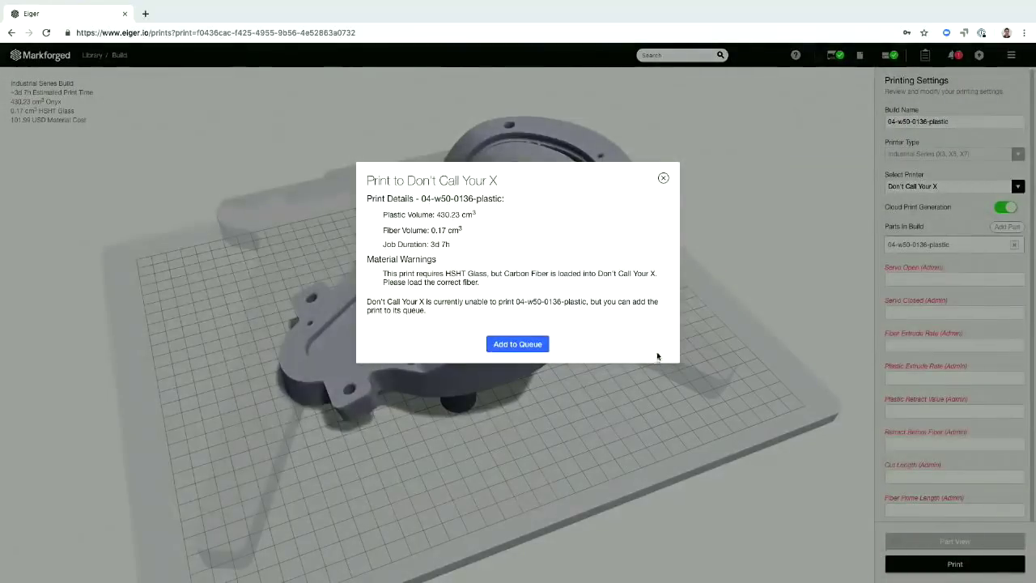
click(508, 344)
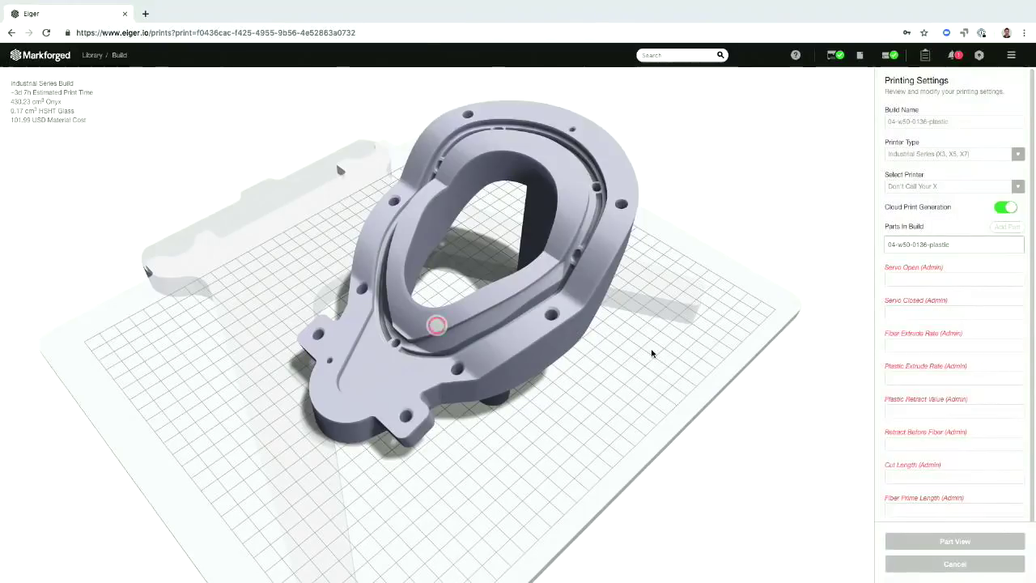
drag(500, 338, 482, 395)
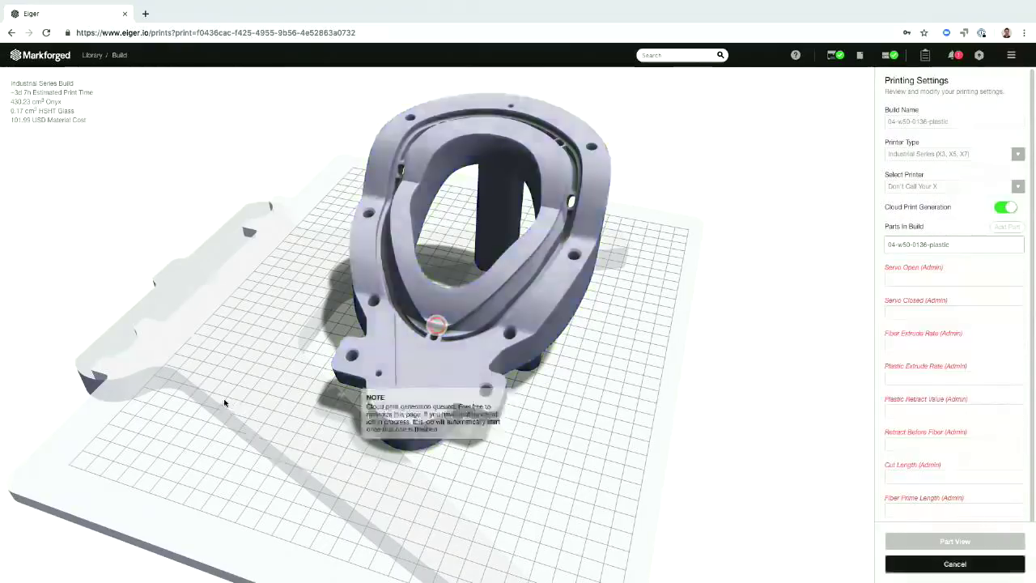
Open the full list of the organization's printers and review each printer's status and queue length
click(831, 55)
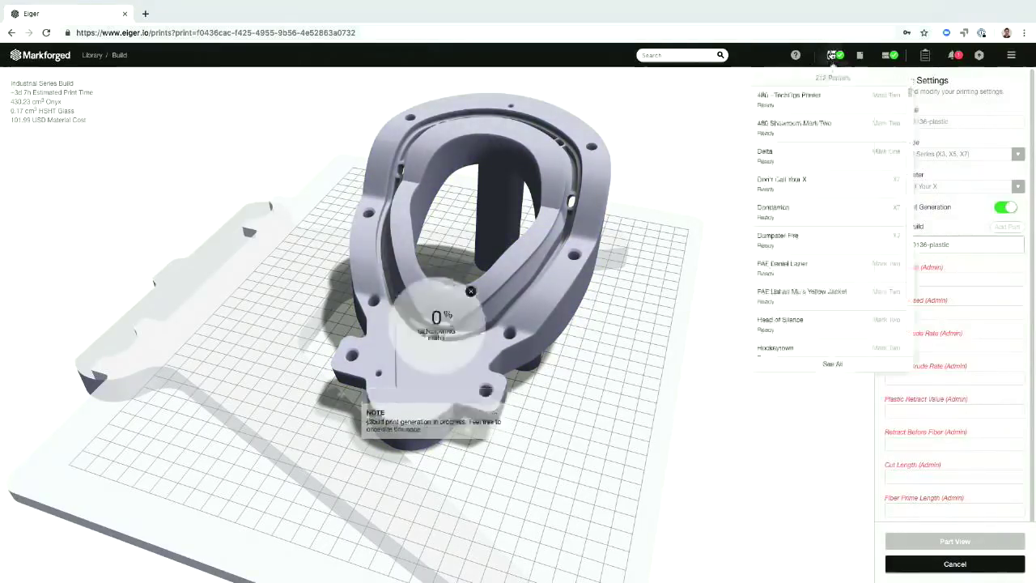
click(831, 364)
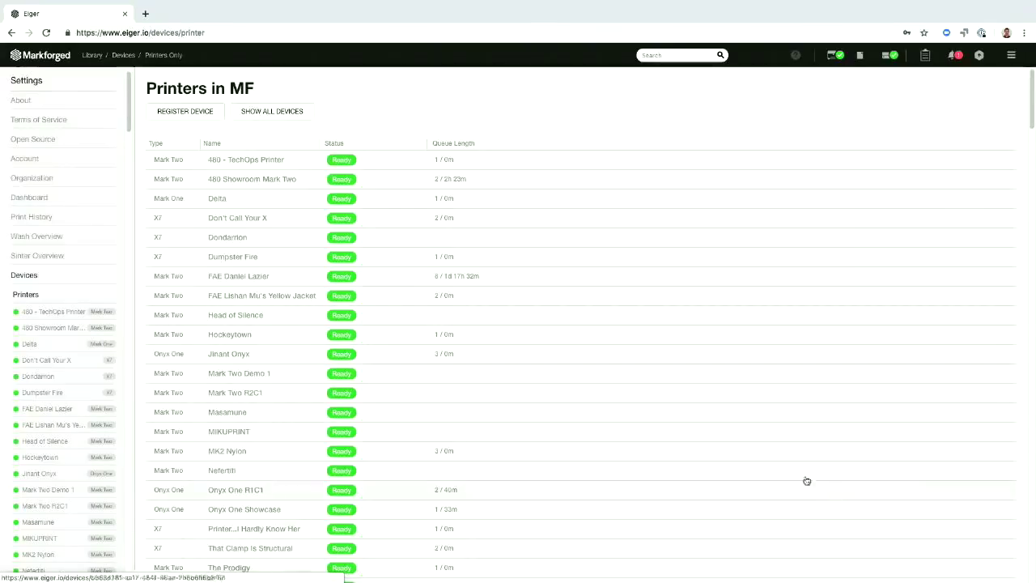
scroll(592, 367, down, 5)
scroll(576, 365, up, 5)
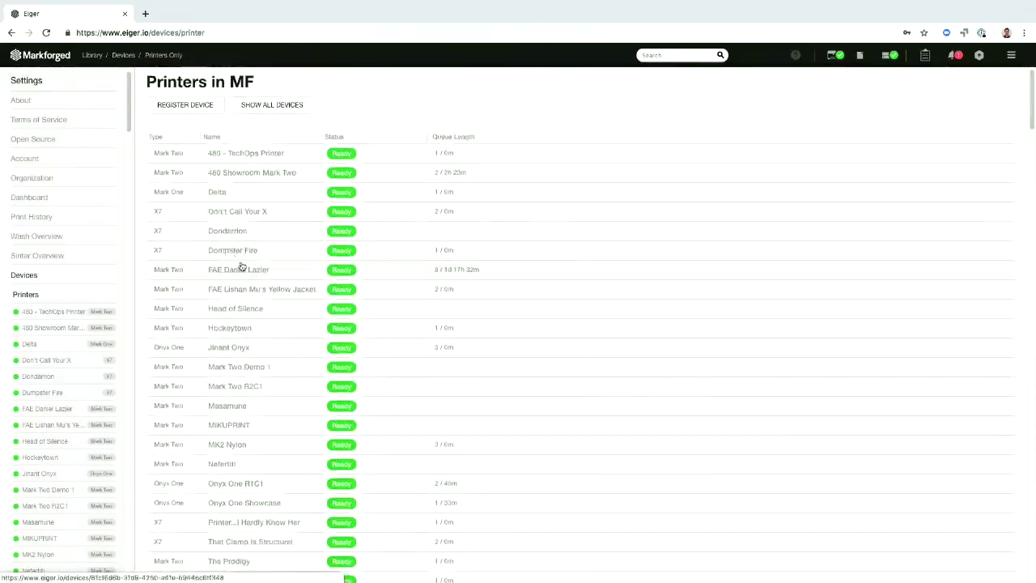
scroll(308, 312, down, 10)
scroll(307, 312, up, 10)
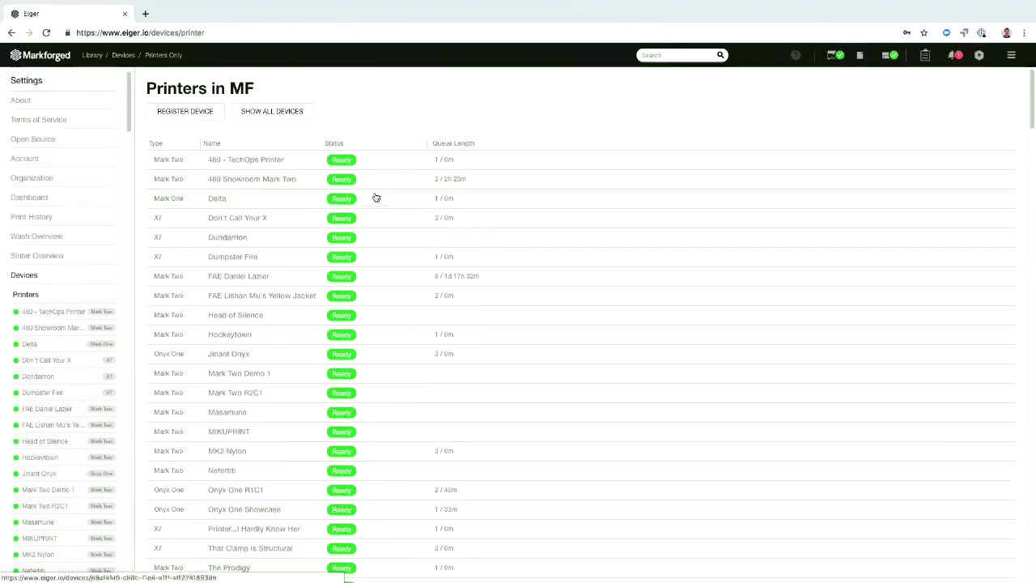
scroll(370, 198, down, 1)
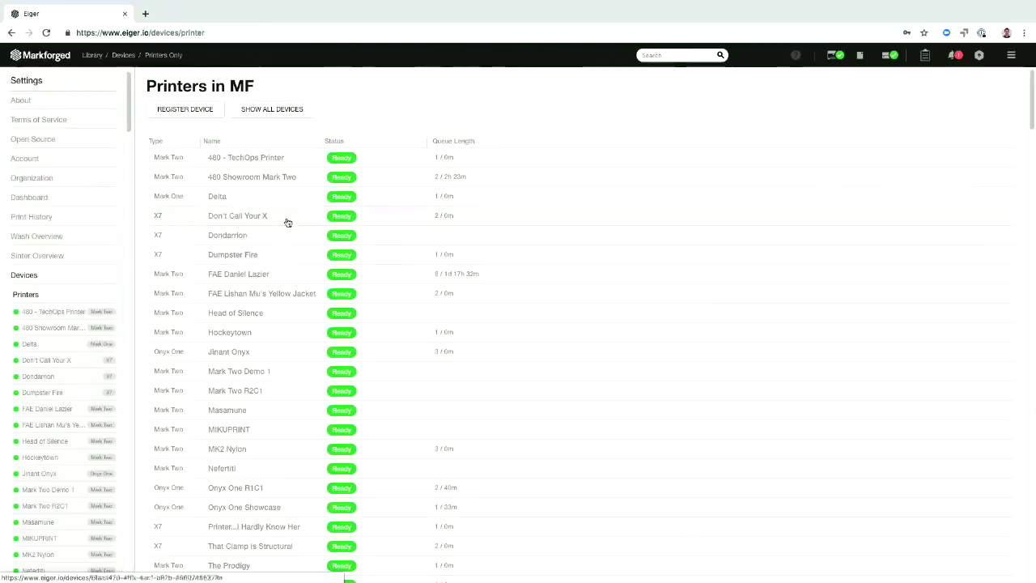
scroll(312, 196, down, 1)
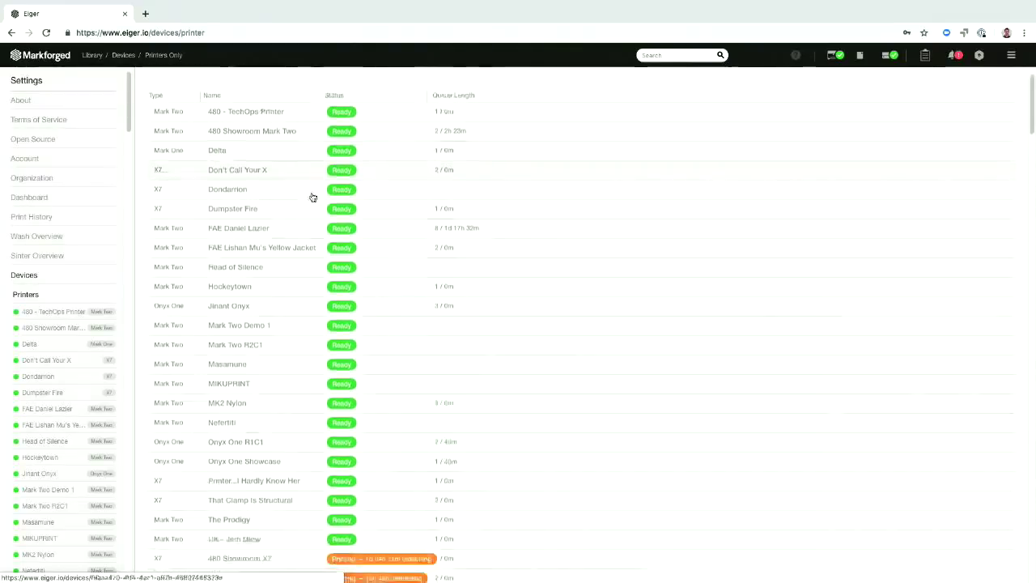
scroll(313, 197, up, 1)
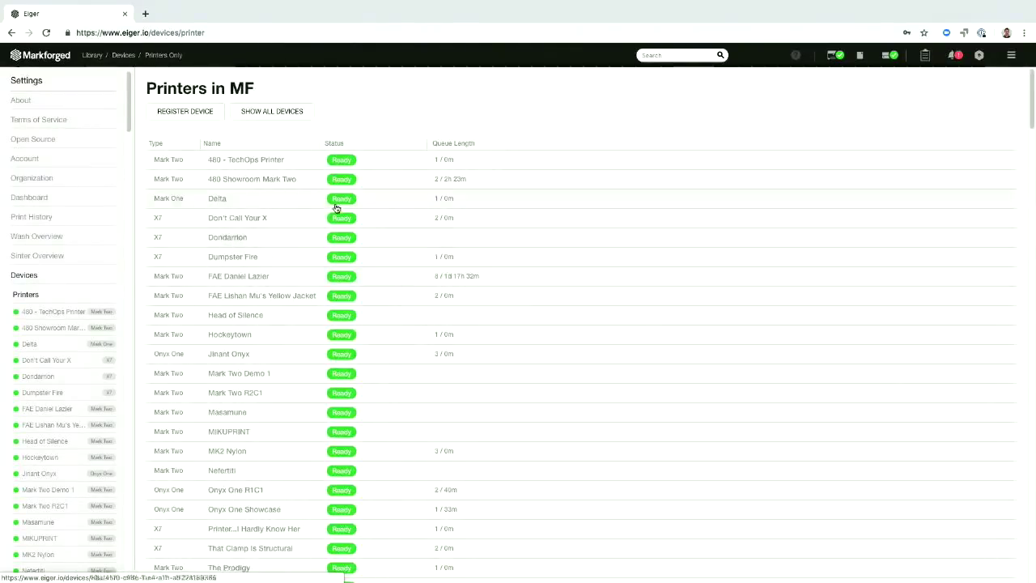
scroll(365, 253, down, 2)
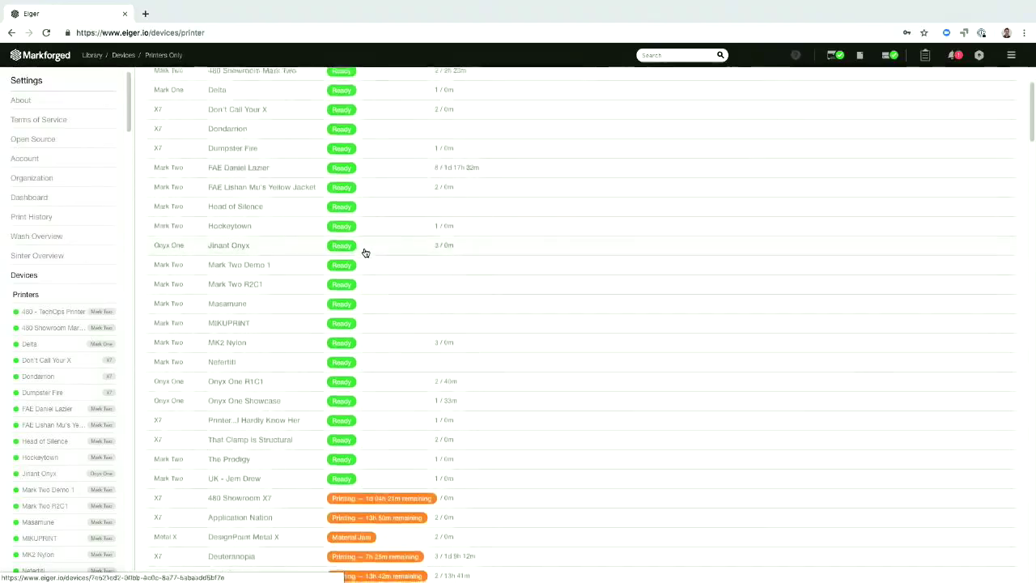
scroll(365, 254, down, 1)
scroll(369, 281, down, 1)
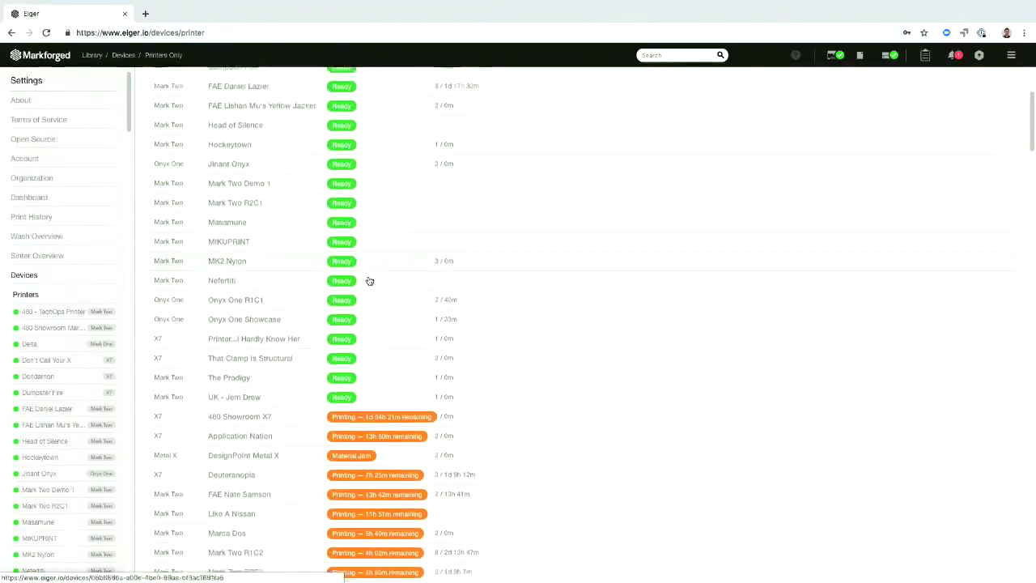
scroll(369, 281, down, 3)
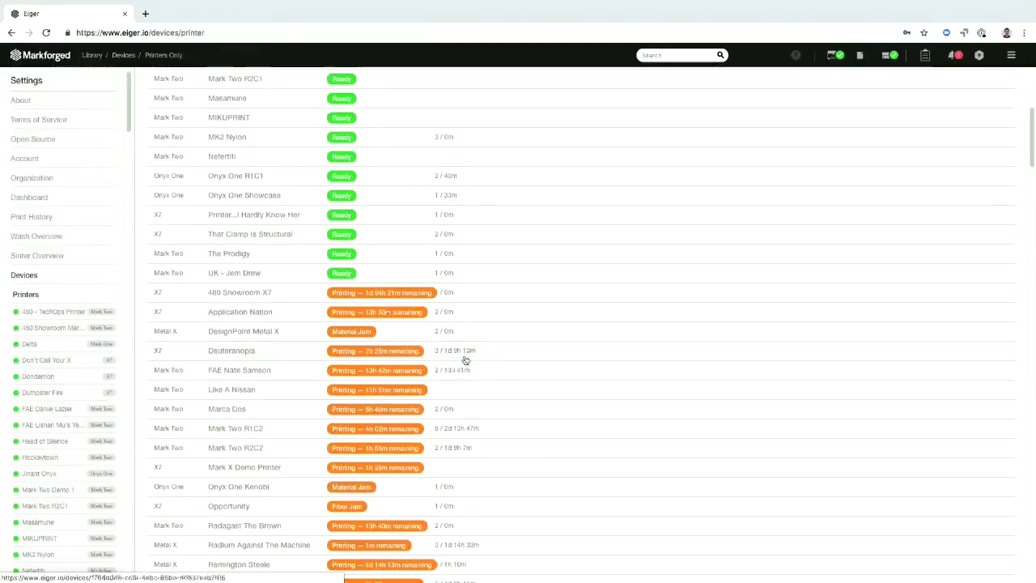
scroll(465, 360, down, 4)
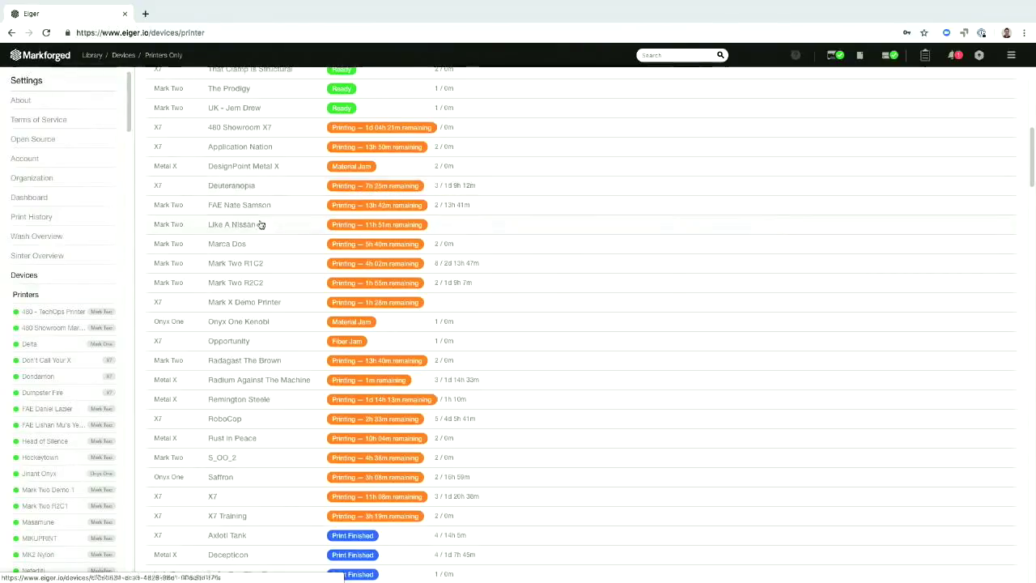
Open the 480 Showroom X7 printer's page and review its current print, print queue and print history
click(253, 126)
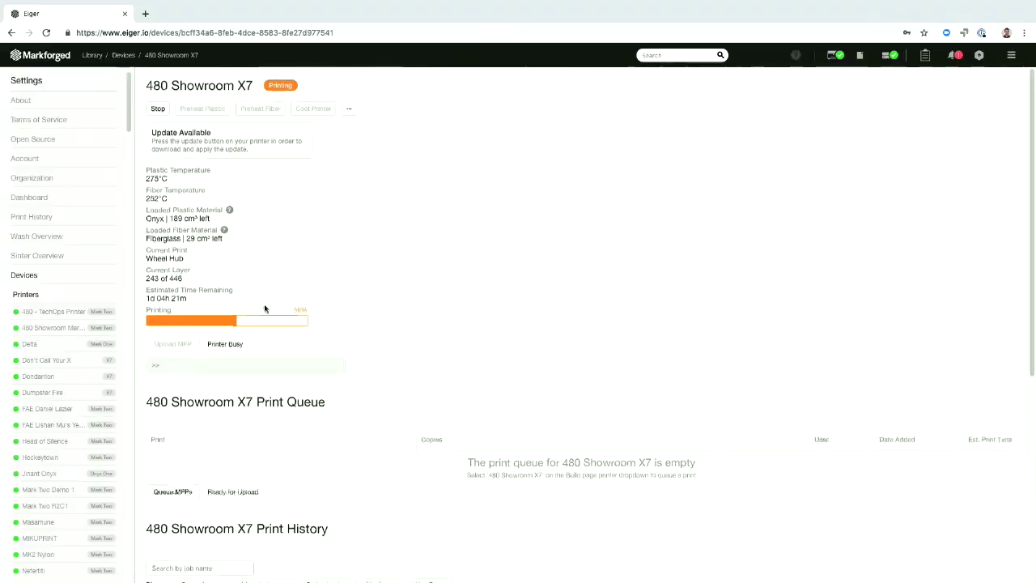
scroll(265, 308, down, 1)
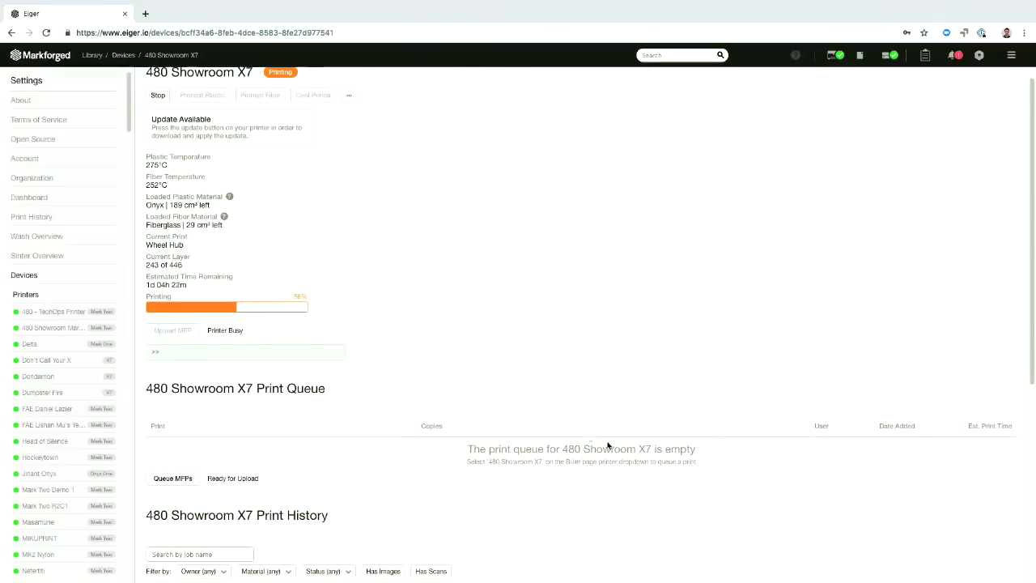
scroll(608, 445, down, 4)
scroll(434, 468, up, 4)
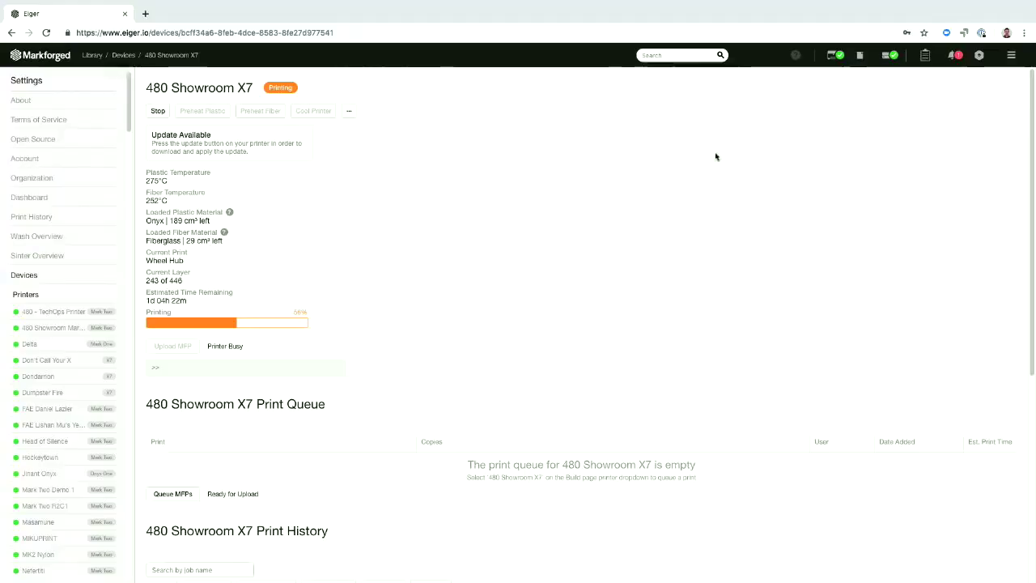
Return to the Alignment Bracket session, go back to the library, and open and clone the motor-mount part
key(ctrl+Left)
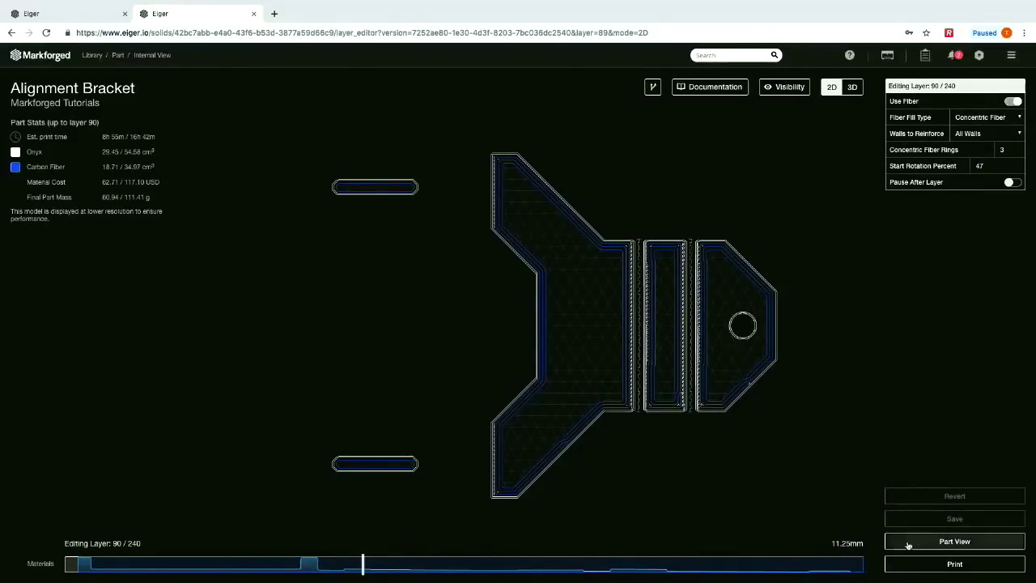
click(908, 543)
click(93, 55)
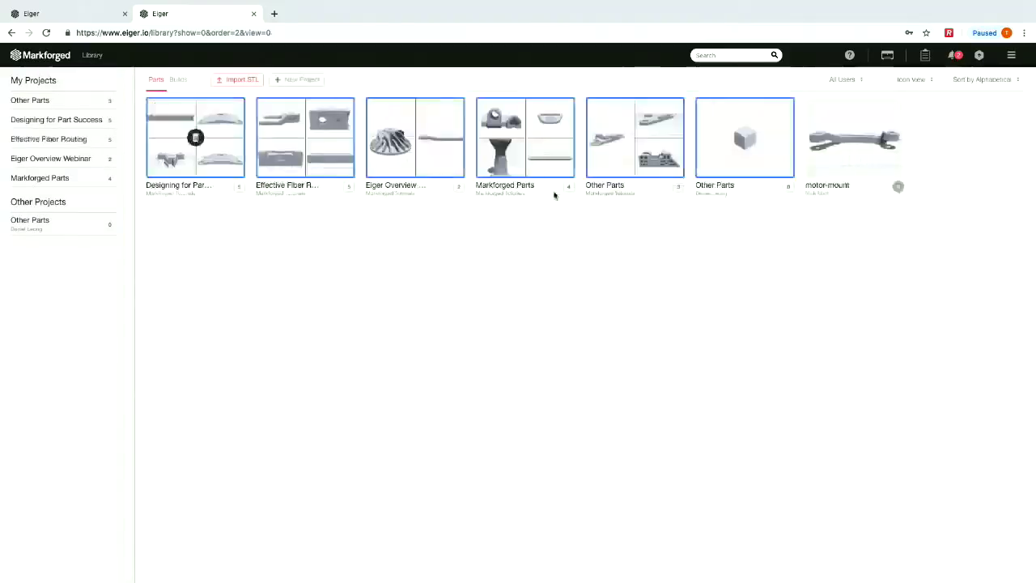
click(831, 142)
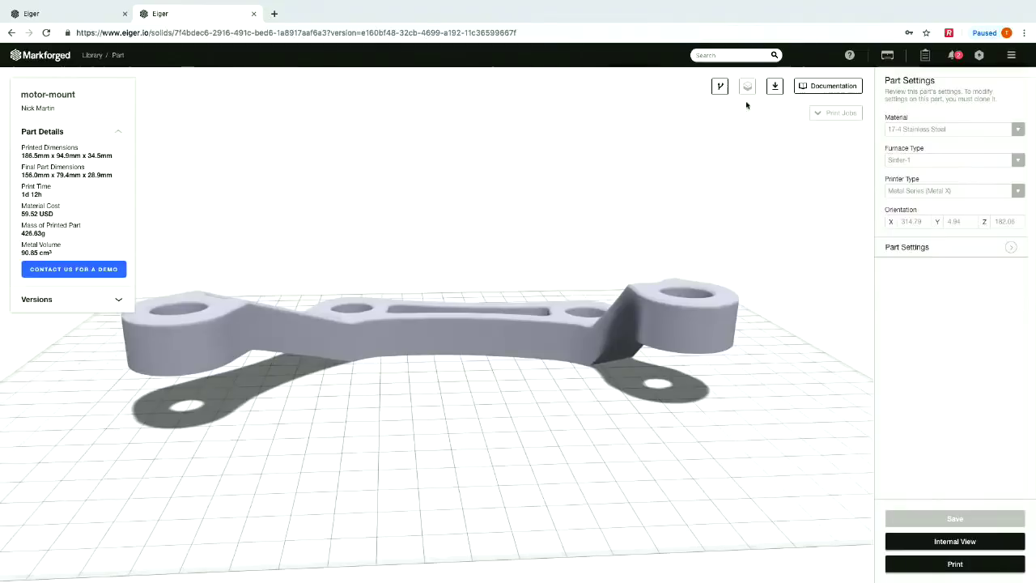
click(719, 86)
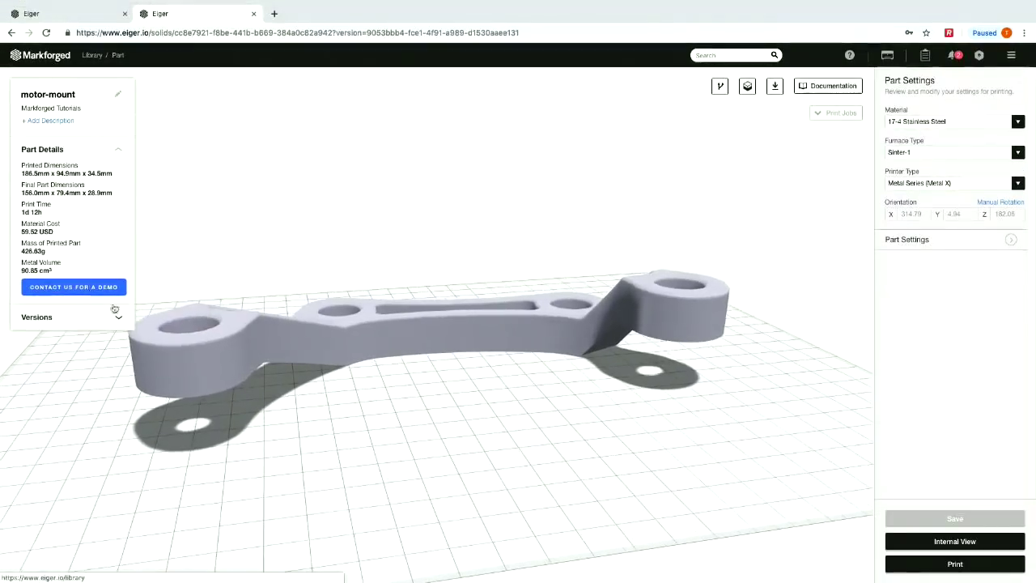
Add the description "It's a motor mount" to the cloned motor-mount part
click(42, 120)
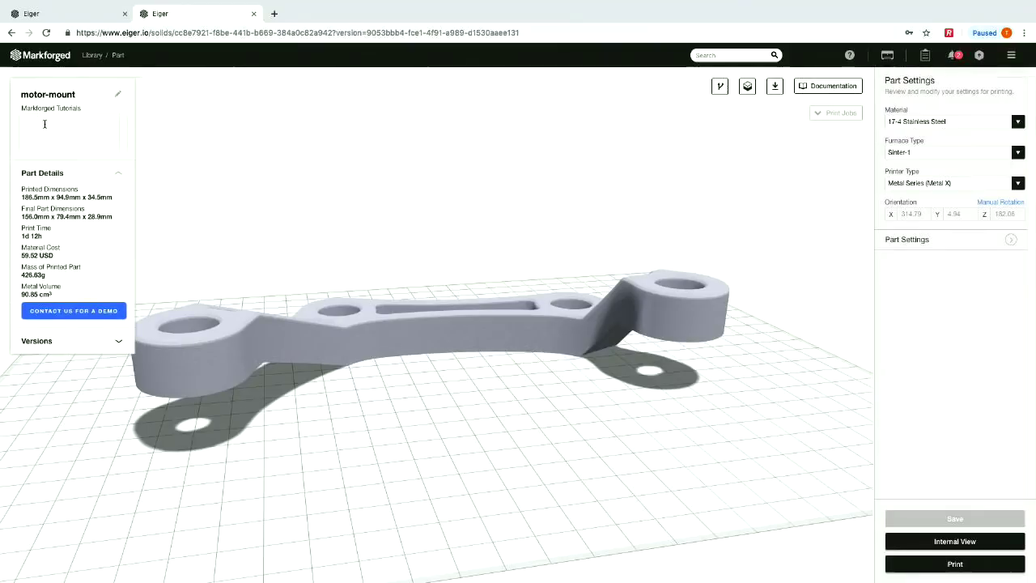
text(It's a moto)
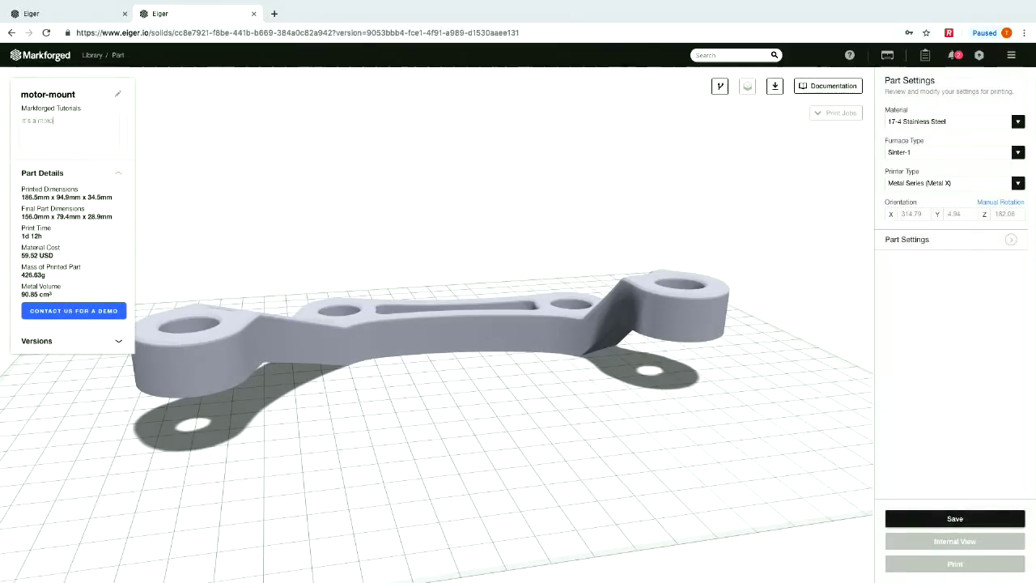
text(r mount)
click(139, 127)
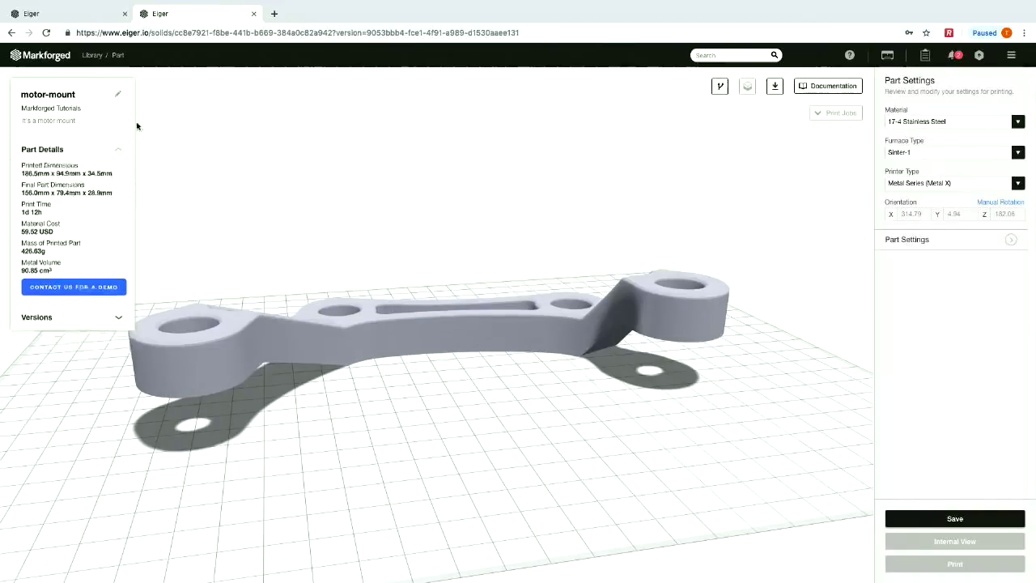
Review the motor-mount's version history and part details, and look over its model
click(64, 318)
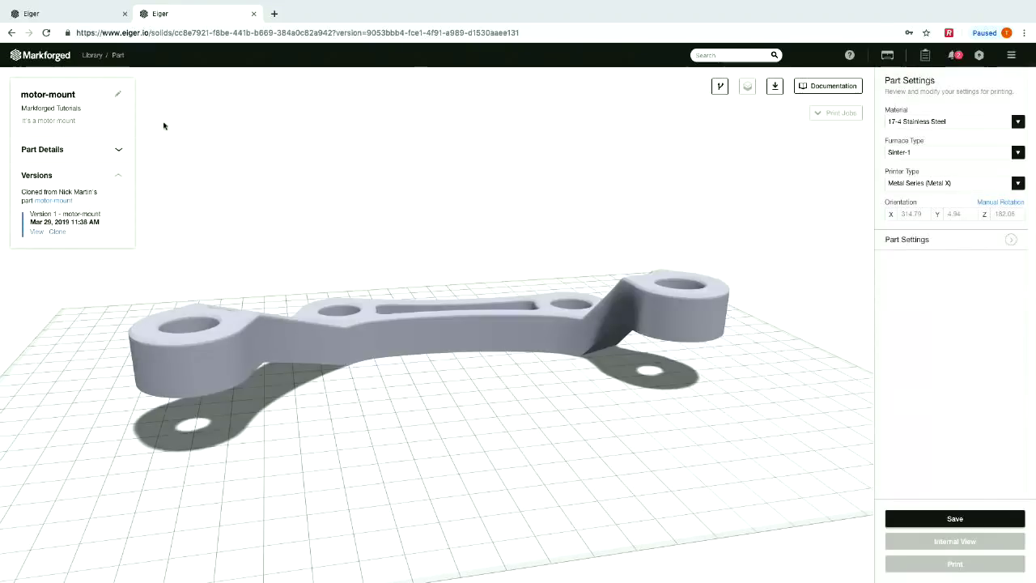
click(120, 176)
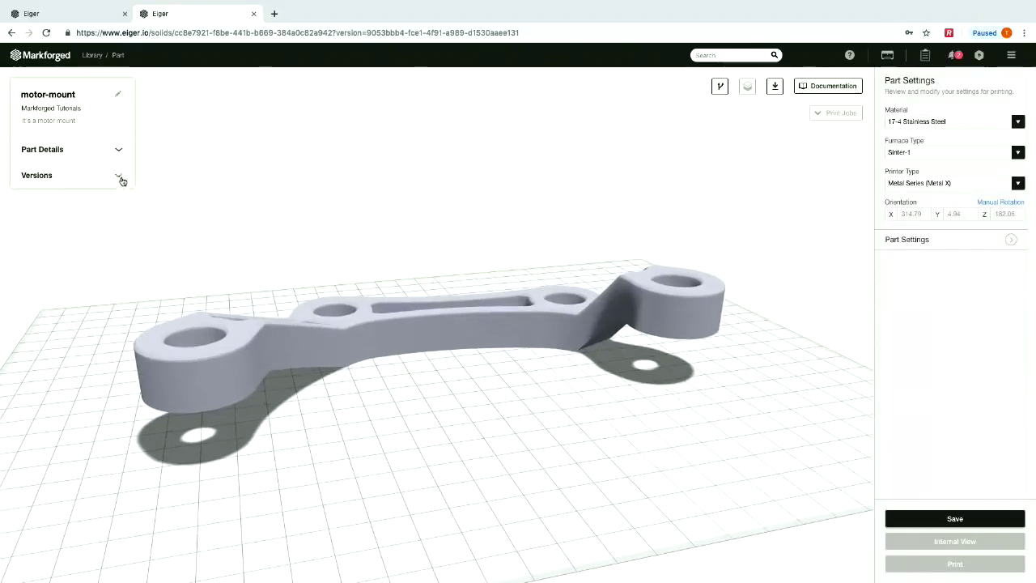
click(116, 149)
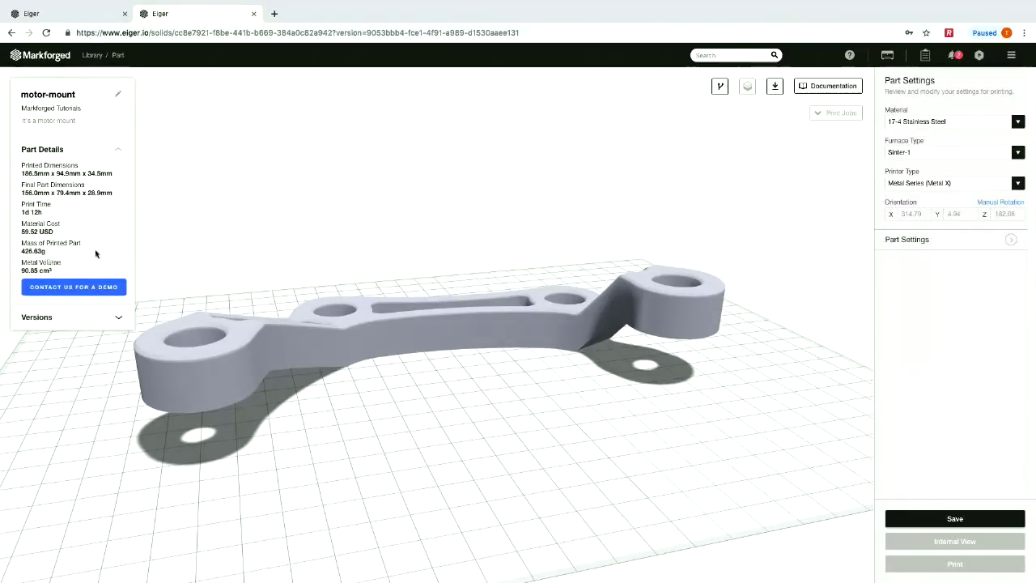
drag(317, 234, 308, 234)
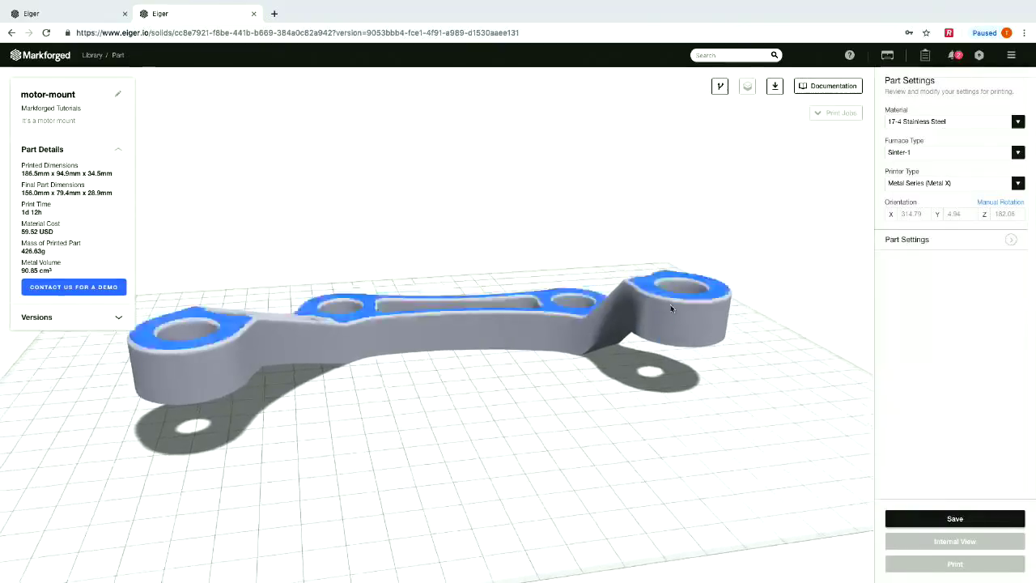
Try H13 Tool Steel as the motor-mount's material and set it back to 17-4 Stainless Steel
click(898, 127)
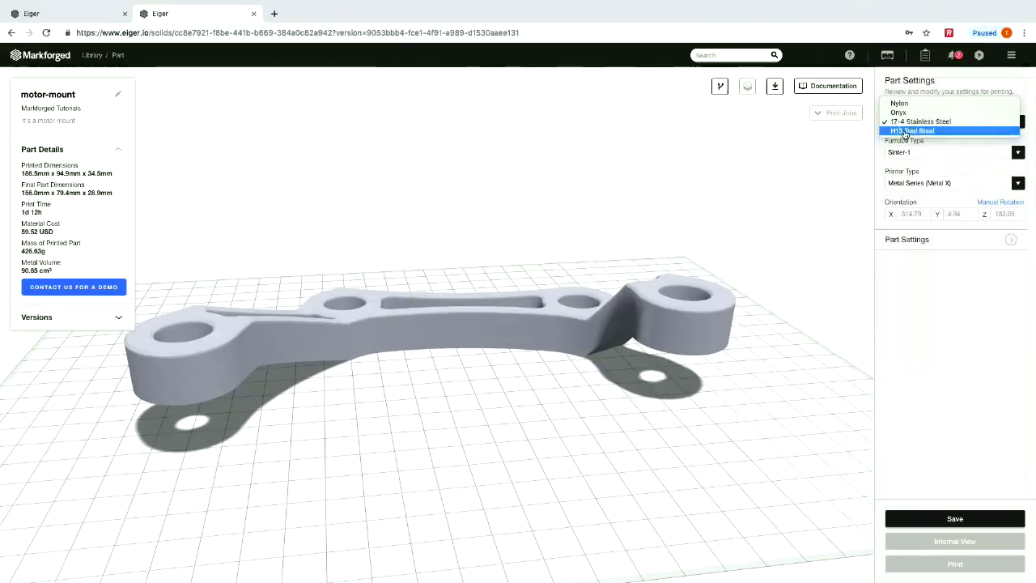
click(905, 132)
click(890, 125)
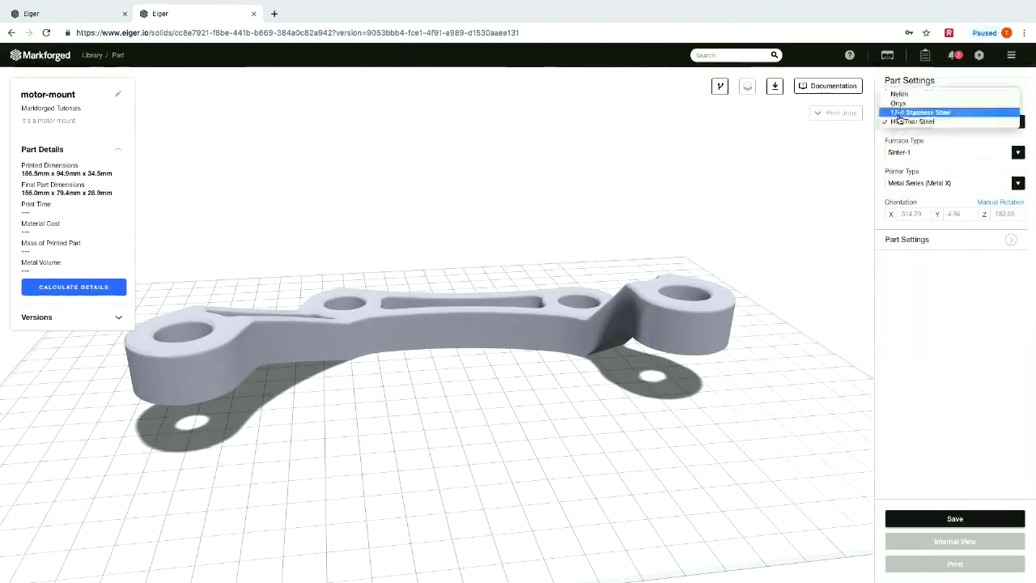
click(898, 113)
Check the furnace and printer type choices, keeping Sinter-1 and Metal Series (Metal X), and expand the units, scale and layer height settings
click(892, 153)
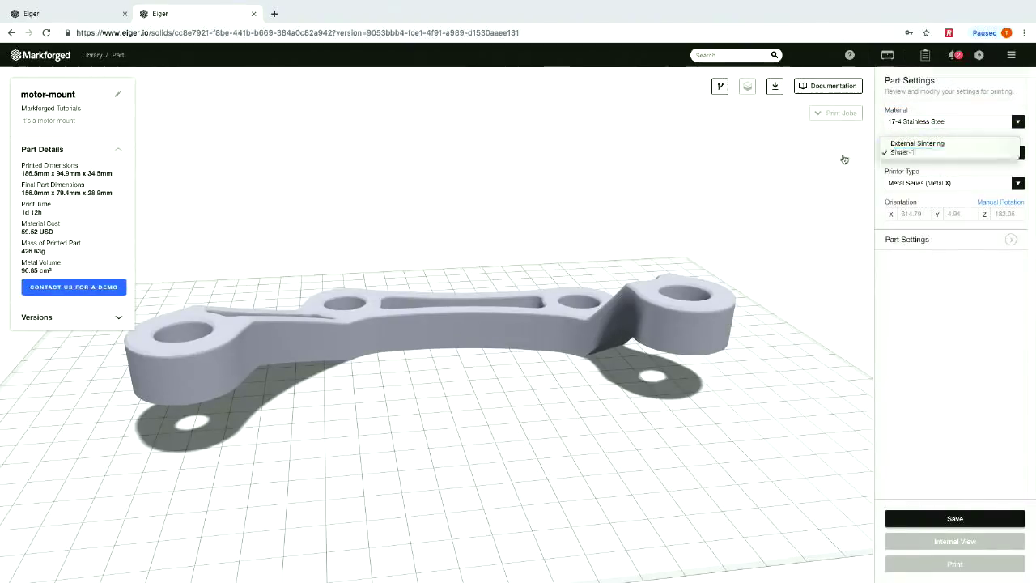
click(898, 152)
click(894, 183)
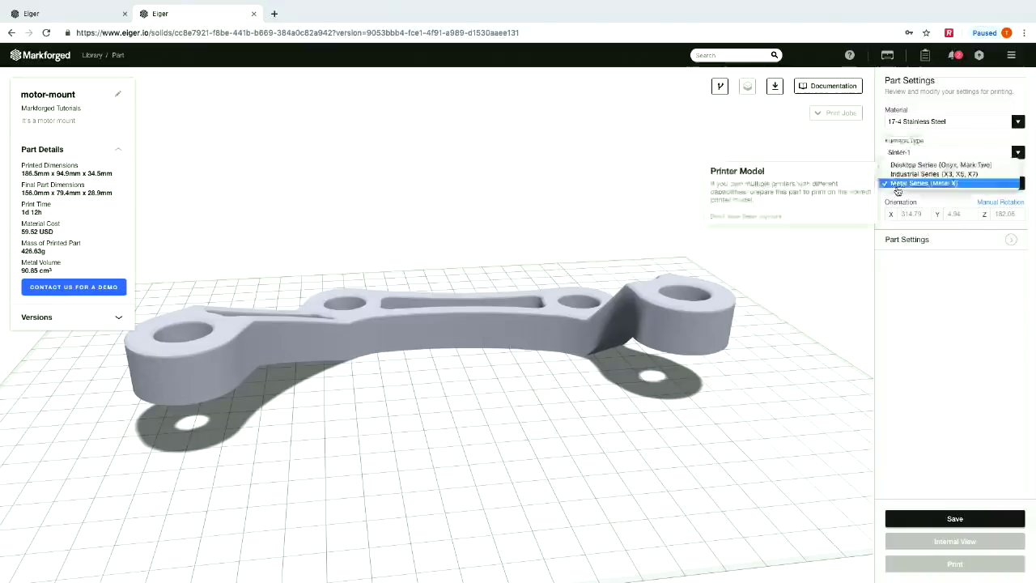
click(643, 160)
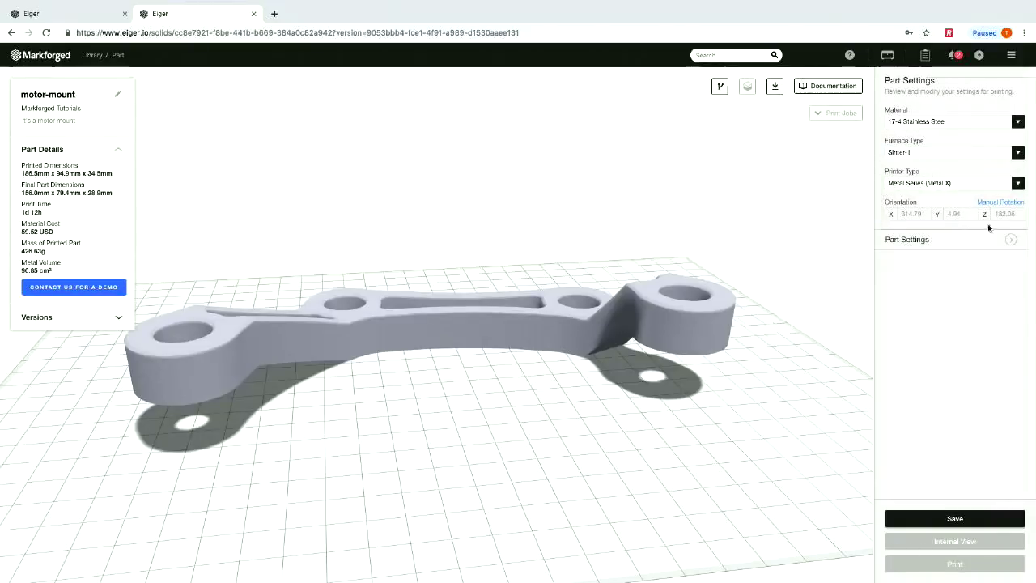
click(910, 240)
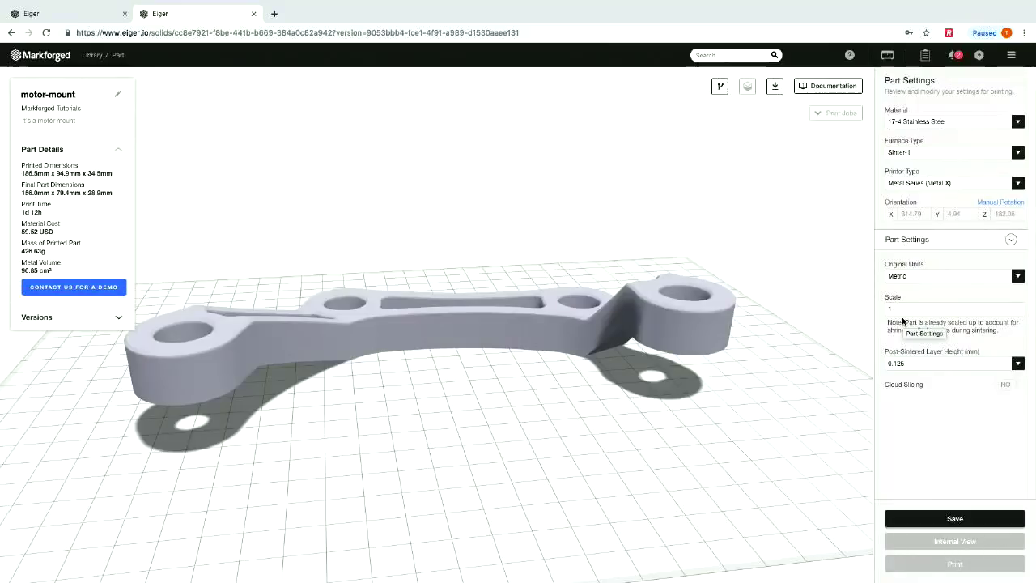
Look over the motor-mount model, save its part settings, and open its internal view
drag(348, 462, 343, 488)
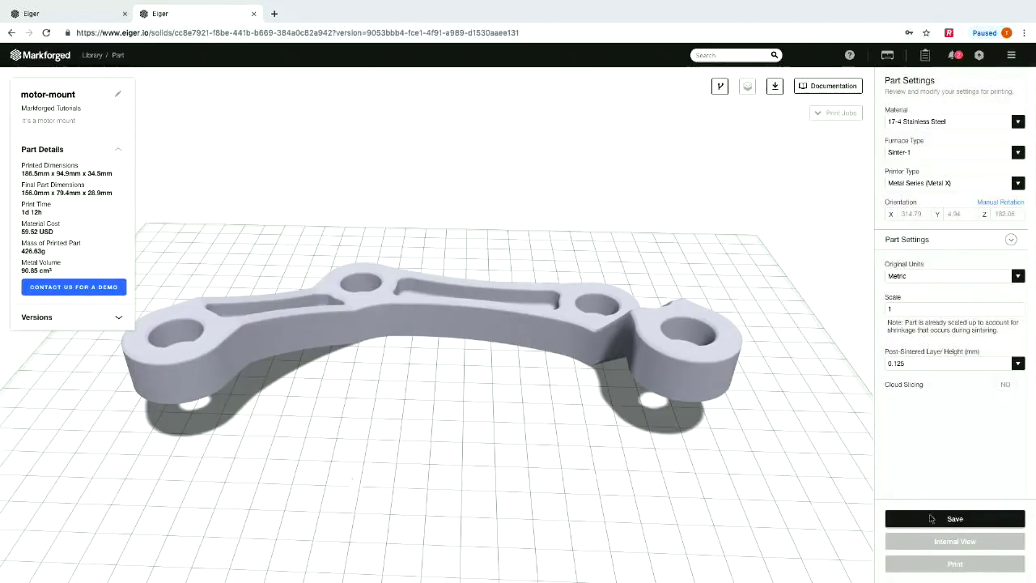
drag(511, 520, 400, 456)
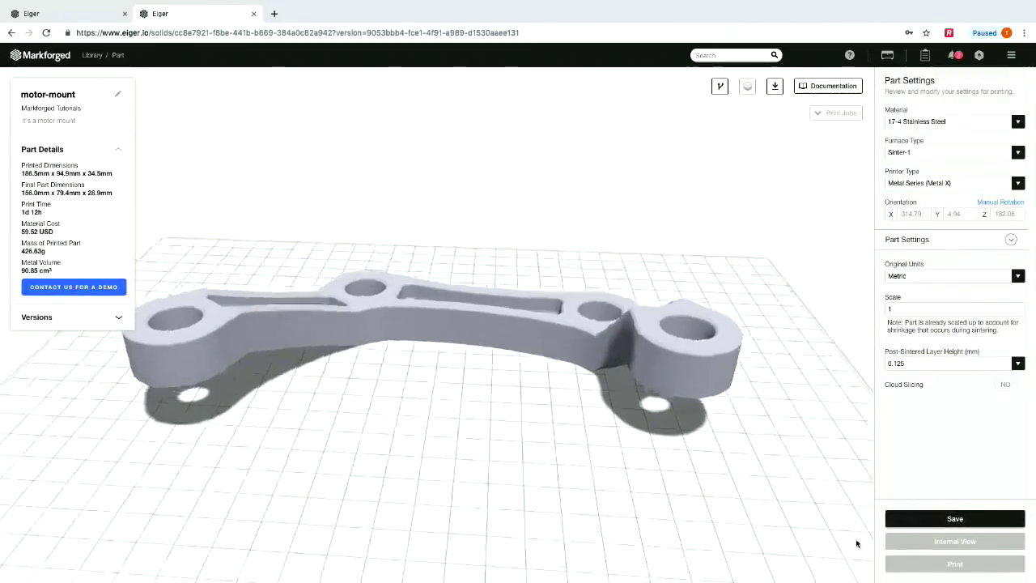
click(910, 518)
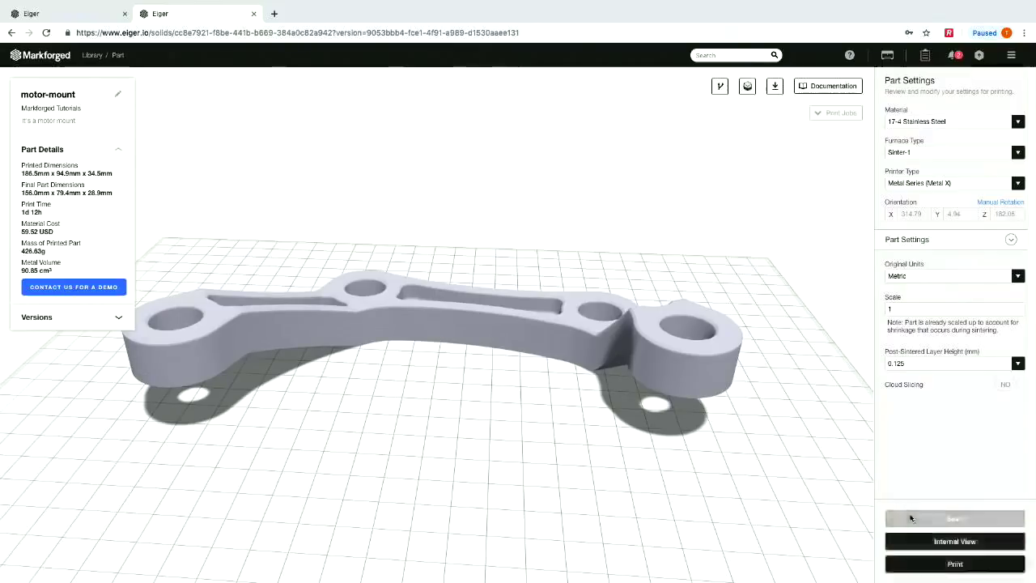
click(940, 547)
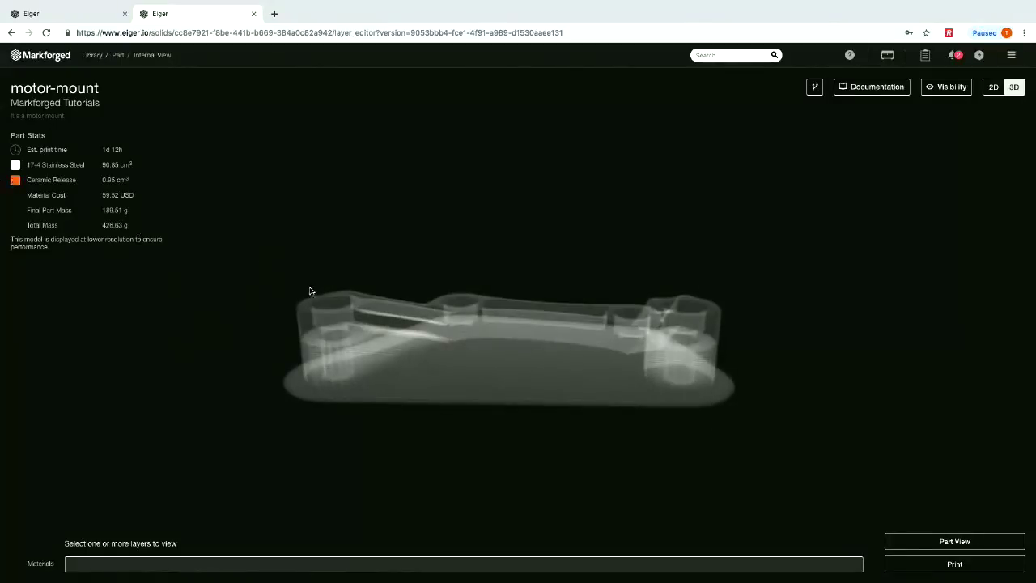
Inspect the sliced motor-mount in 3D, hiding its support material and showing it again
drag(310, 292, 300, 321)
drag(485, 432, 551, 396)
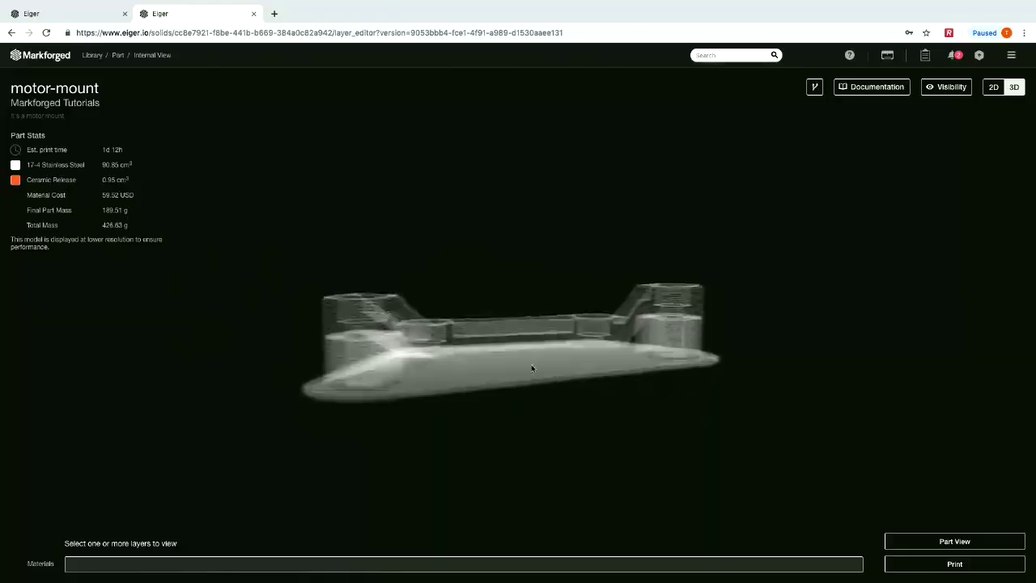
scroll(539, 361, up, 1)
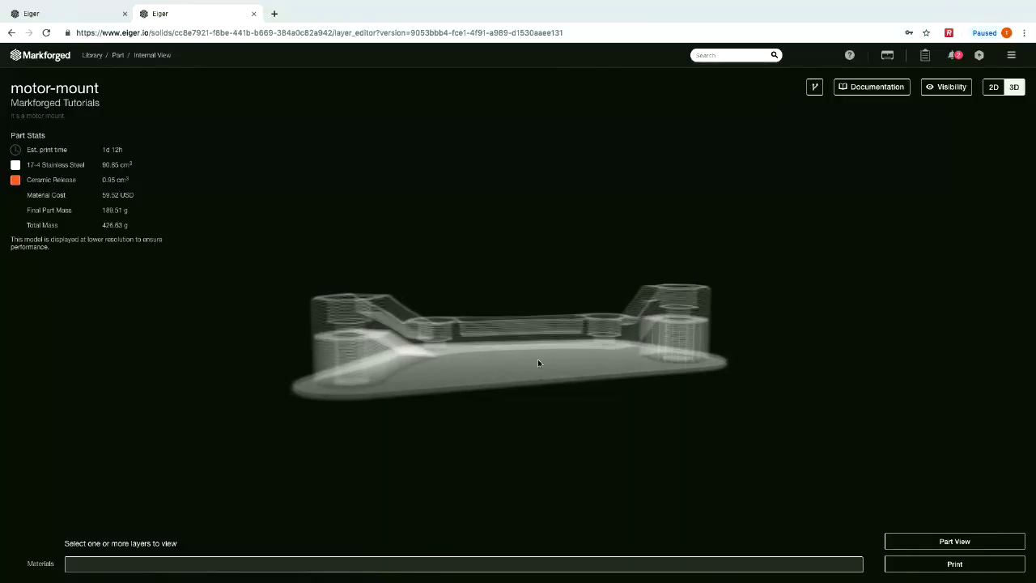
drag(538, 363, 344, 352)
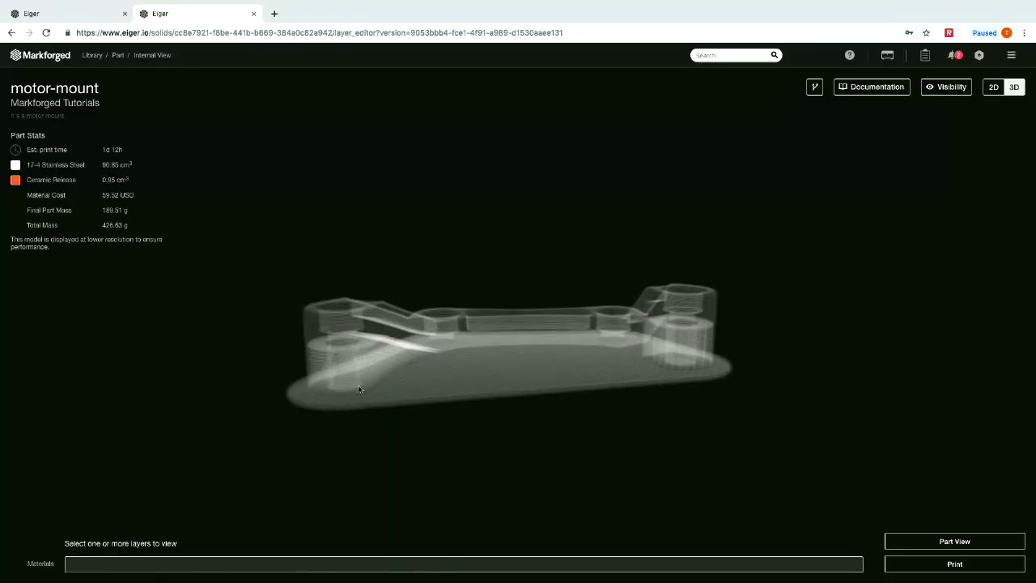
drag(694, 346, 658, 351)
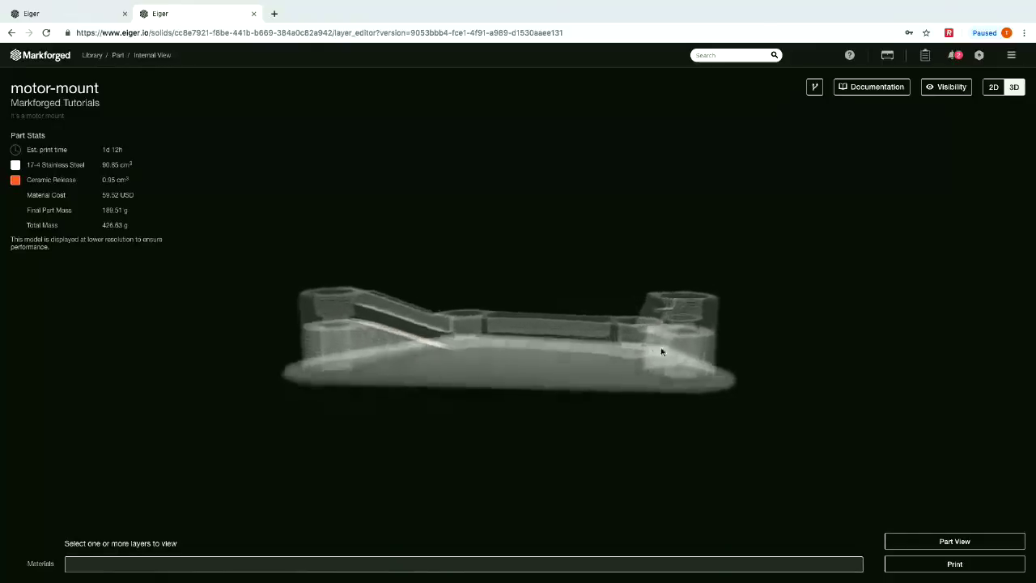
click(931, 88)
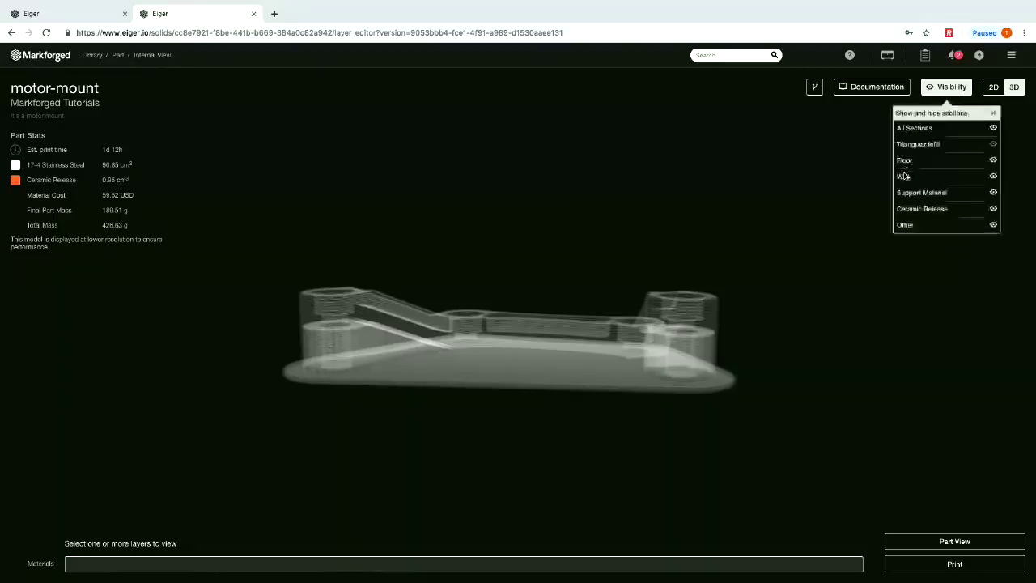
click(993, 192)
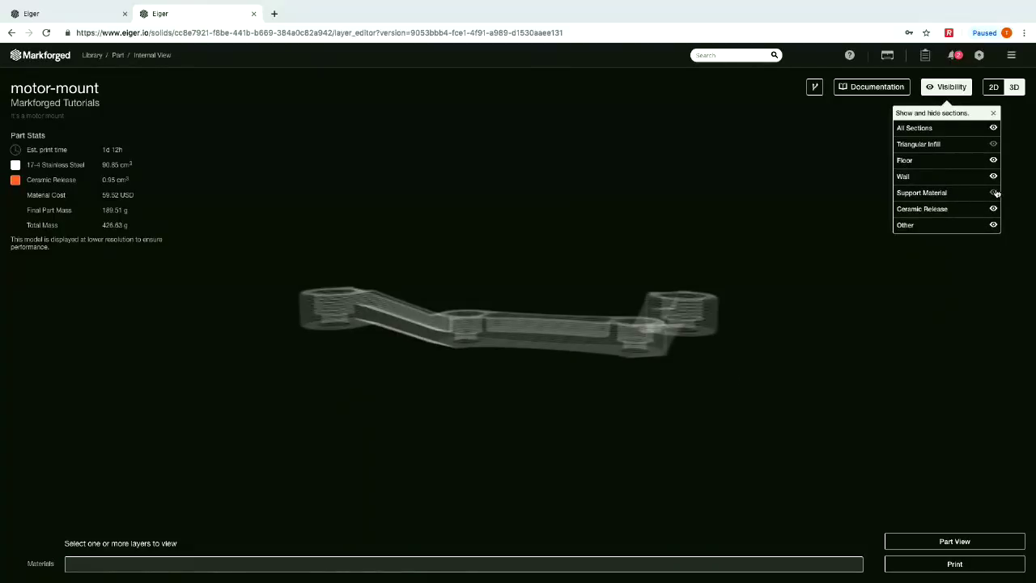
click(995, 192)
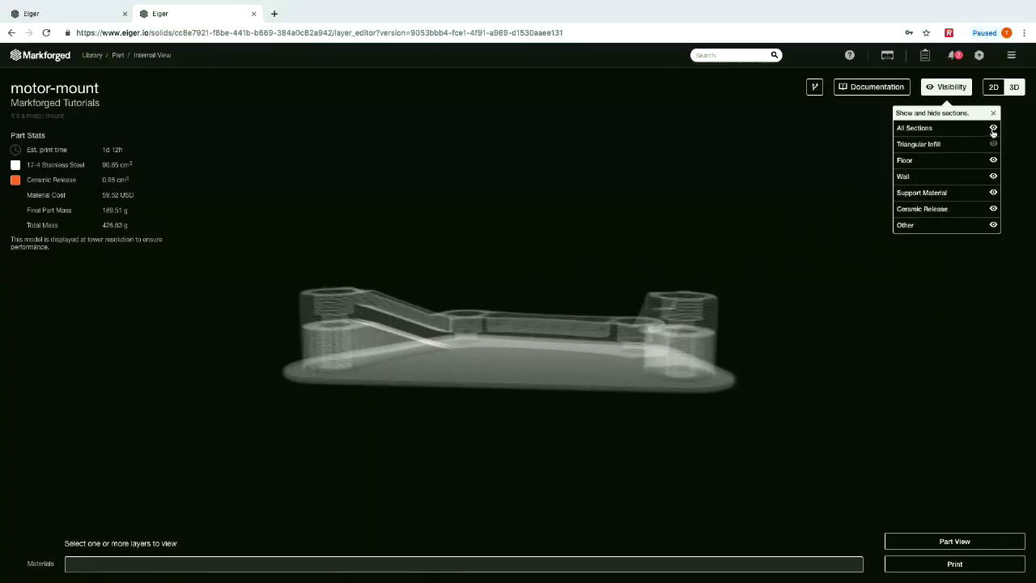
Isolate the support material by hiding all other sections, and view the raft and supports from an angle
click(992, 129)
click(992, 192)
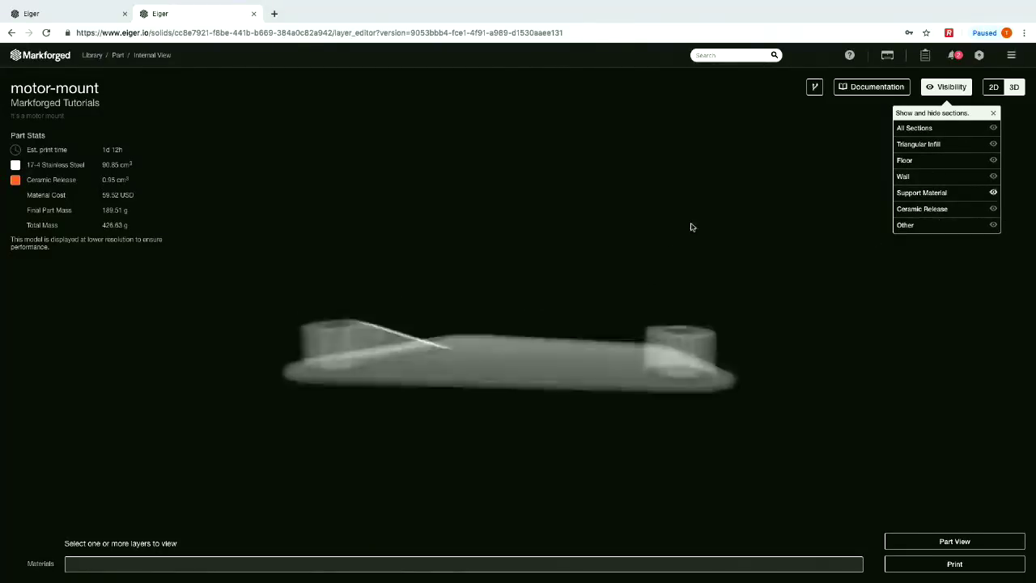
drag(691, 228, 617, 245)
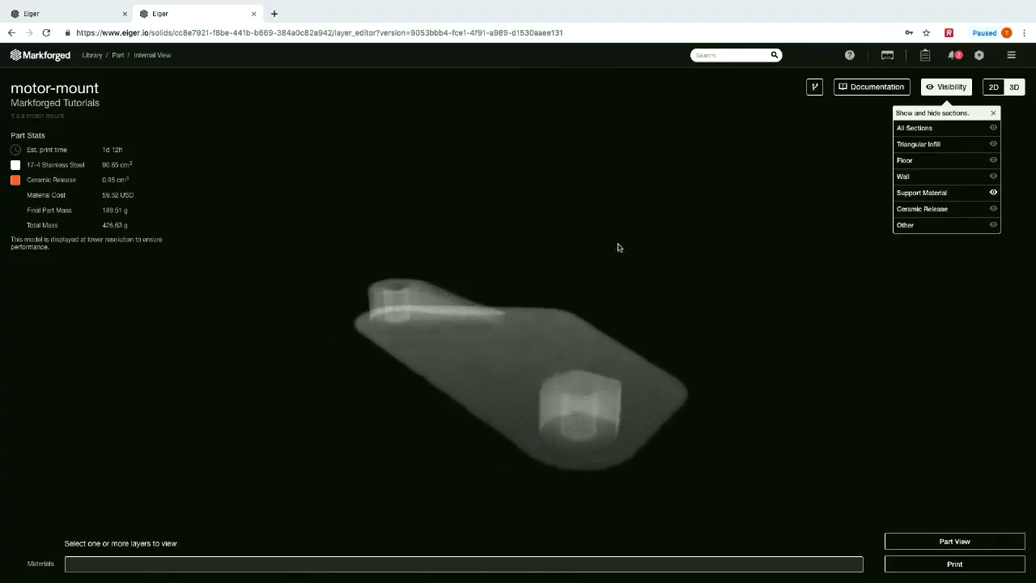
Toggle the ceramic release section on and off, and make all sections visible again
click(993, 208)
click(993, 209)
click(993, 127)
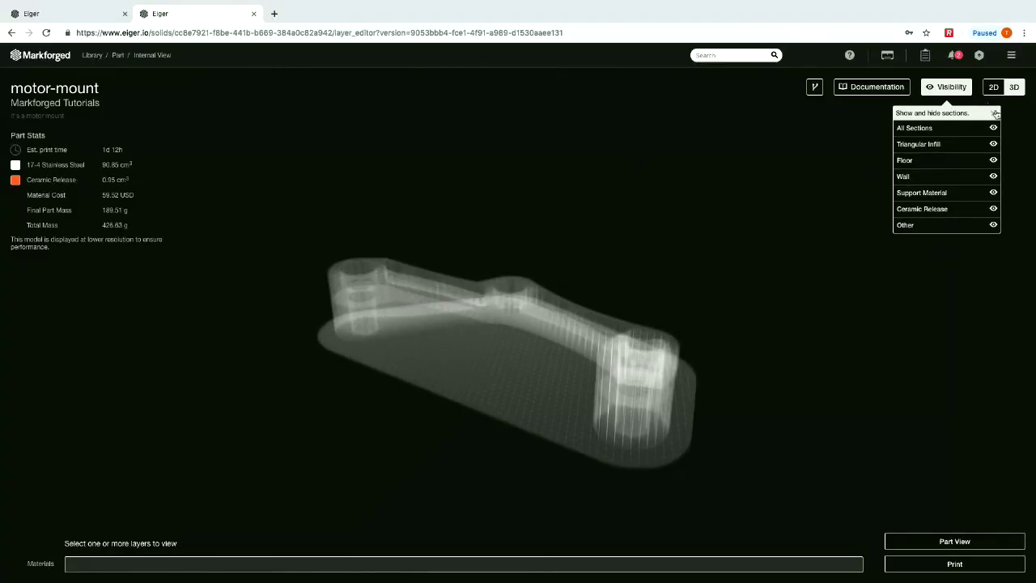
click(994, 114)
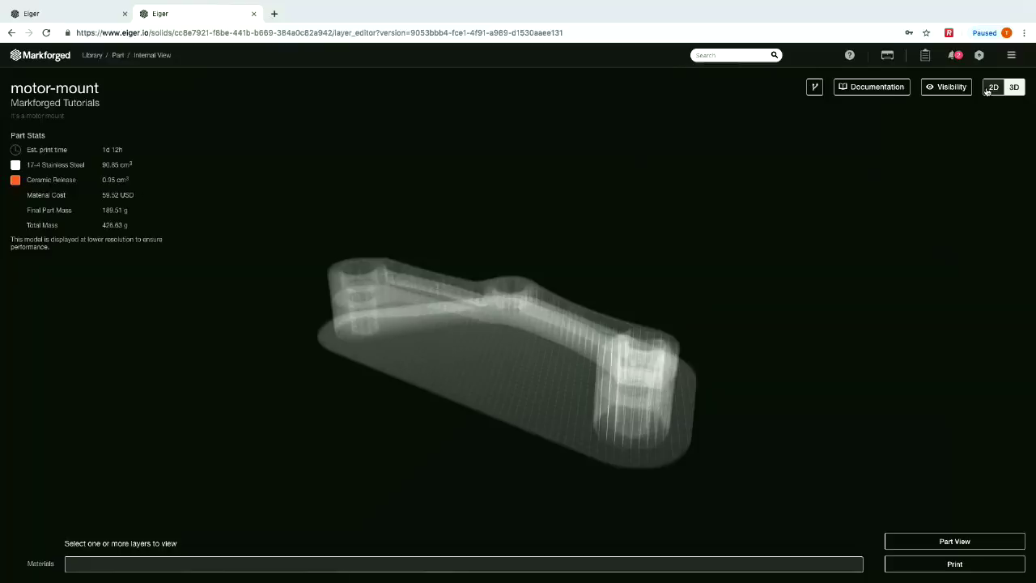
Switch to the 2D layer view, step up through the raft to layer 22, and go back to the ceramic release on layer 20
click(986, 91)
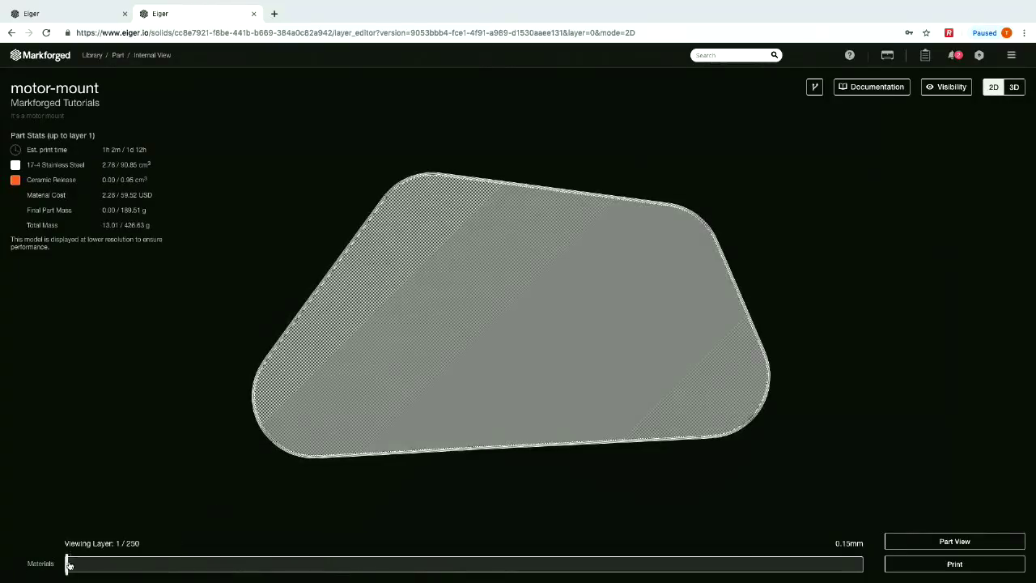
drag(69, 565, 70, 564)
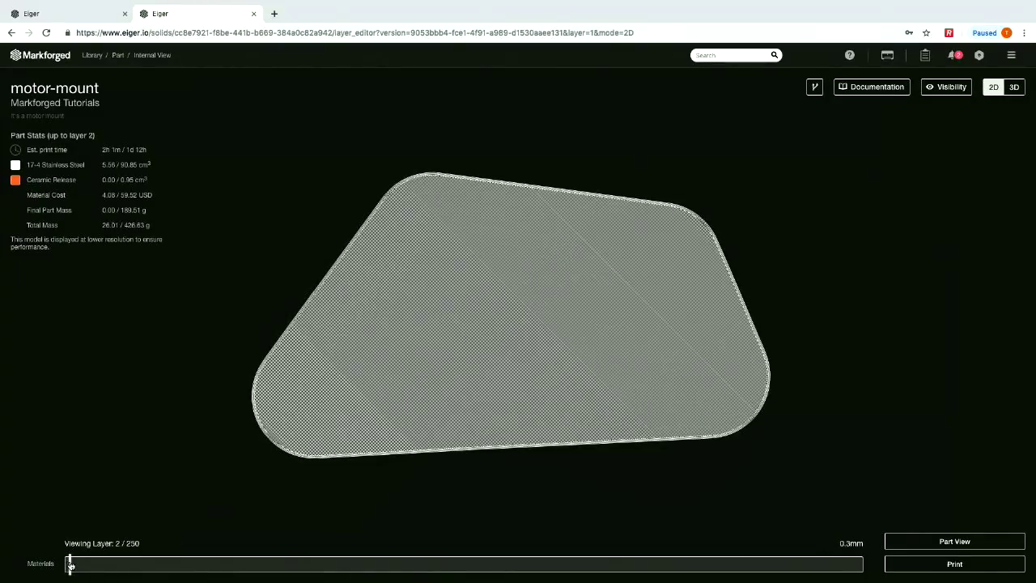
key(Right)
key(Right)
key(Right)
key(Right)
key(Right)
key(Right)
key(Right)
key(Right)
key(Right)
key(Right)
key(Right)
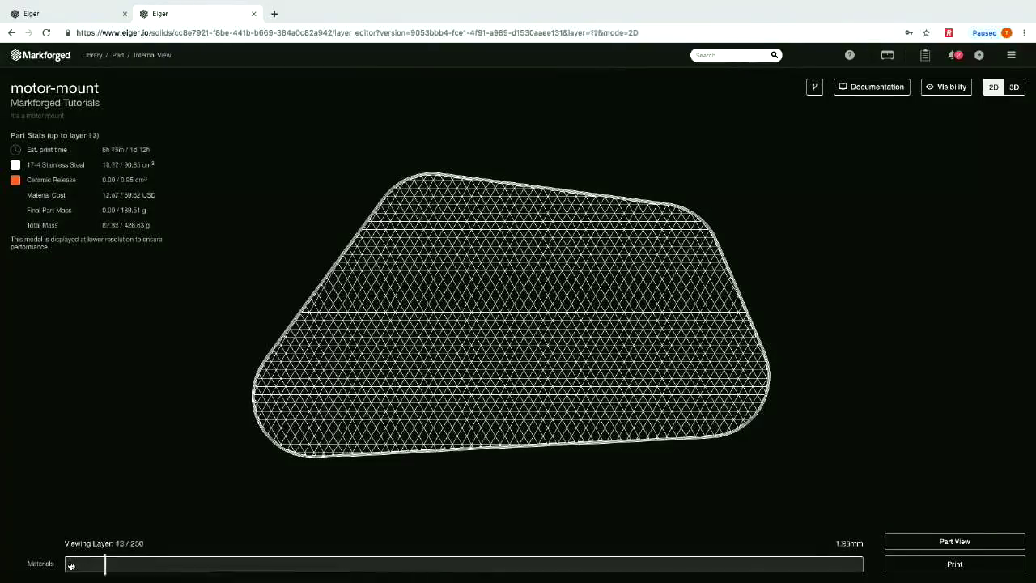
key(Right)
key(Right)
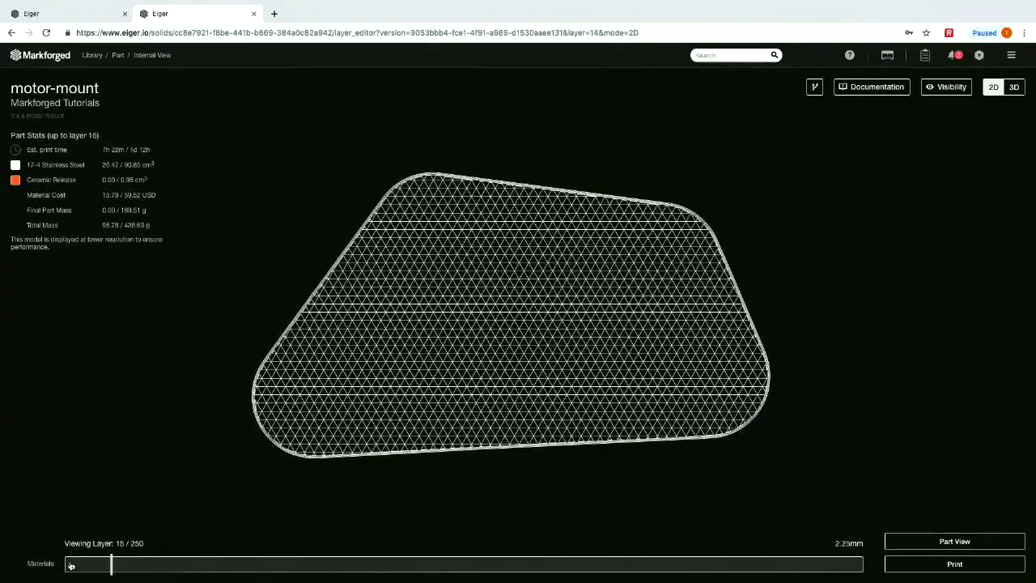
key(Right)
key(Right)
key(Right)
key(Right)
key(Right)
key(Right)
key(Right)
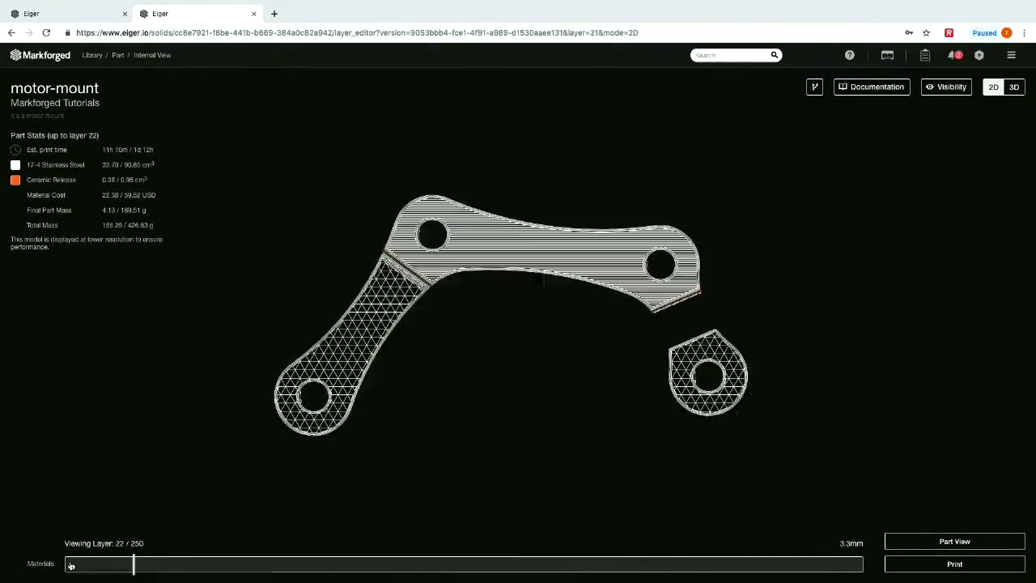
key(Left)
key(Left)
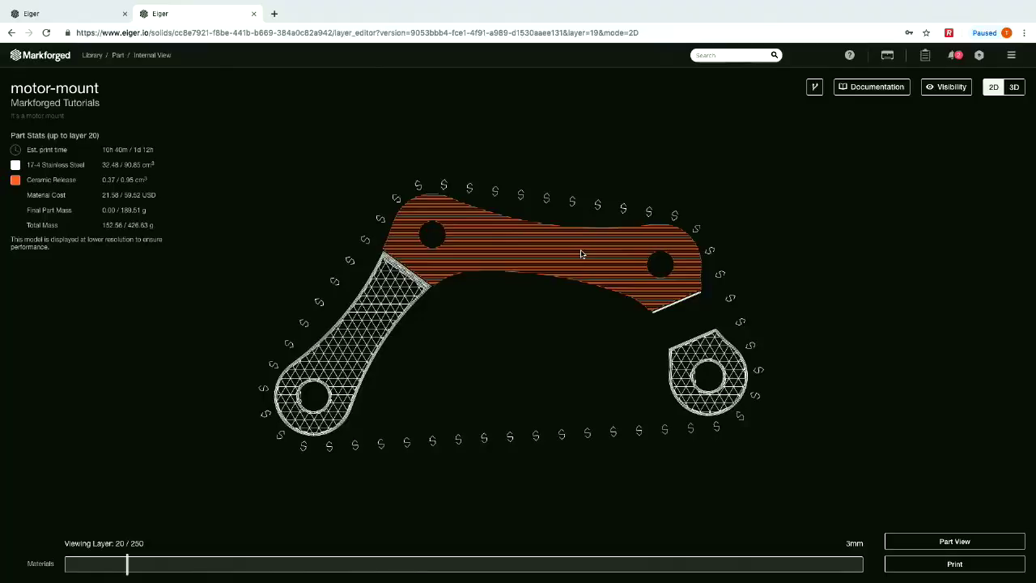
Step upward through the motor-mount's slices from the ceramic release layer to layer 75
key(Up)
key(Up)
key(Up)
key(Up)
key(Up)
key(Up)
key(Up)
key(Up)
key(Up)
key(Up)
key(Up)
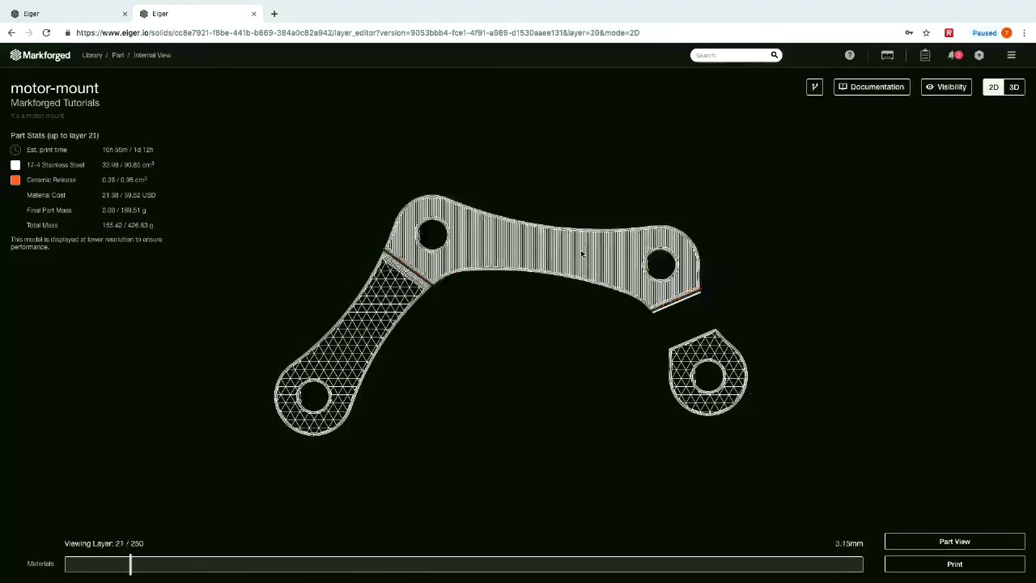
key(Up)
key(Up)
key(Up)
key(Up)
key(Up)
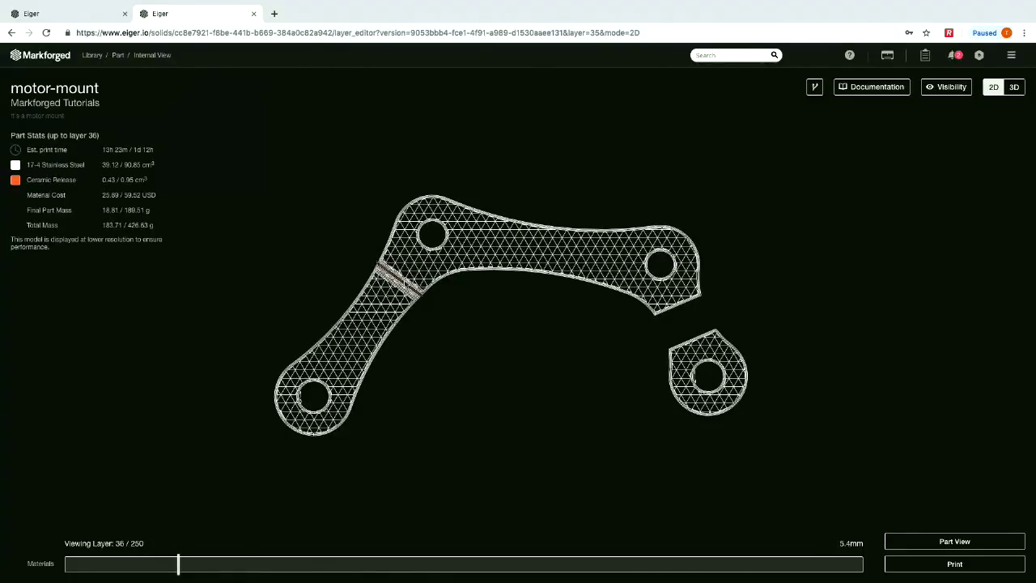
key(Up)
key(Up)
key(Up)
key(Up)
key(Up)
key(Up)
key(Up)
key(Up)
key(Up)
key(Up)
key(Up)
key(Up)
key(Up)
key(Up)
key(Up)
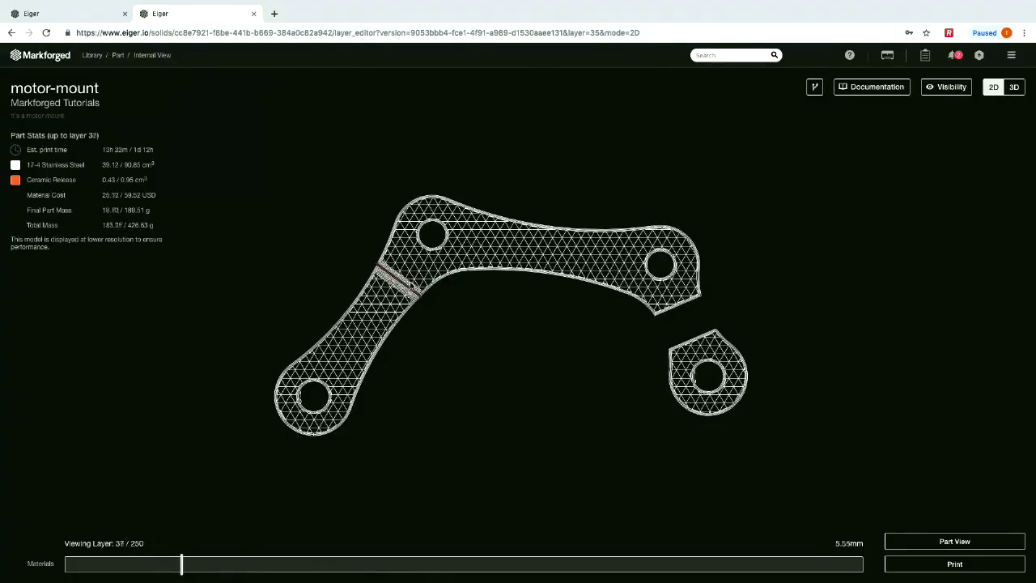
key(Up)
key(Up)
key(Up)
key(Up)
key(Up)
key(Up)
key(Up)
key(Up)
key(Up)
key(Up)
key(Up)
key(Up)
key(Up)
key(Up)
key(Up)
key(Up)
key(Up)
key(Up)
key(Up)
key(Up)
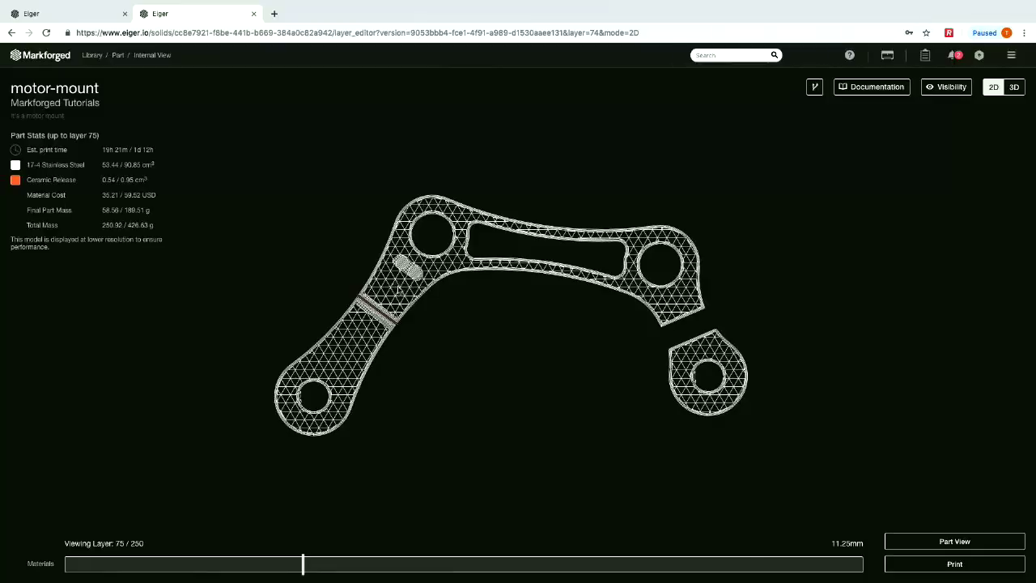
Hide the support material on layer 75 to distinguish it from the part, and show it again
click(946, 88)
click(994, 194)
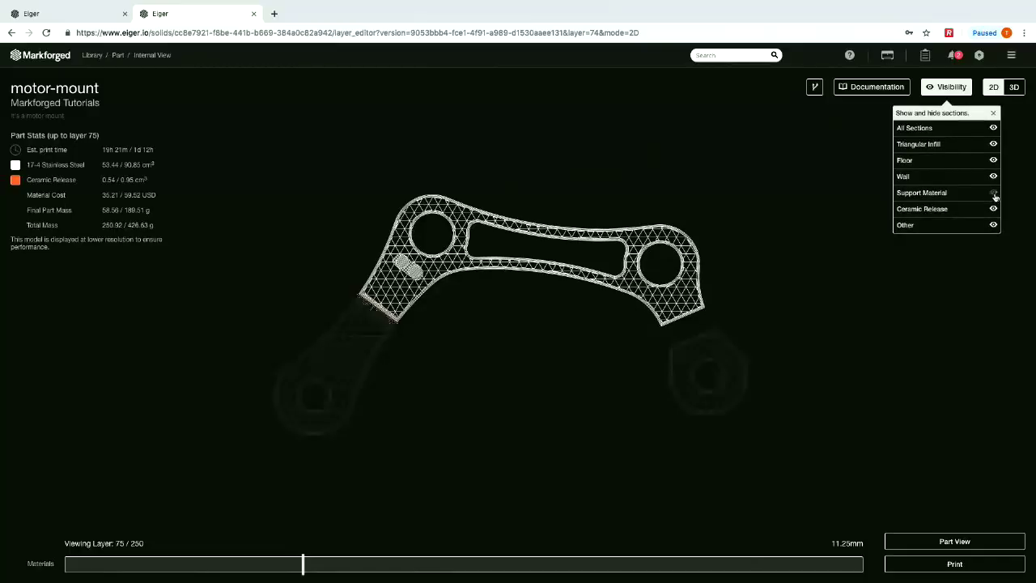
right_click(994, 196)
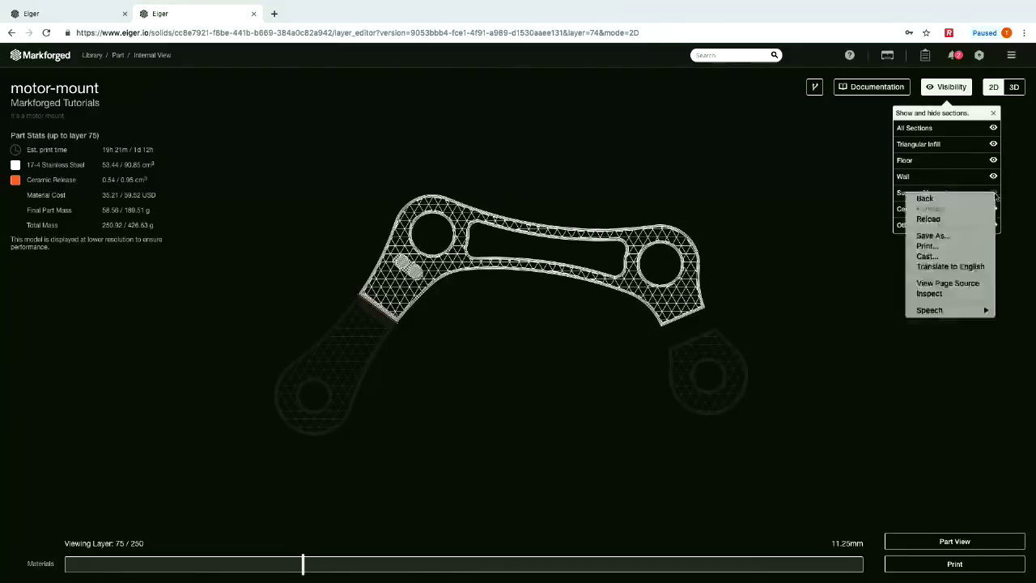
click(1008, 199)
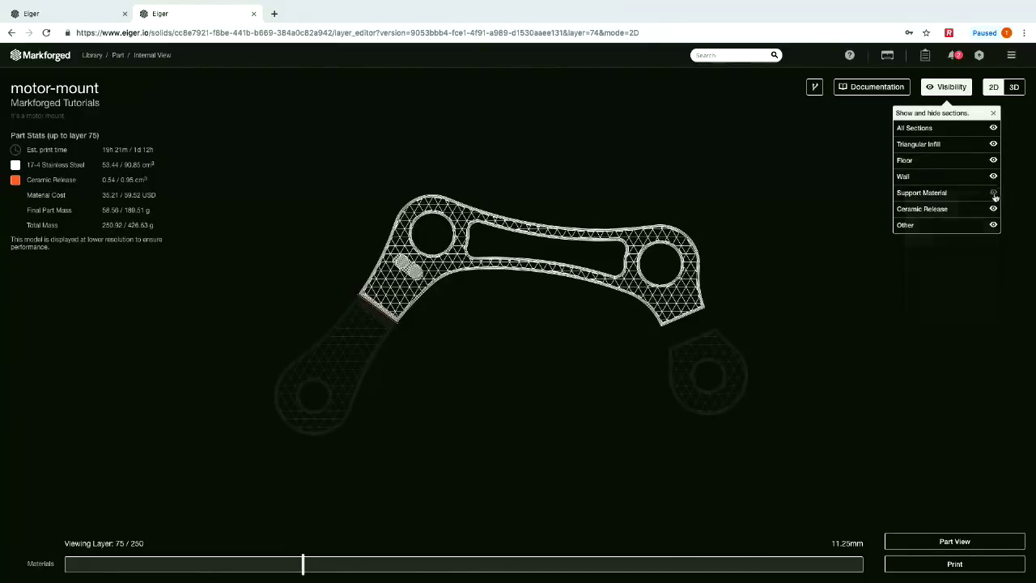
click(994, 194)
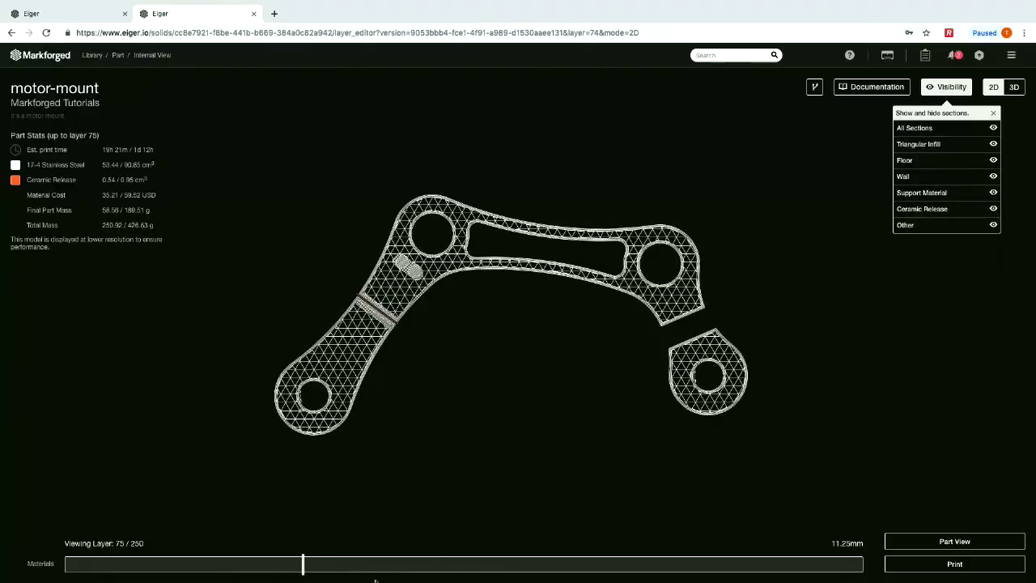
Move through the upper slices of the motor-mount, viewing layer 146 and layer 207
drag(309, 571, 529, 579)
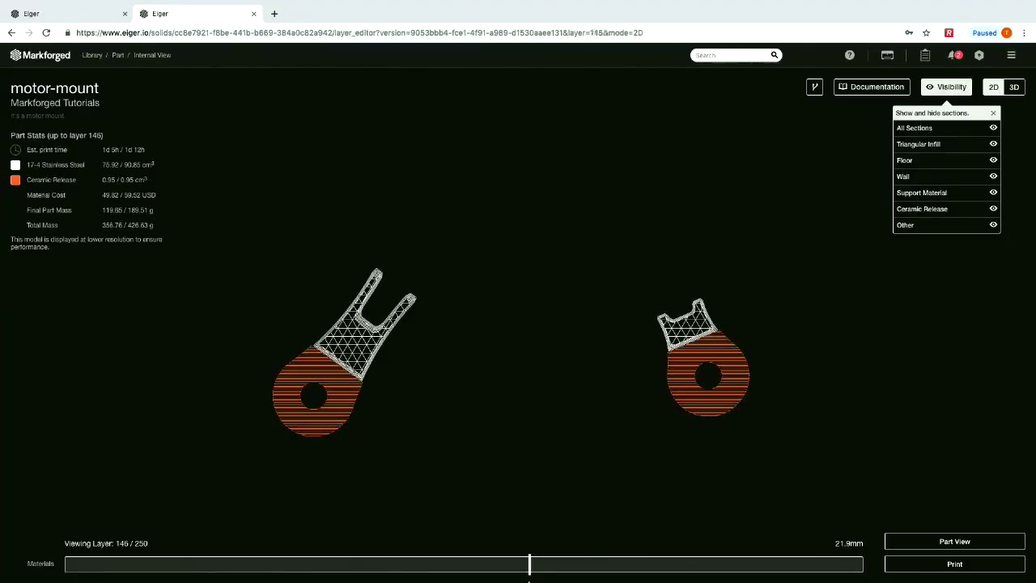
drag(528, 564, 726, 566)
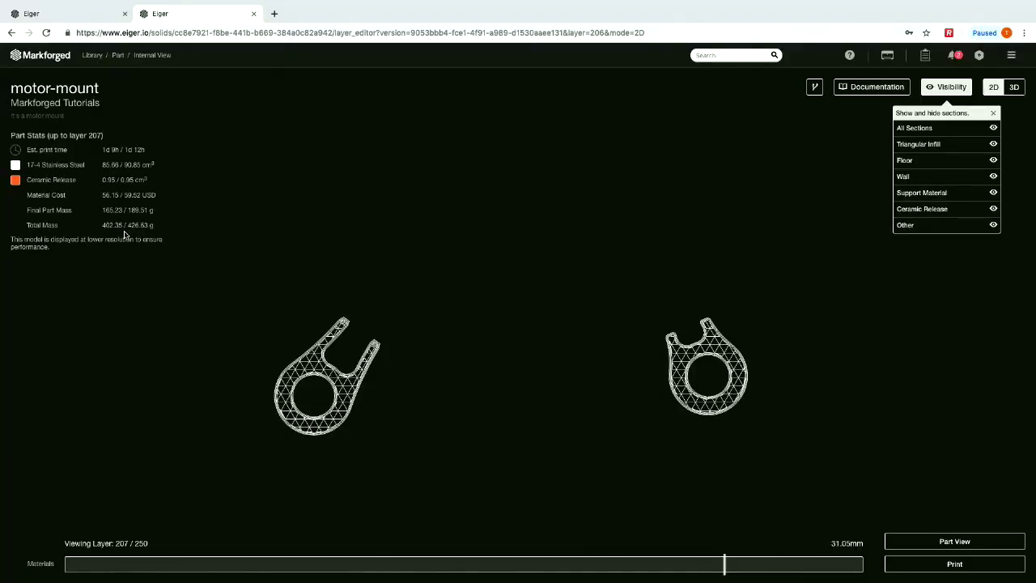
Leave the sliced layers and view the motor-mount's solid model in the part view
click(933, 542)
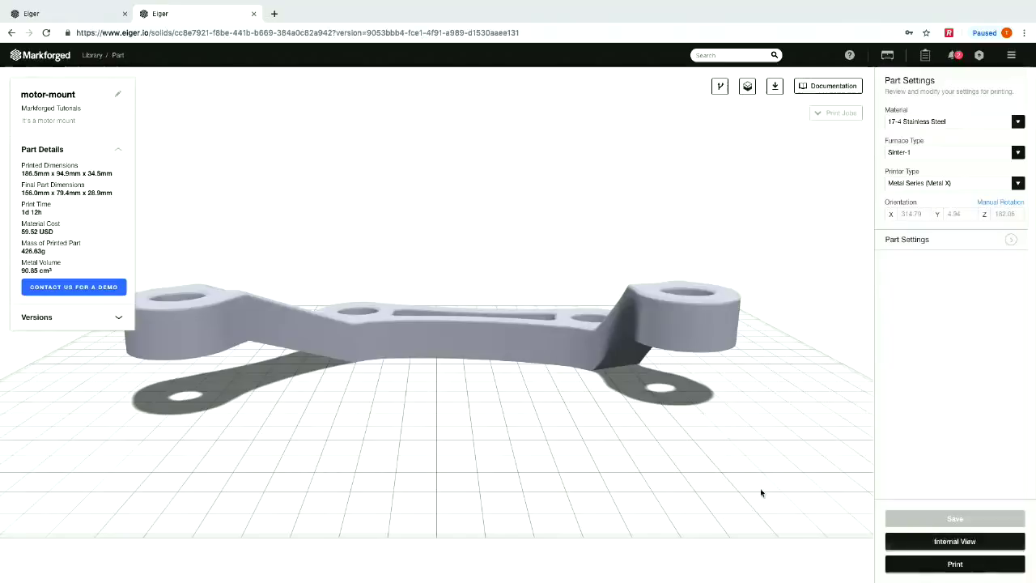
drag(760, 488, 747, 467)
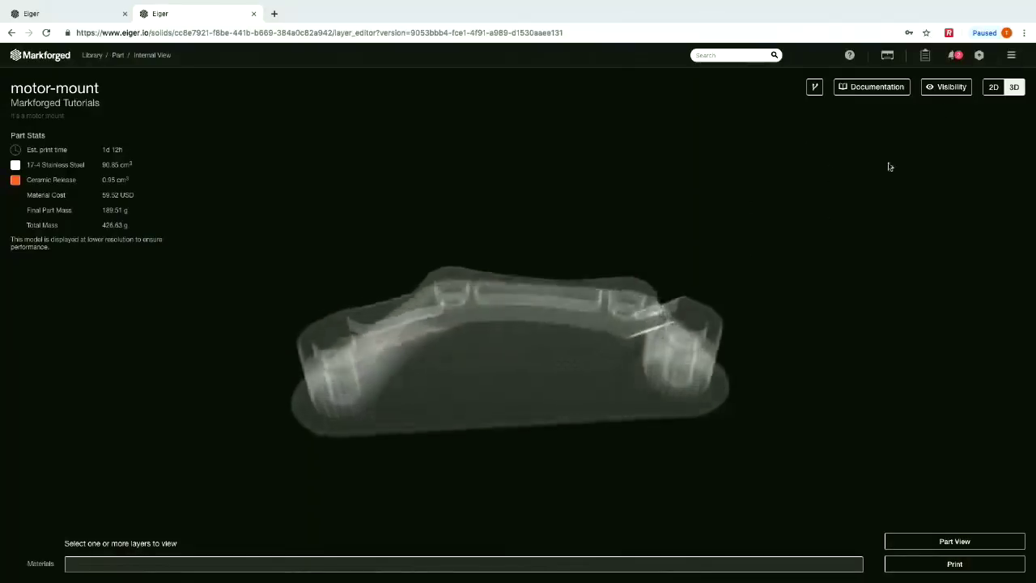
Show the motor-mount's internal slices in 2D and move through layers 95, 99 and 101
click(994, 87)
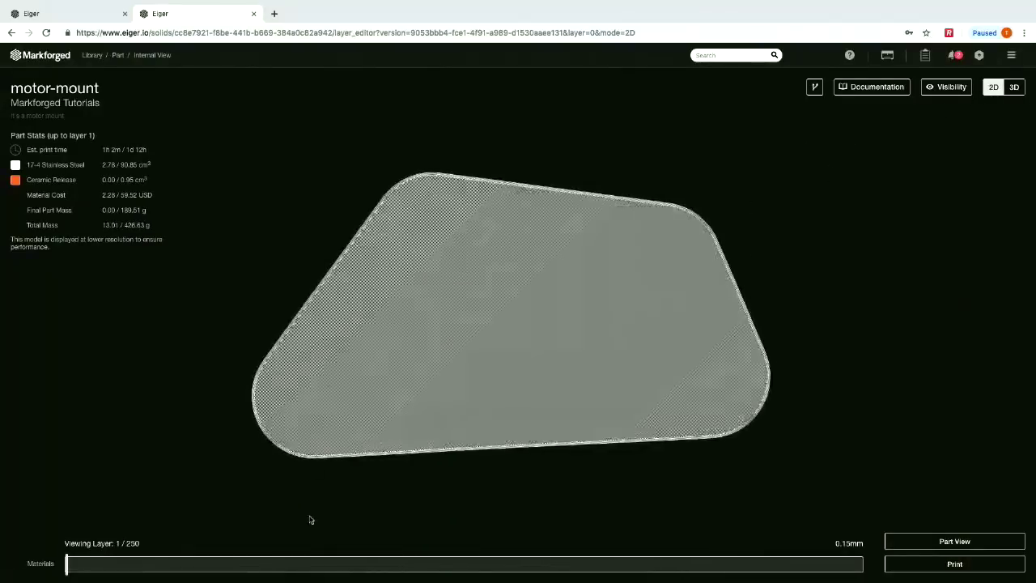
click(368, 569)
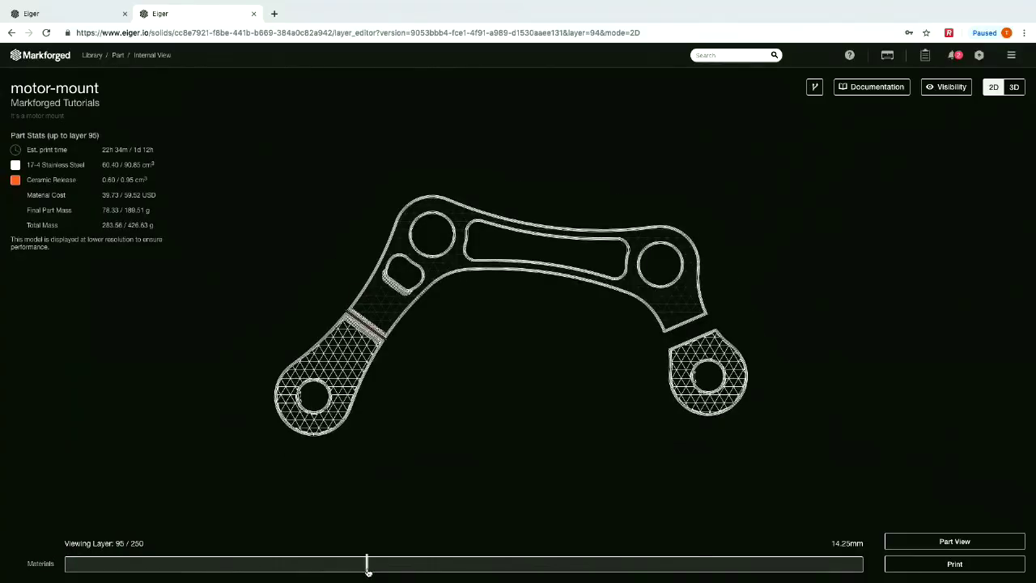
drag(358, 570, 379, 567)
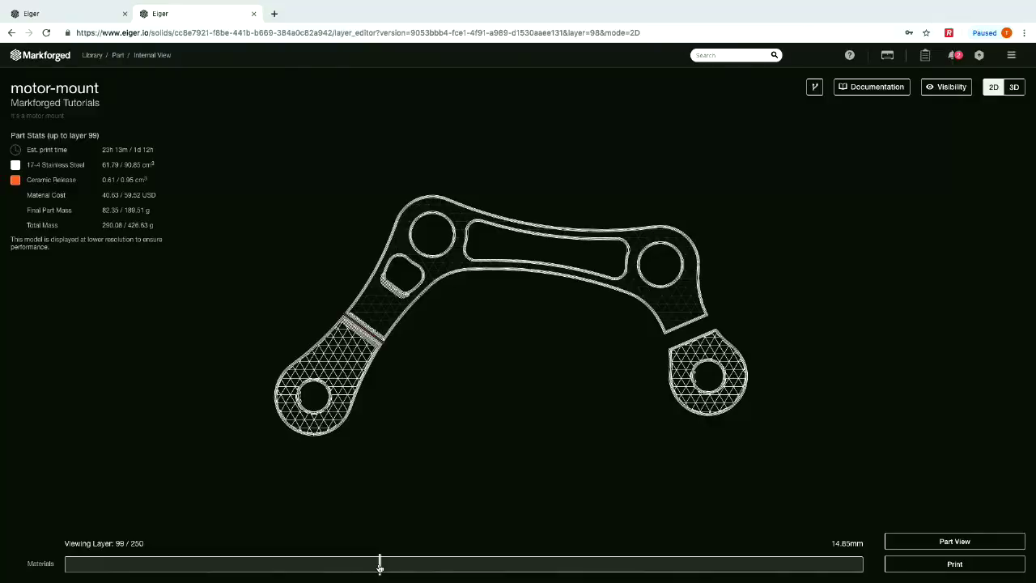
drag(380, 567, 386, 566)
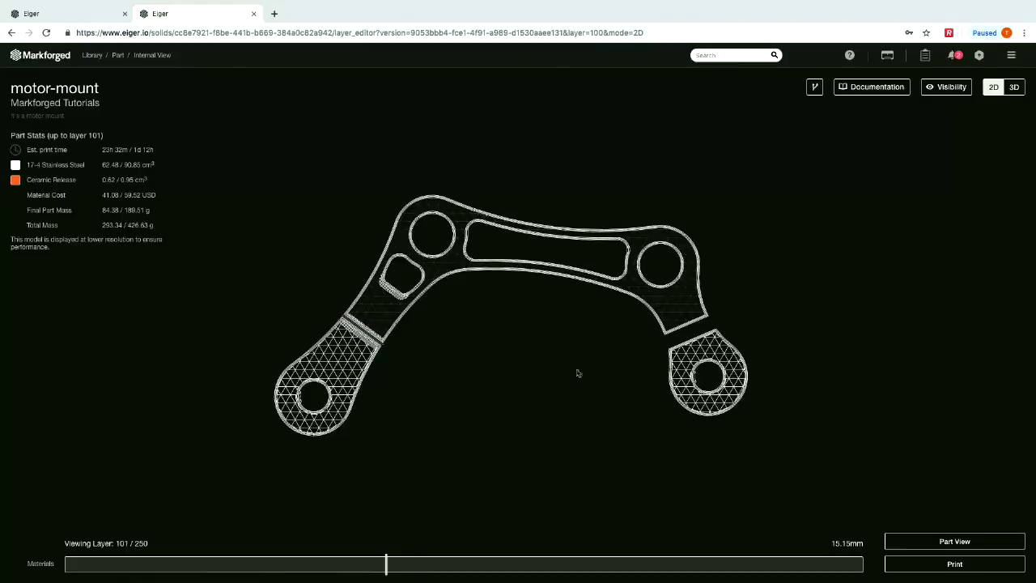
Return to the part view and expand the motor-mount's part settings to review units, scale, layer height and cloud slicing, leaving them collapsed
click(953, 540)
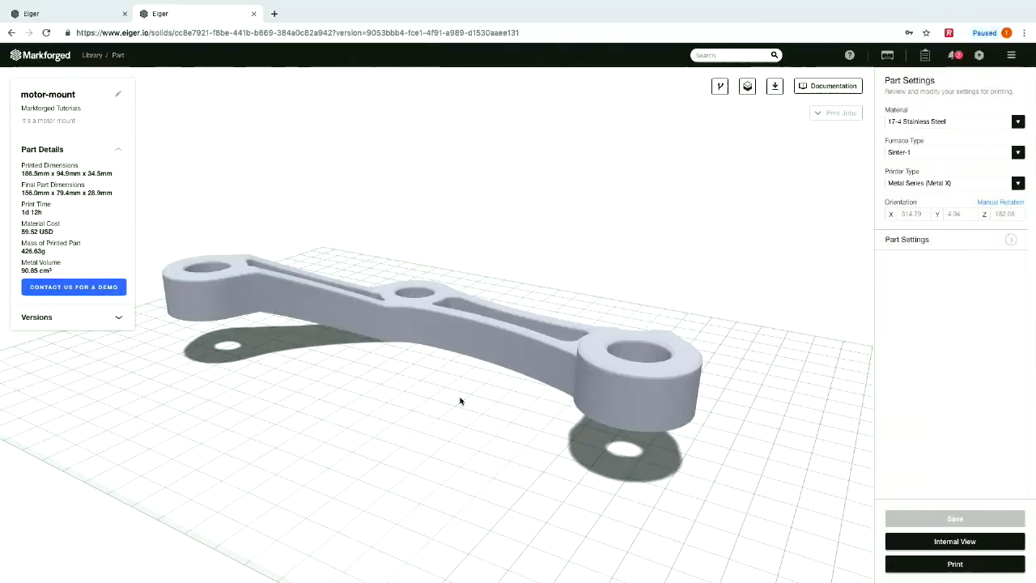
click(1011, 240)
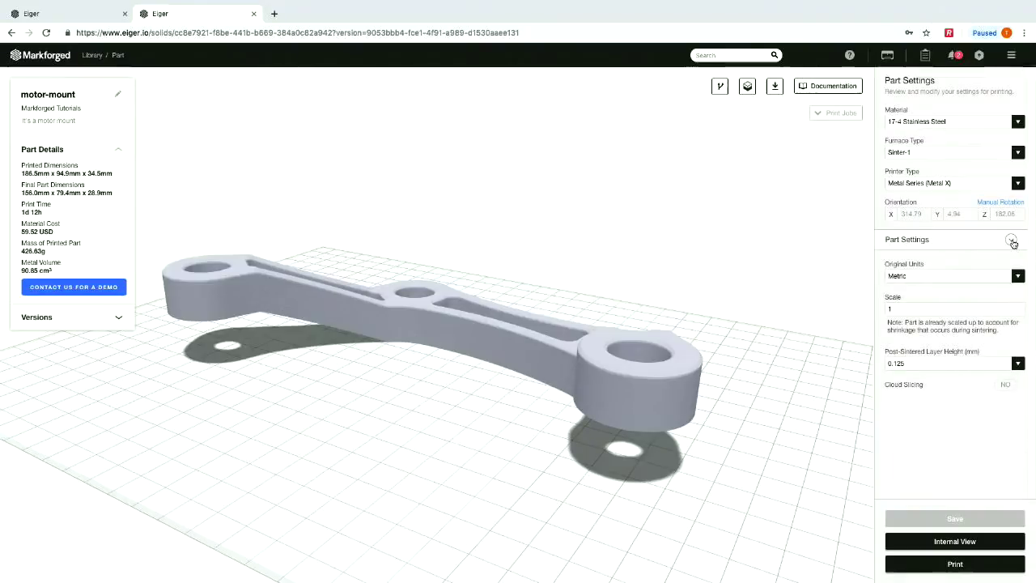
click(1010, 241)
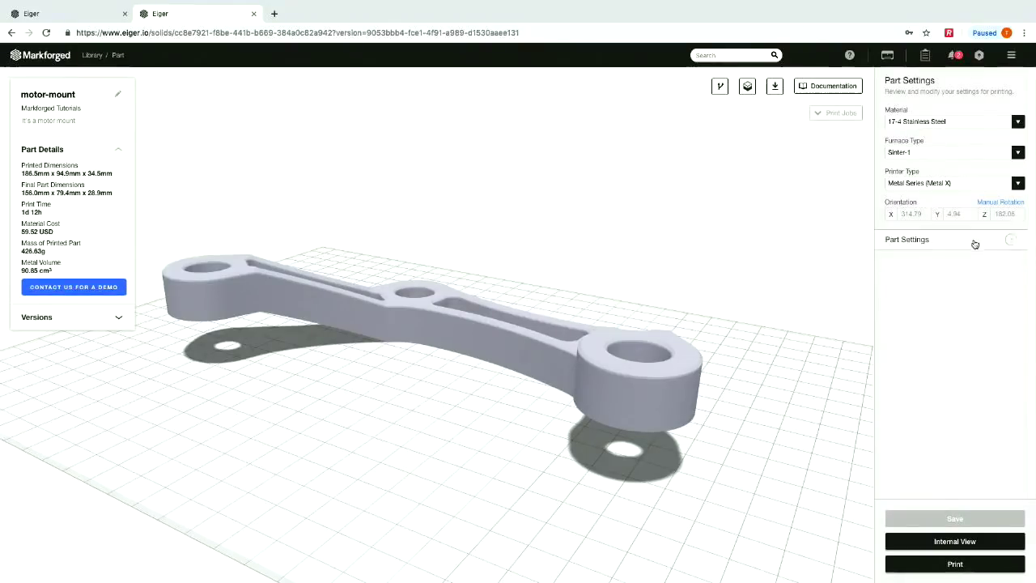
click(975, 244)
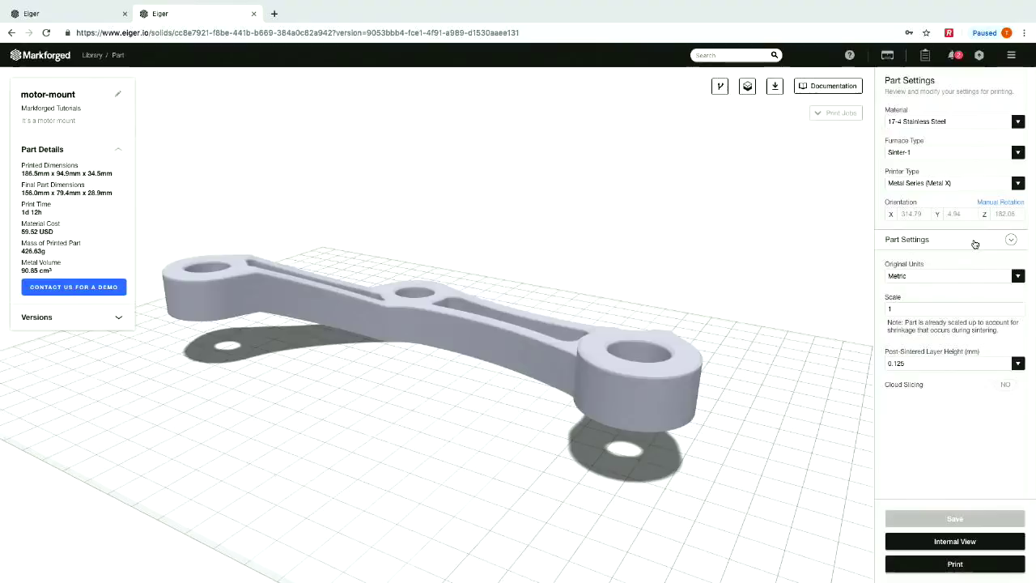
click(975, 244)
click(975, 245)
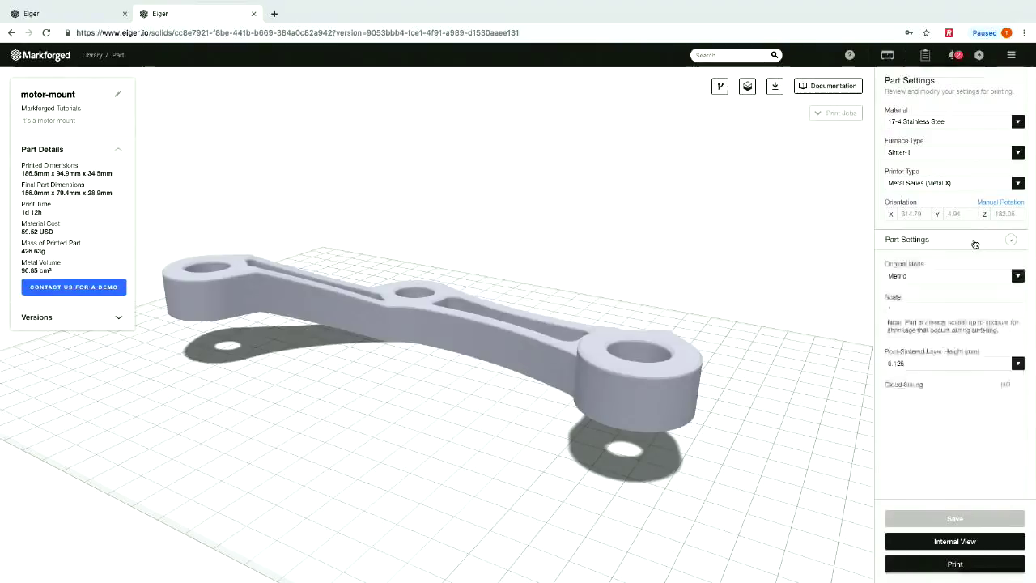
click(975, 244)
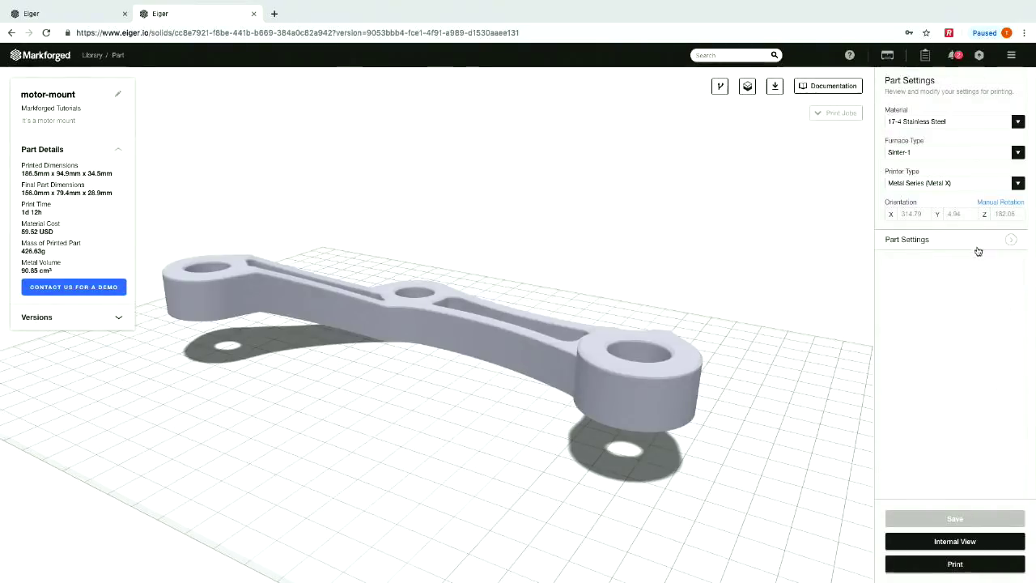